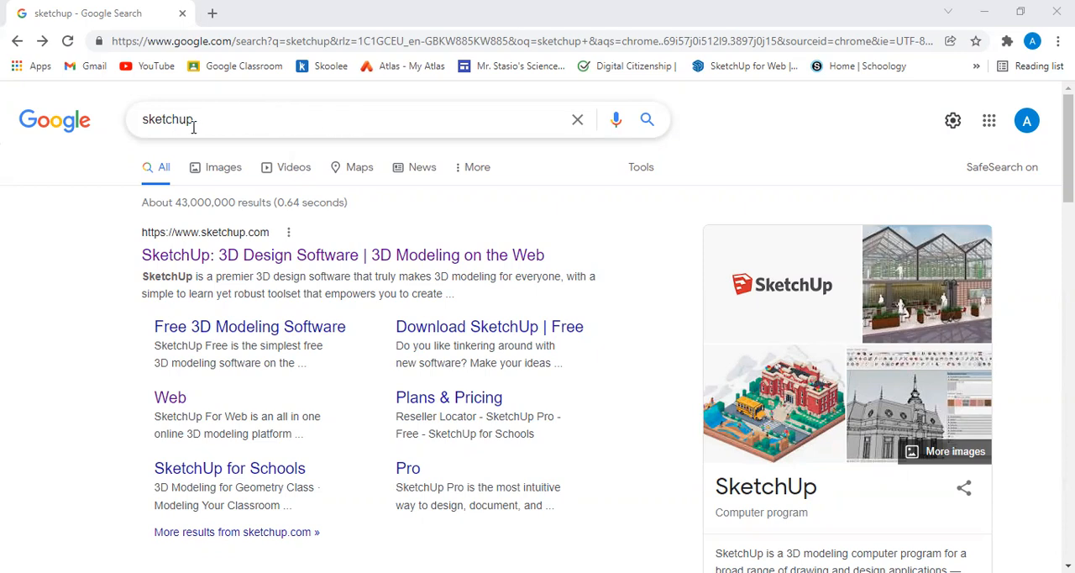
Search the web for "sketchup for web"
left_click(230, 123)
type("for w")
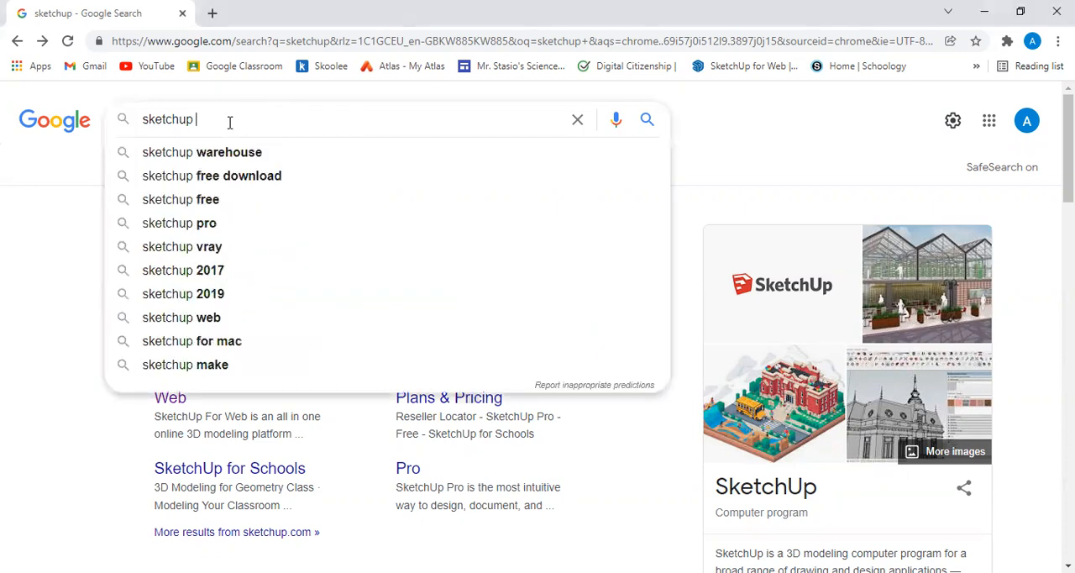
type("eb")
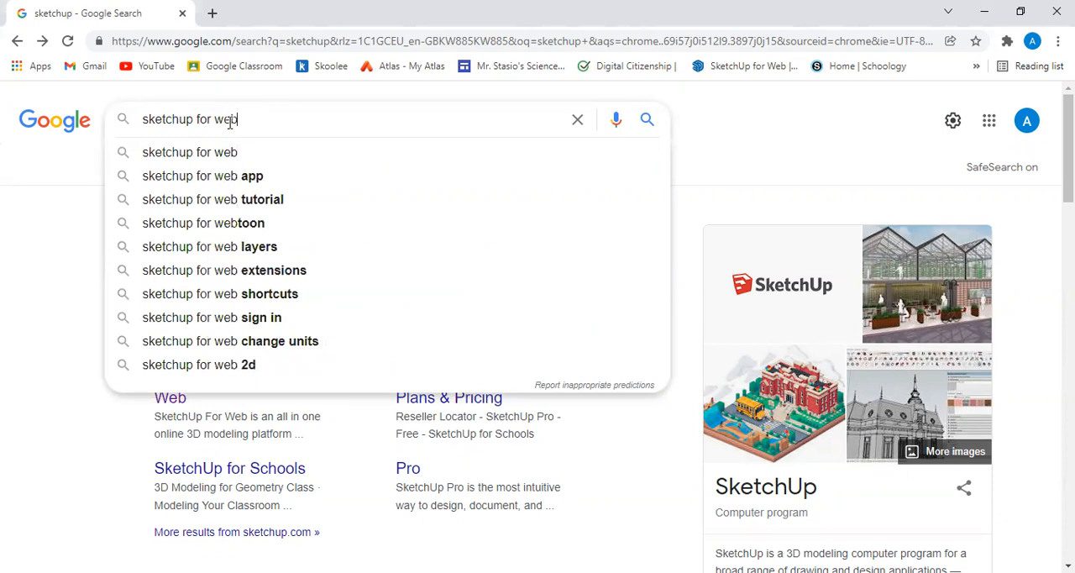
key("Return")
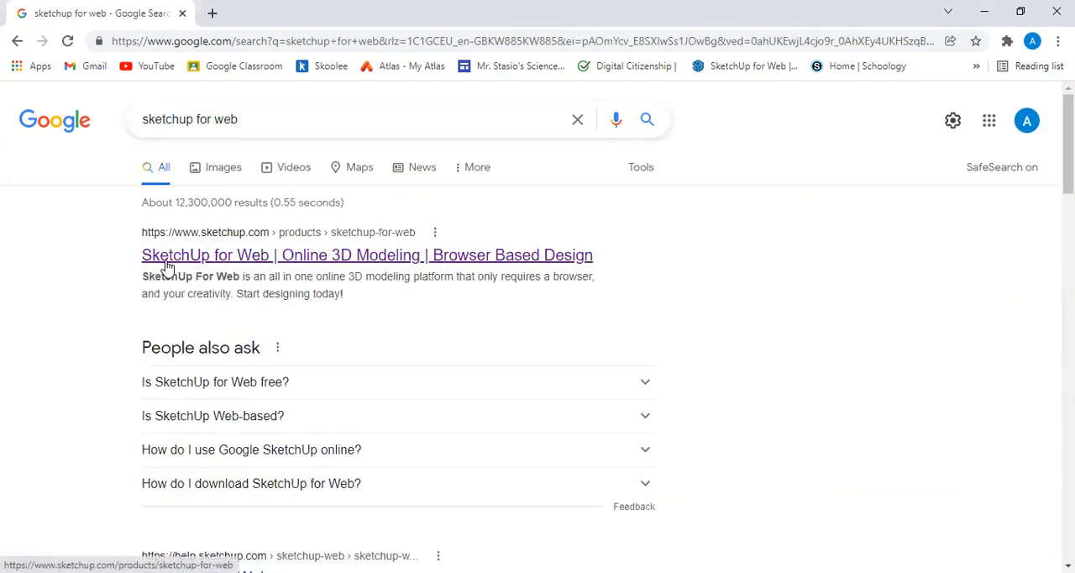
Open the SketchUp for Web product page, start modeling from it and sign in with Google
left_click(244, 262)
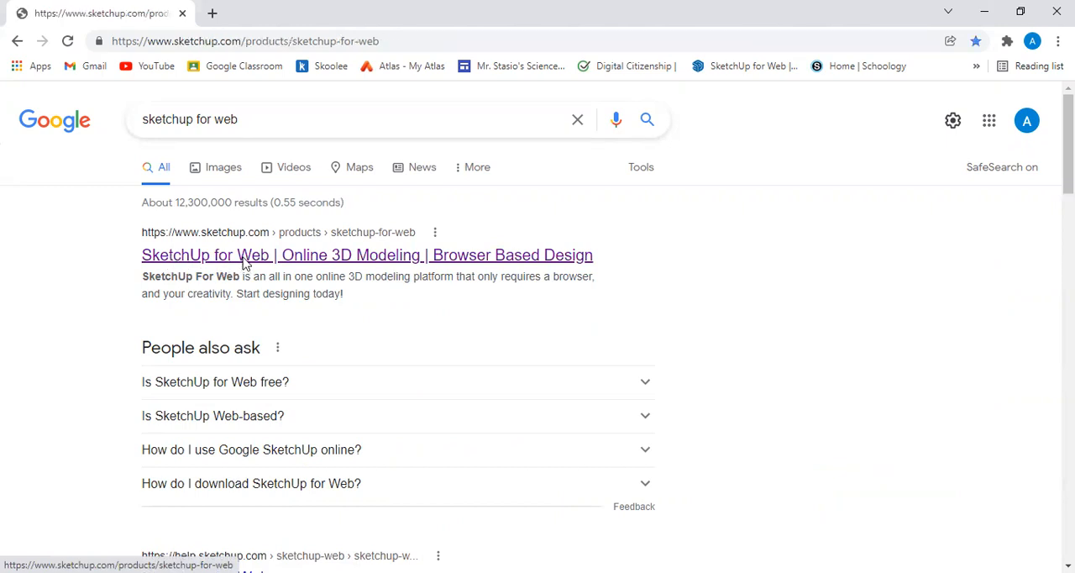
scroll(504, 378, "down", 2)
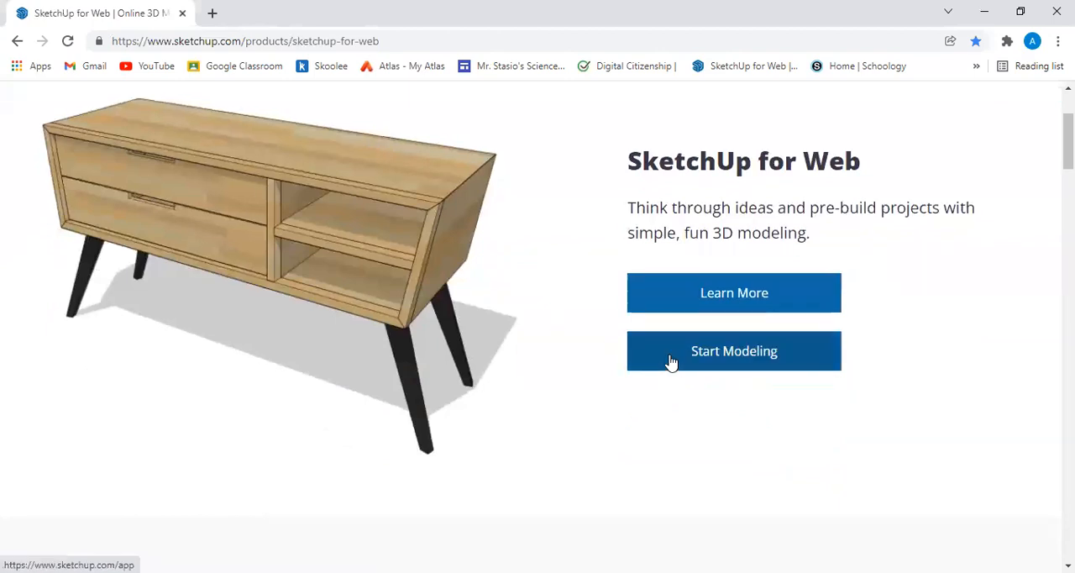
left_click(671, 361)
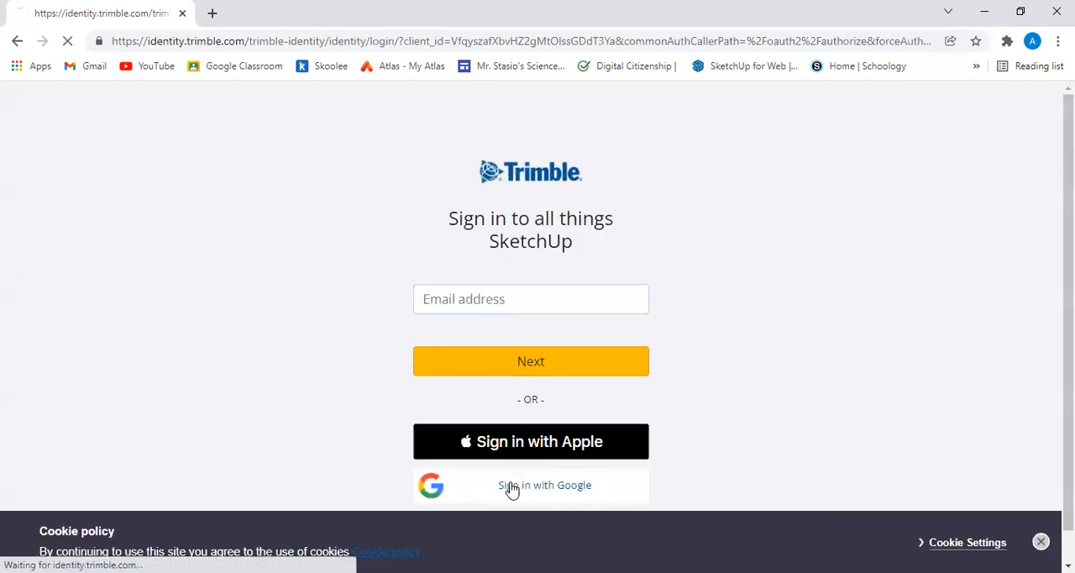
left_click(544, 486)
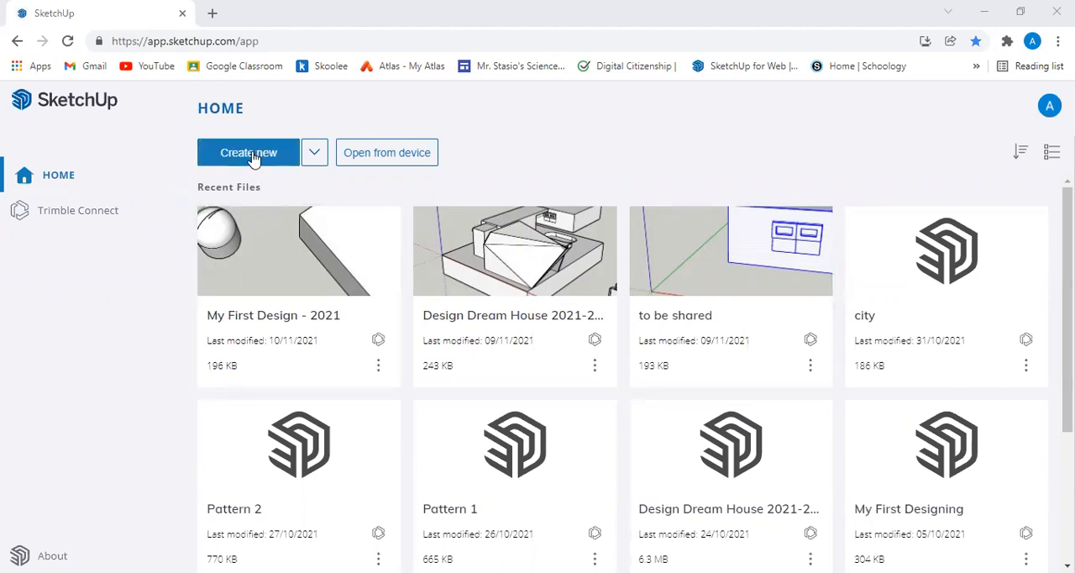
Create a new model in Decimal - Millimeters and delete the default human figure
left_click(316, 158)
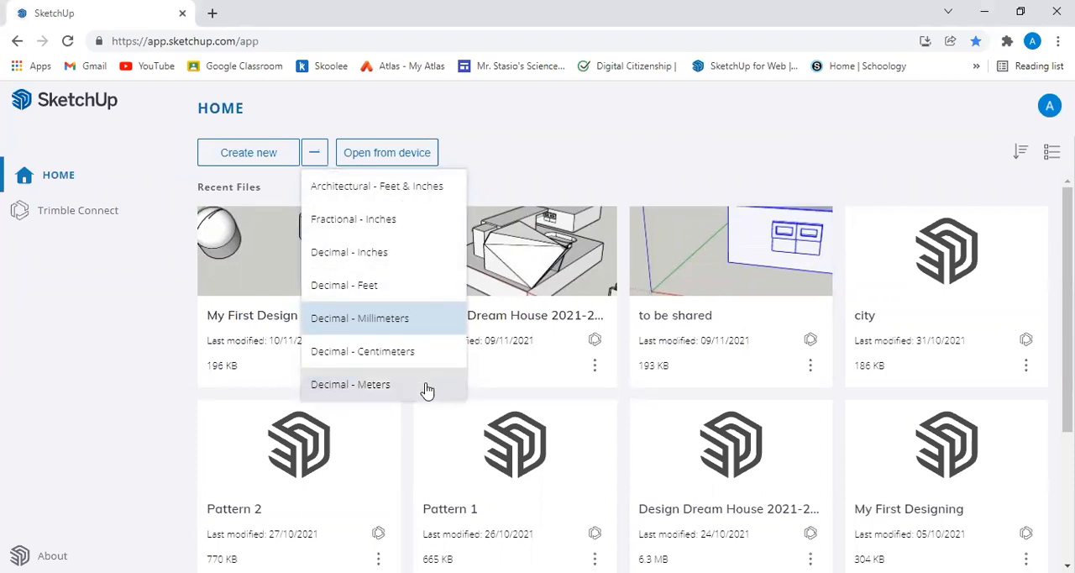
left_click(394, 326)
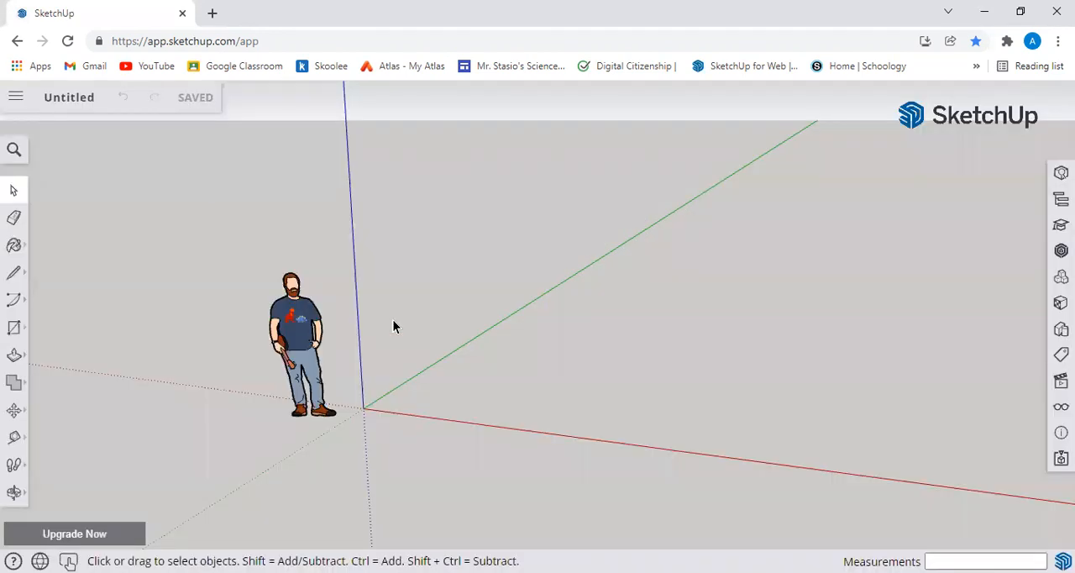
left_click(301, 331)
key("Delete")
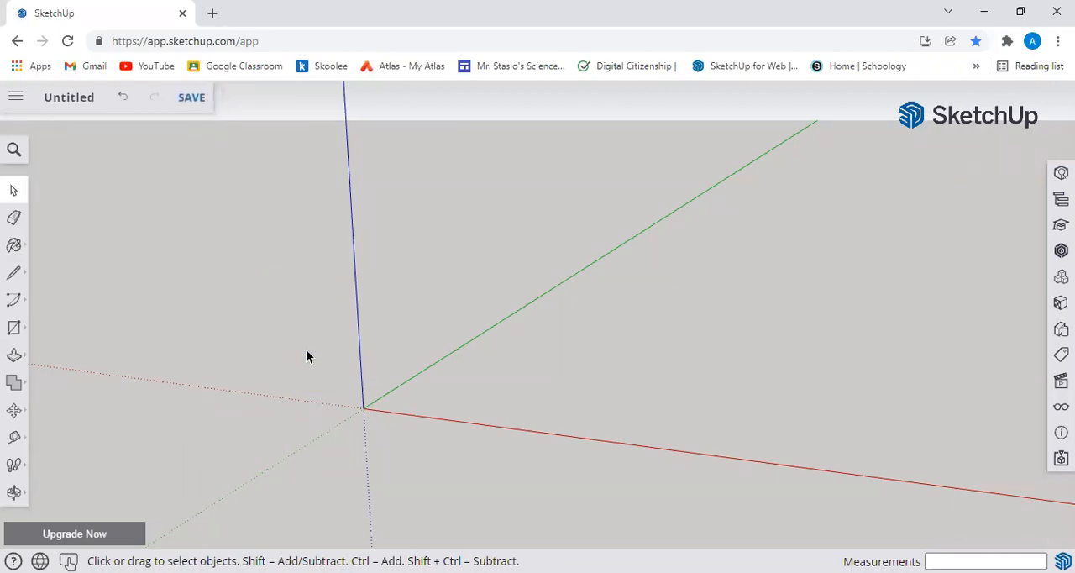
Draw a ground rectangle from the origin, about 11854 mm by 26833 mm, along the red and green axes
middle_click_drag(676, 408, 630, 416)
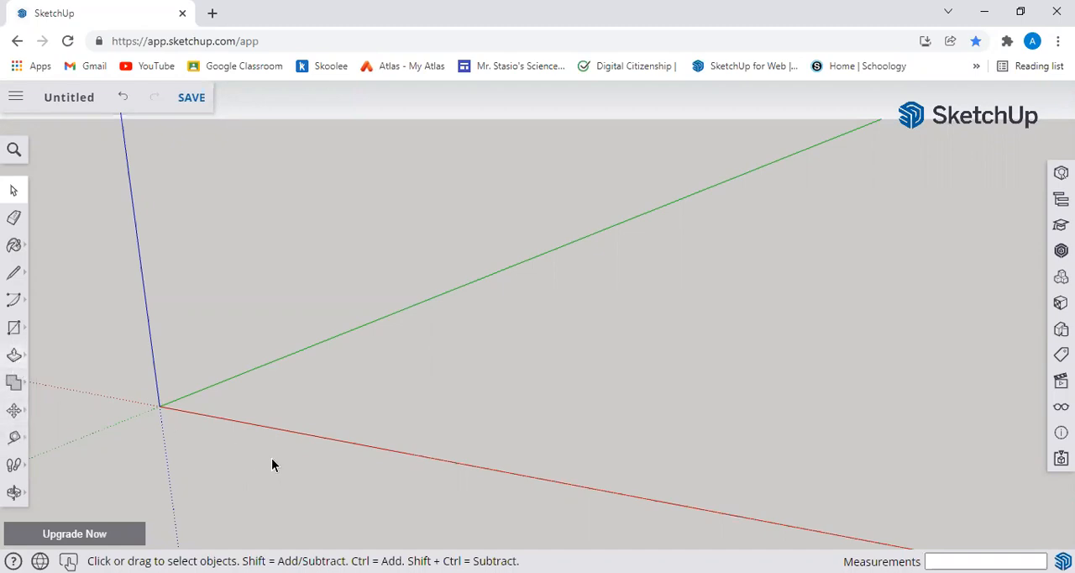
left_click(14, 328)
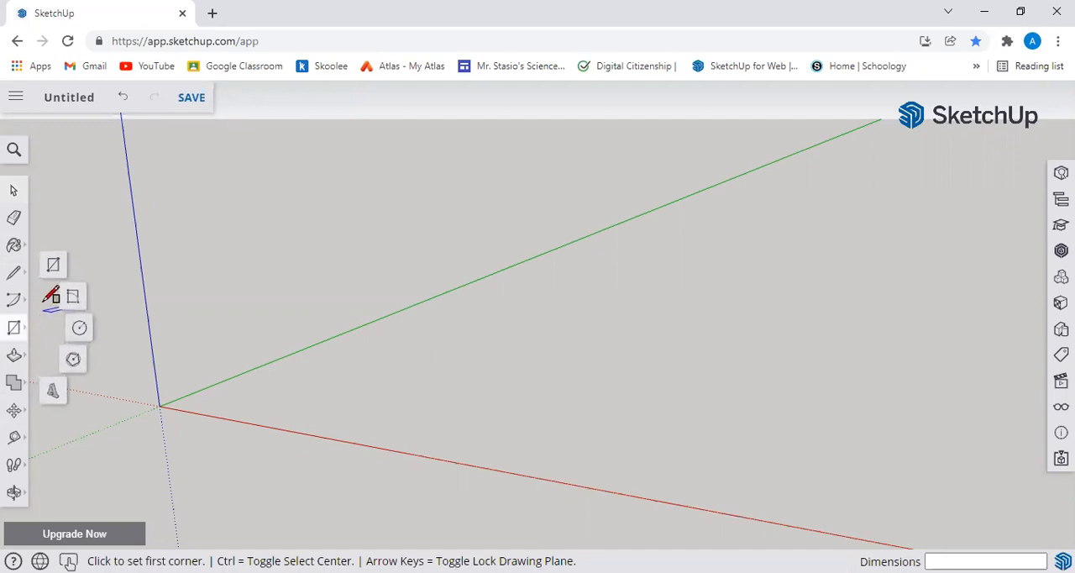
left_click(51, 270)
left_click(158, 406)
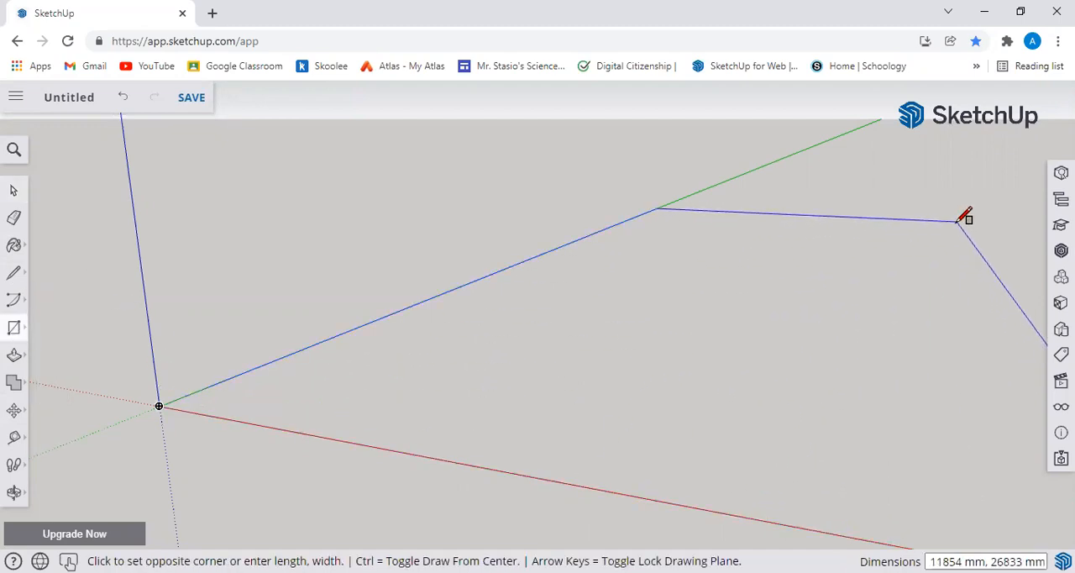
left_click(959, 221)
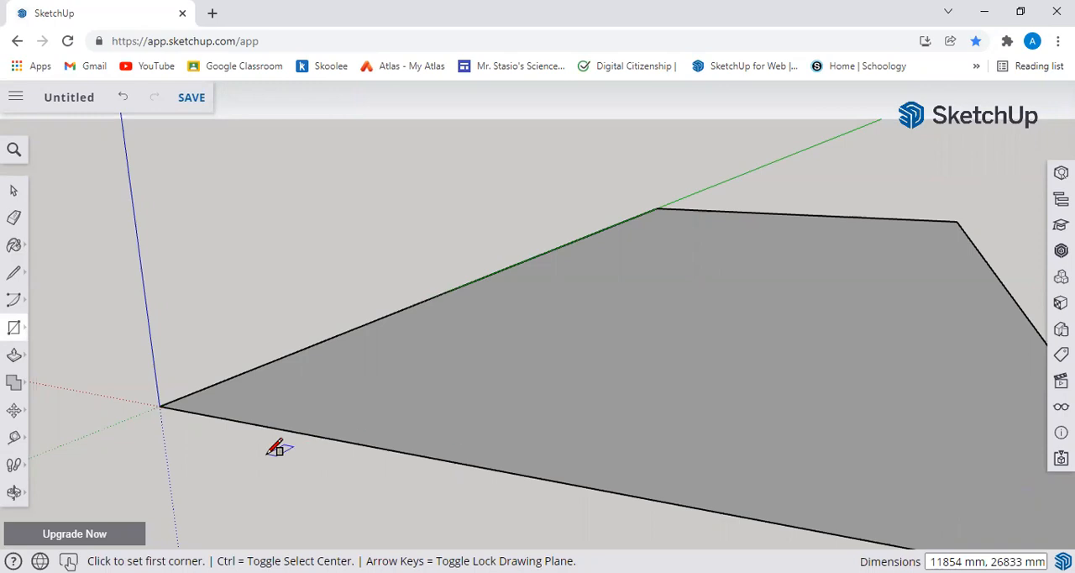
Orbit and pan around the ground rectangle to examine it from another angle
scroll(275, 448, "up", 3)
scroll(275, 448, "down", 3)
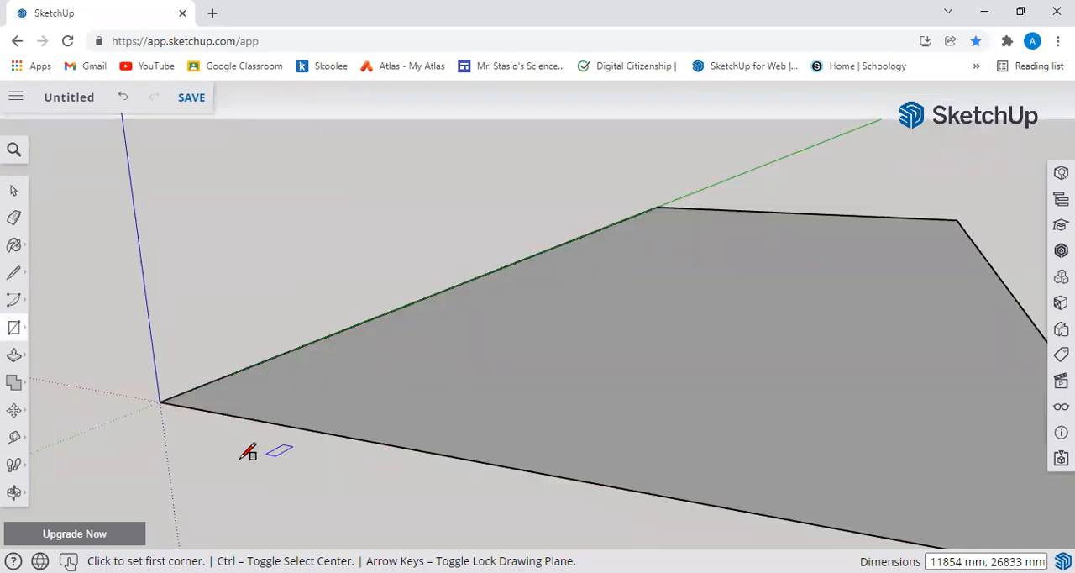
left_click(10, 497)
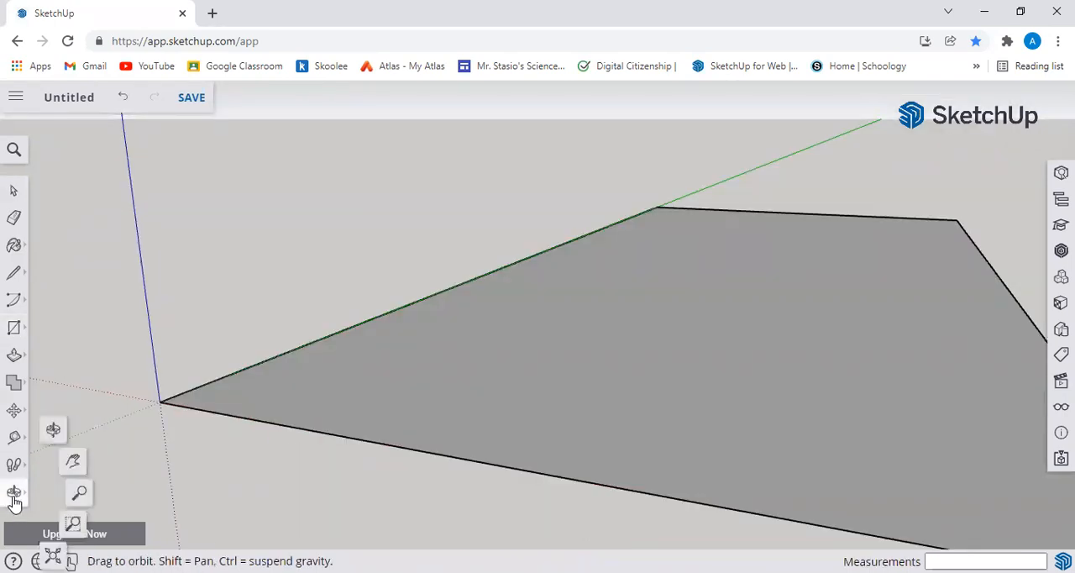
left_click(53, 432)
left_click_drag(372, 440, 199, 485)
left_click(19, 498)
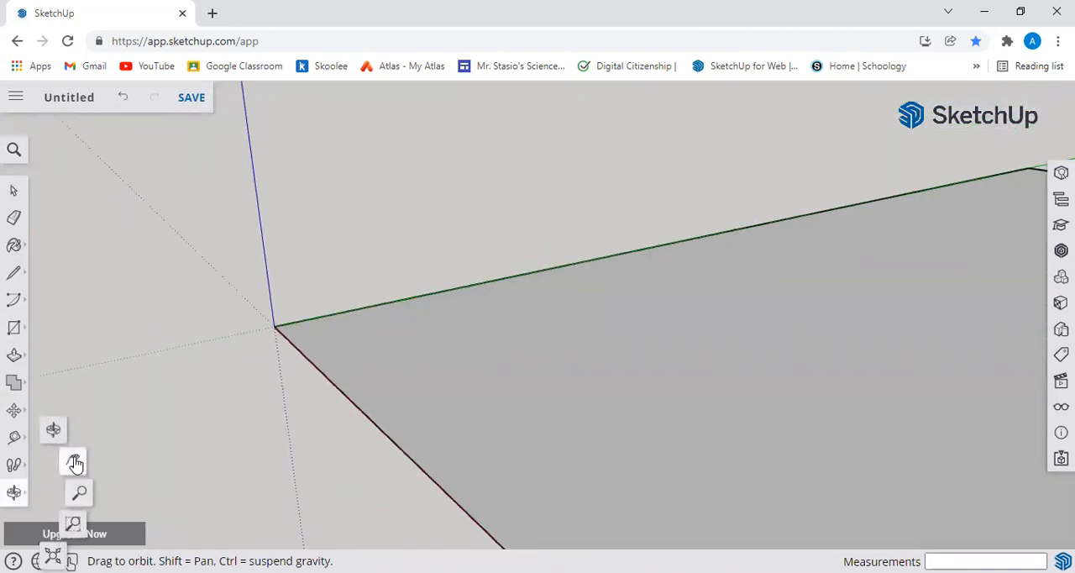
left_click(76, 463)
left_click_drag(526, 451, 211, 324)
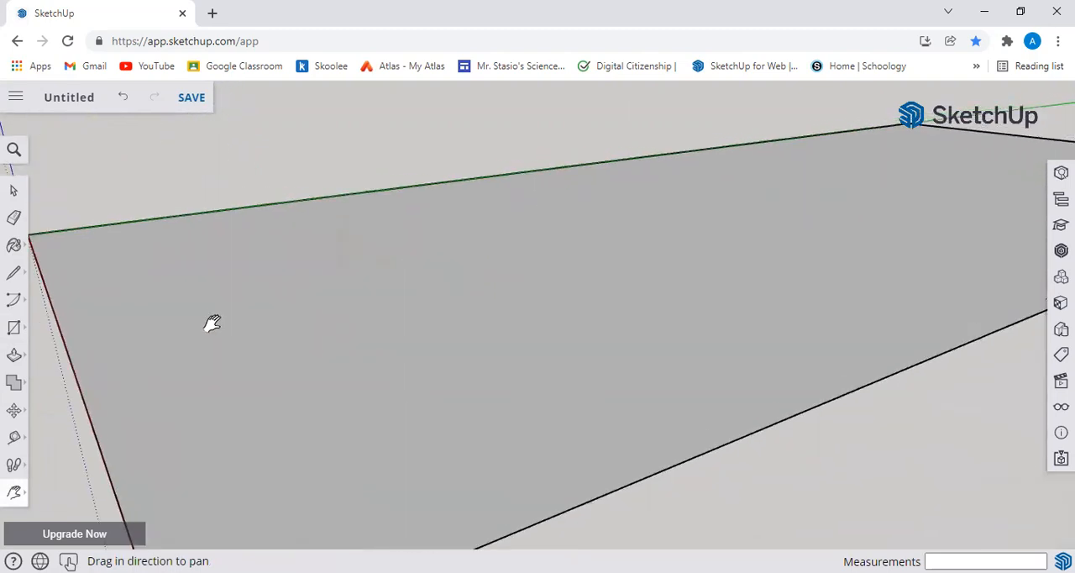
Zoom in and out on the ground rectangle and orbit slightly until its near corners can be examined
left_click(12, 494)
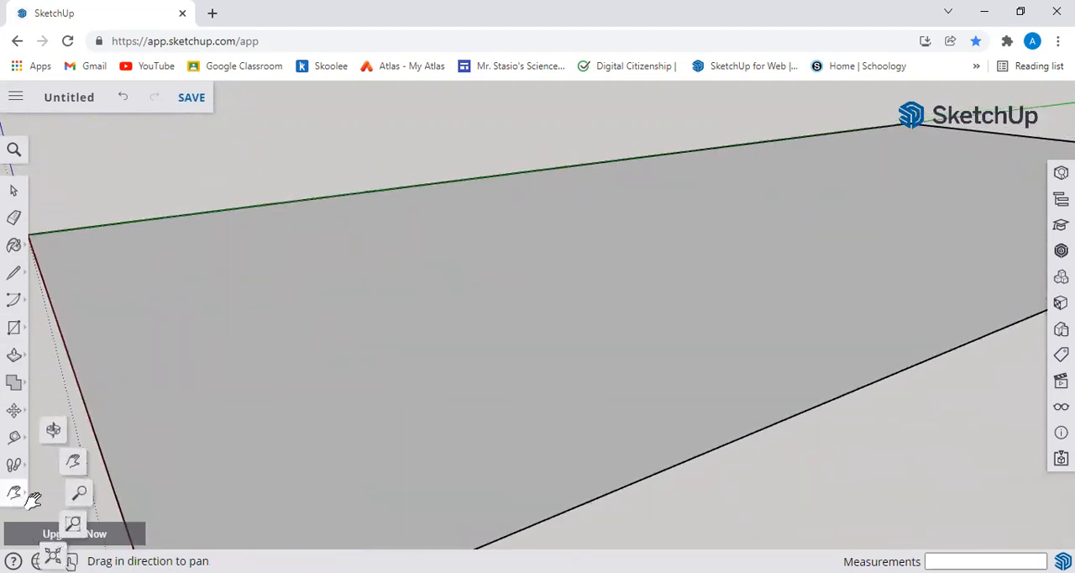
left_click(81, 495)
left_click_drag(180, 492, 252, 458)
scroll(252, 458, "down", 2)
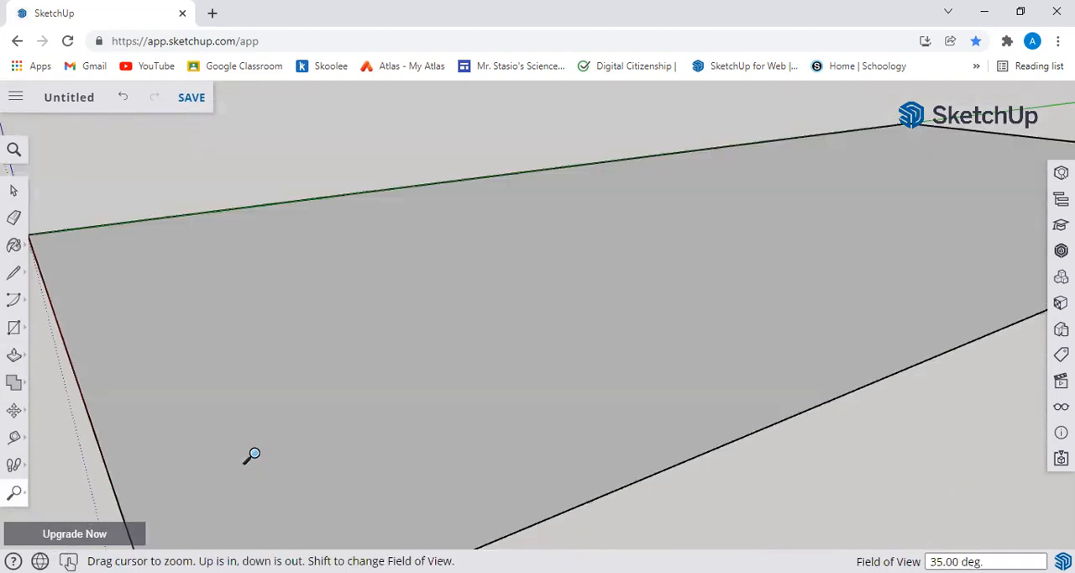
mouse_move(250, 454)
middle_mouse_down()
mouse_move(257, 463)
mouse_move(257, 448)
middle_mouse_up()
left_click(13, 492)
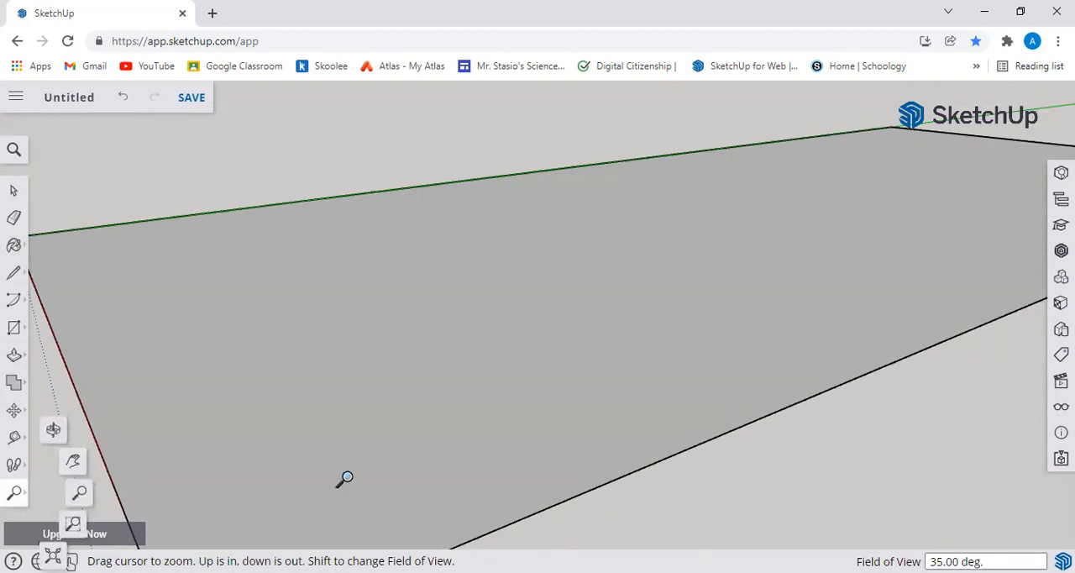
mouse_move(492, 449)
middle_mouse_down()
mouse_move(482, 427)
mouse_move(487, 461)
middle_mouse_up()
scroll(487, 461, "up", 3)
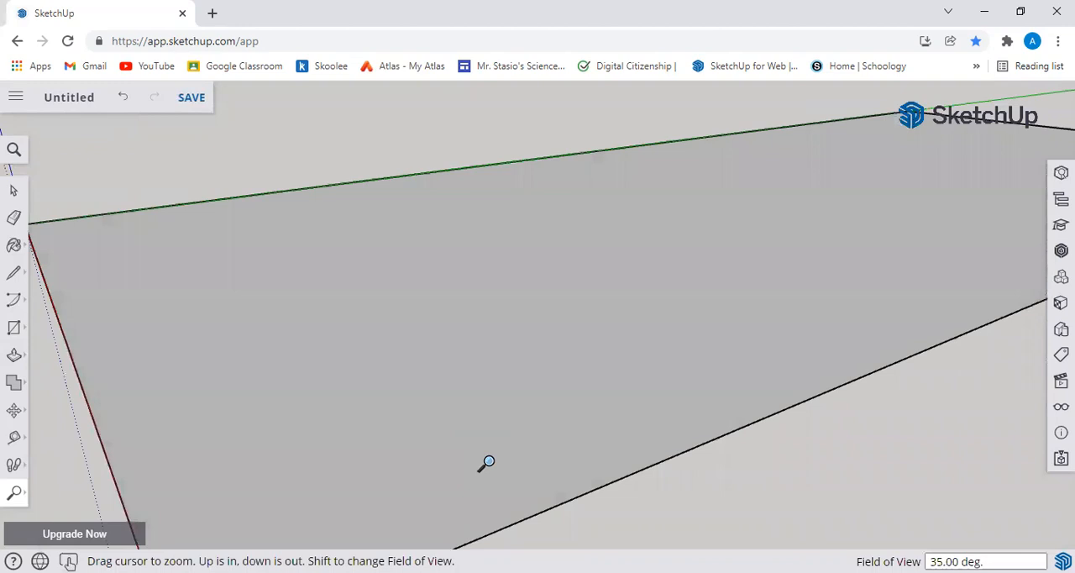
mouse_move(15, 493)
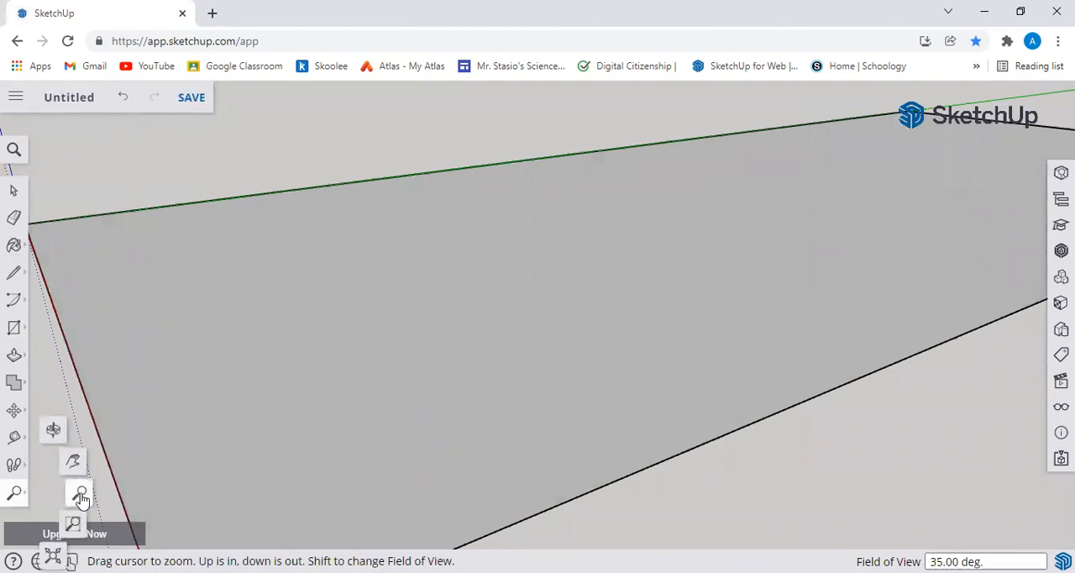
left_click(81, 497)
left_click_drag(223, 477, 250, 507)
left_click_drag(282, 372, 323, 461)
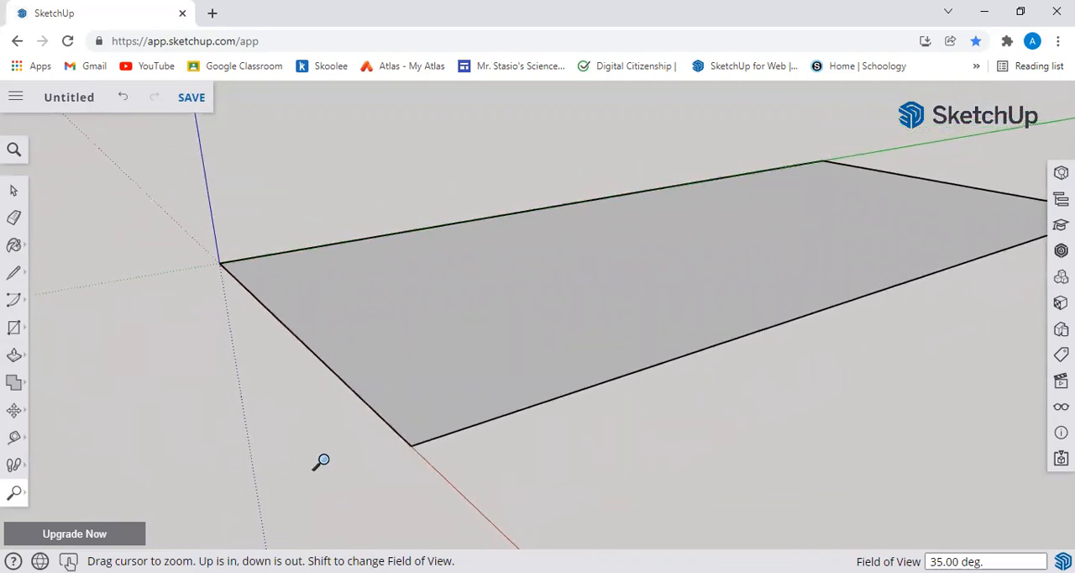
left_click_drag(545, 407, 526, 421)
key("o")
left_click_drag(323, 420, 302, 446)
key("z")
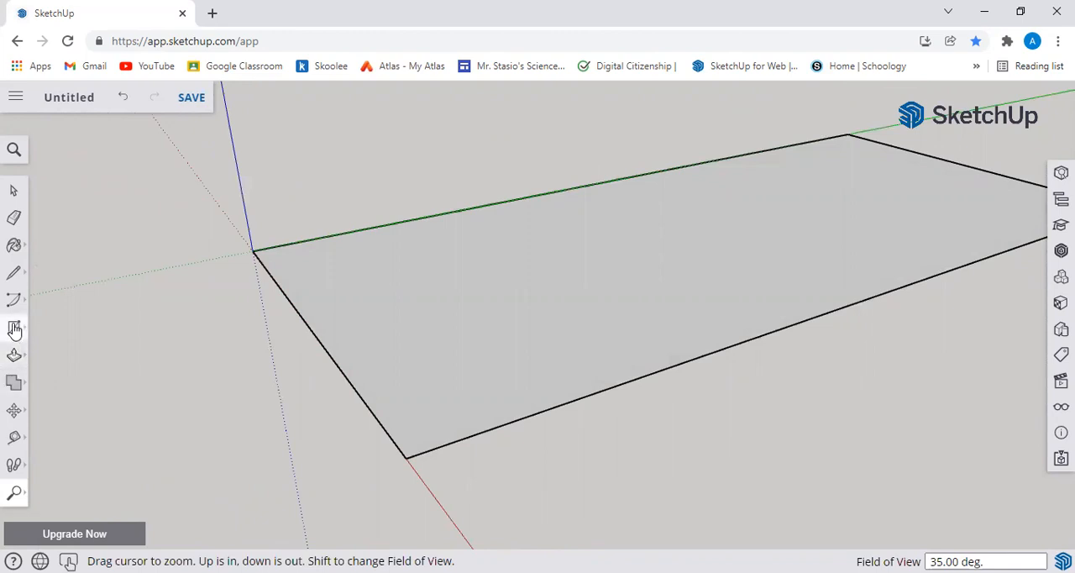
left_click(16, 332)
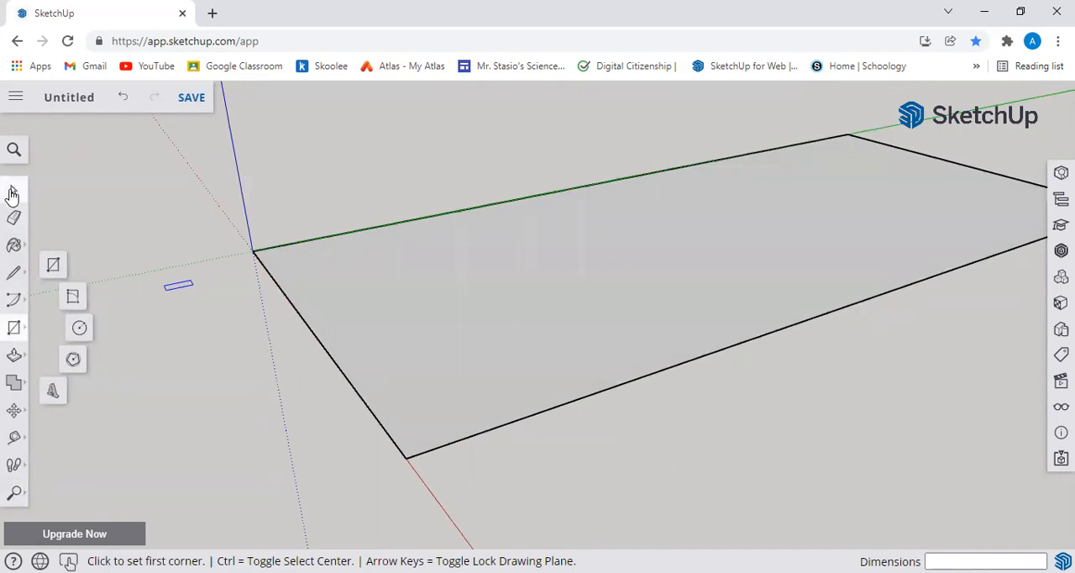
left_click(14, 245)
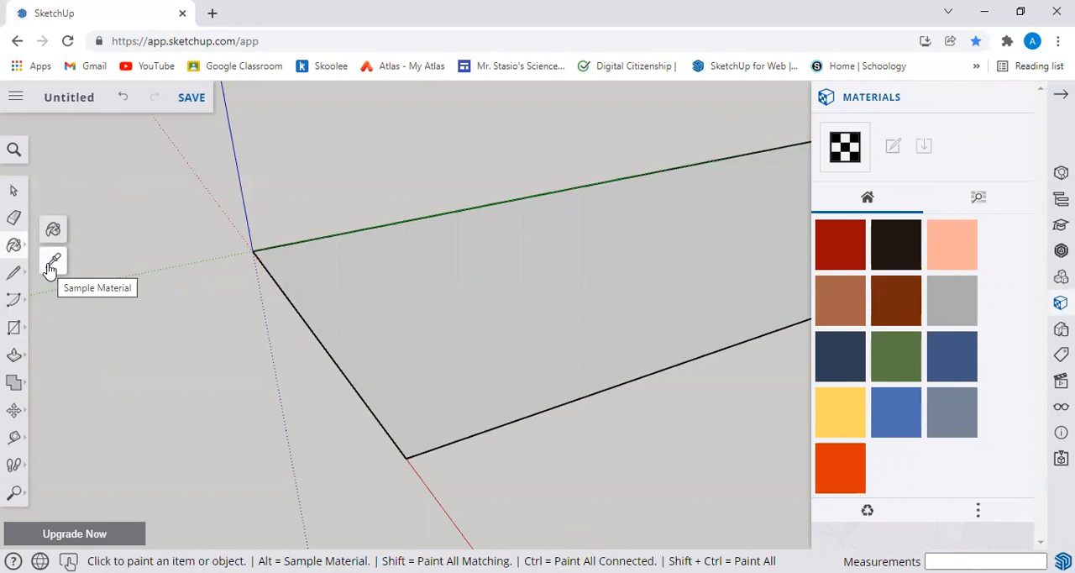
left_click(14, 274)
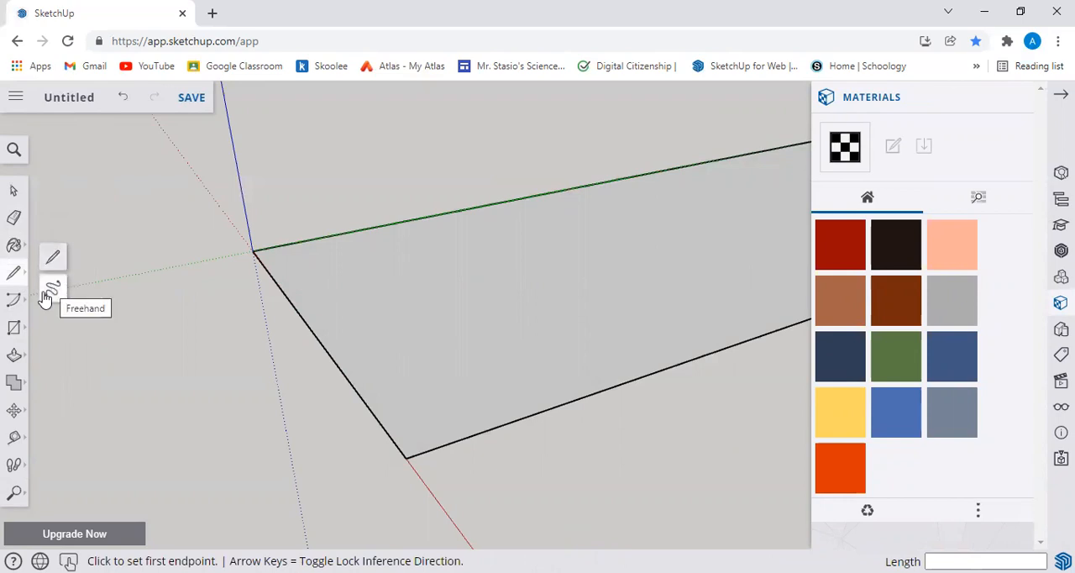
left_click(14, 301)
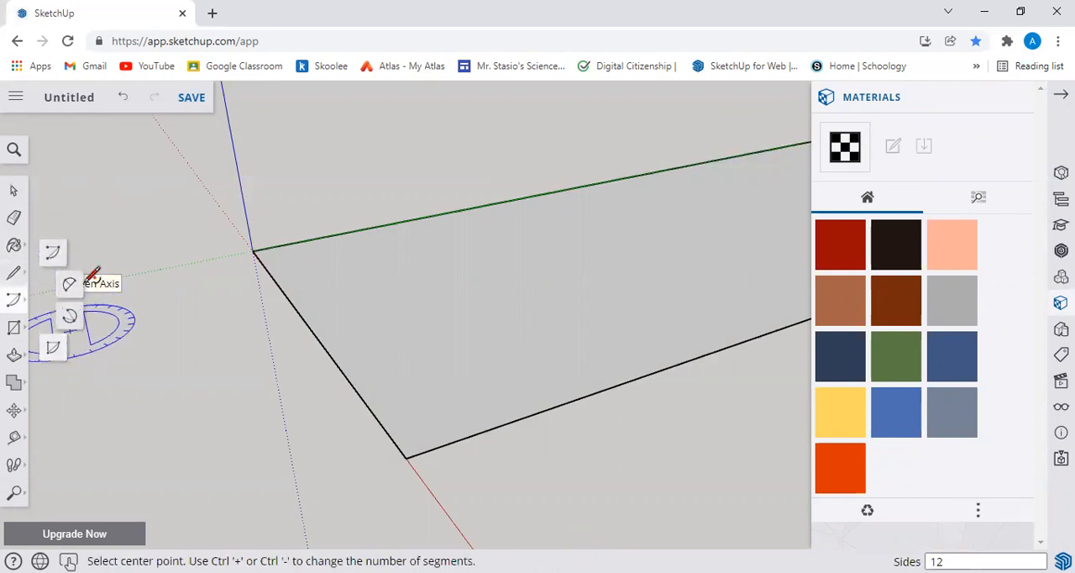
Draw a rectangle about 10487 mm by 9901 mm on the ground face from its green-axis edge, and undo it
left_click(15, 328)
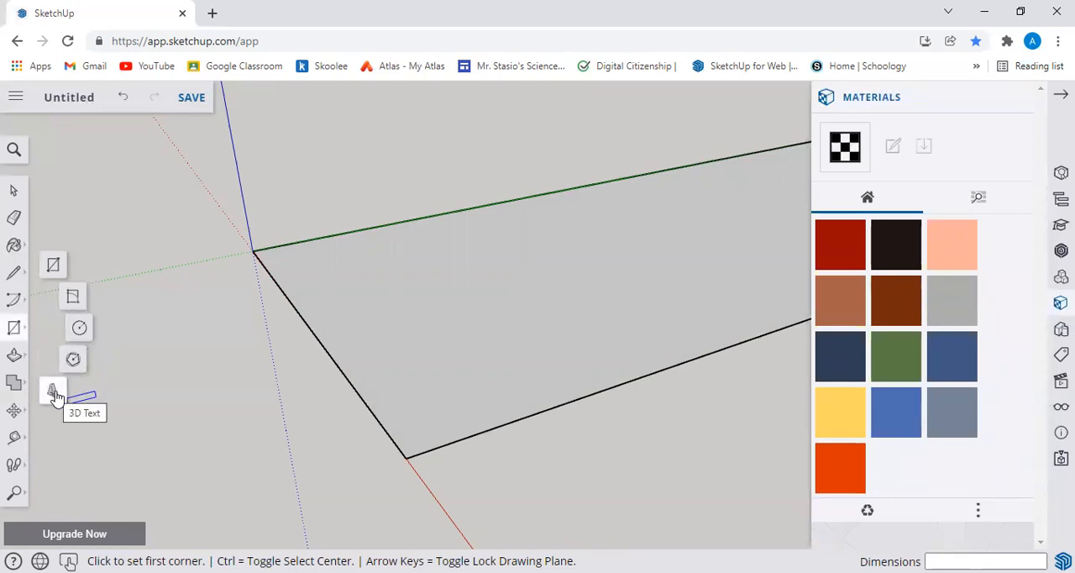
left_click(52, 267)
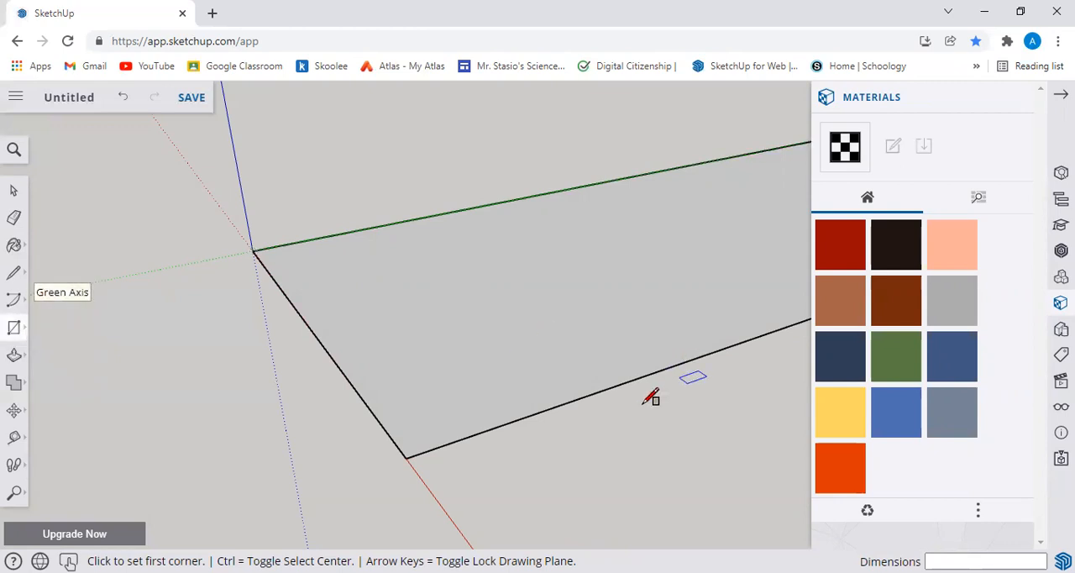
left_click(432, 216)
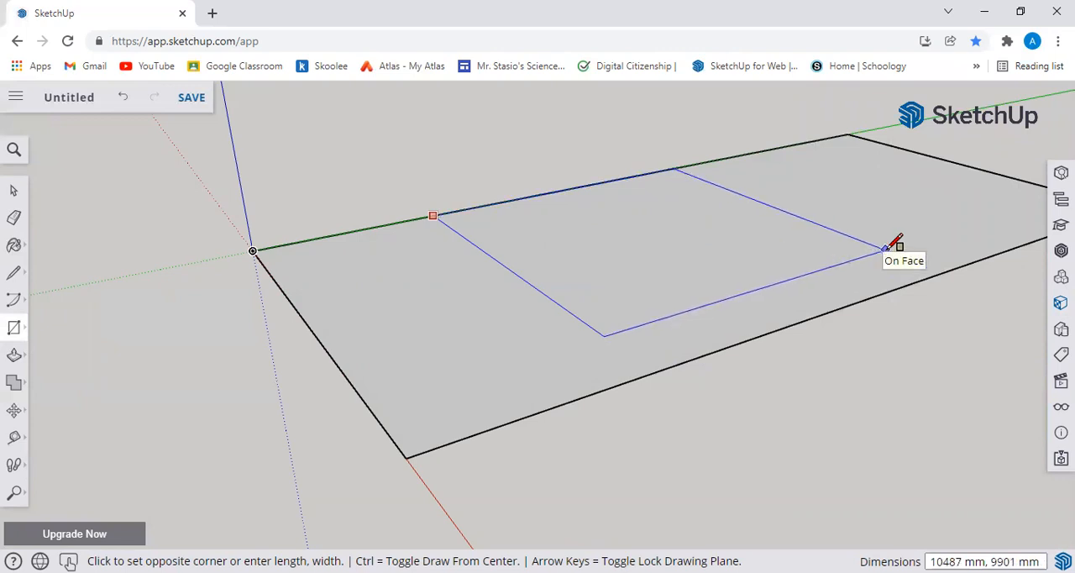
left_click(886, 247)
mouse_move(844, 430)
middle_mouse_down()
mouse_move(610, 501)
mouse_move(698, 456)
mouse_move(770, 487)
middle_mouse_up()
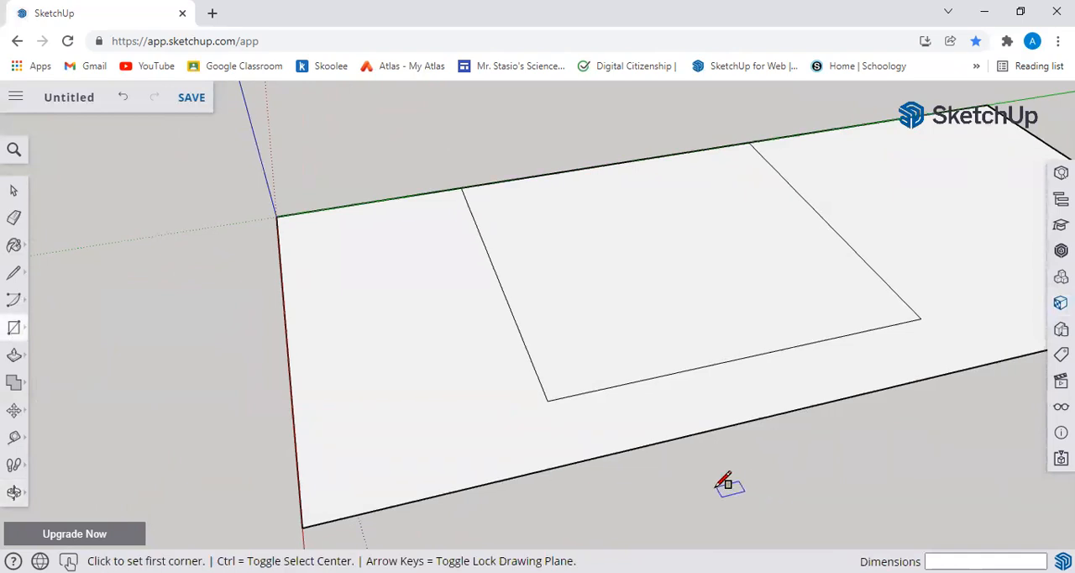
key("ctrl+z")
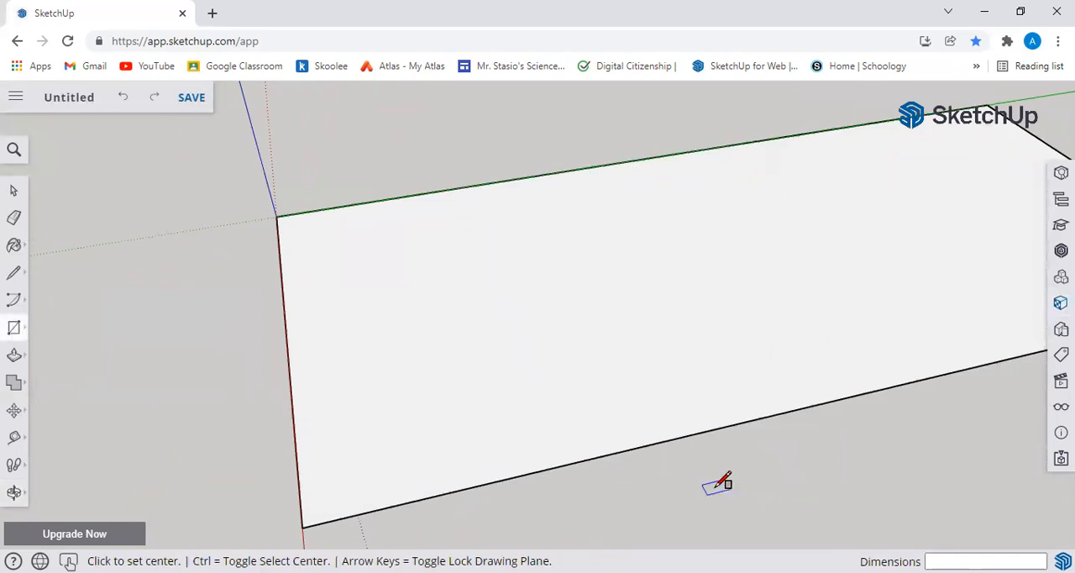
Extrude the ground rectangle upward with Push/Pull into a thin slab about 82 mm thick
middle_click_drag(602, 448, 647, 413)
left_click(14, 356)
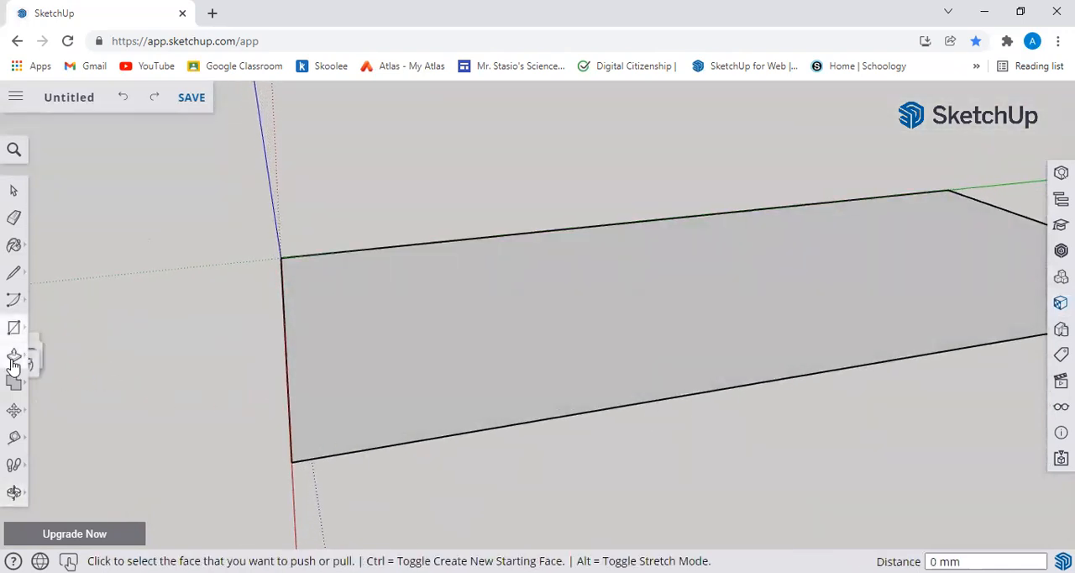
left_click(421, 444)
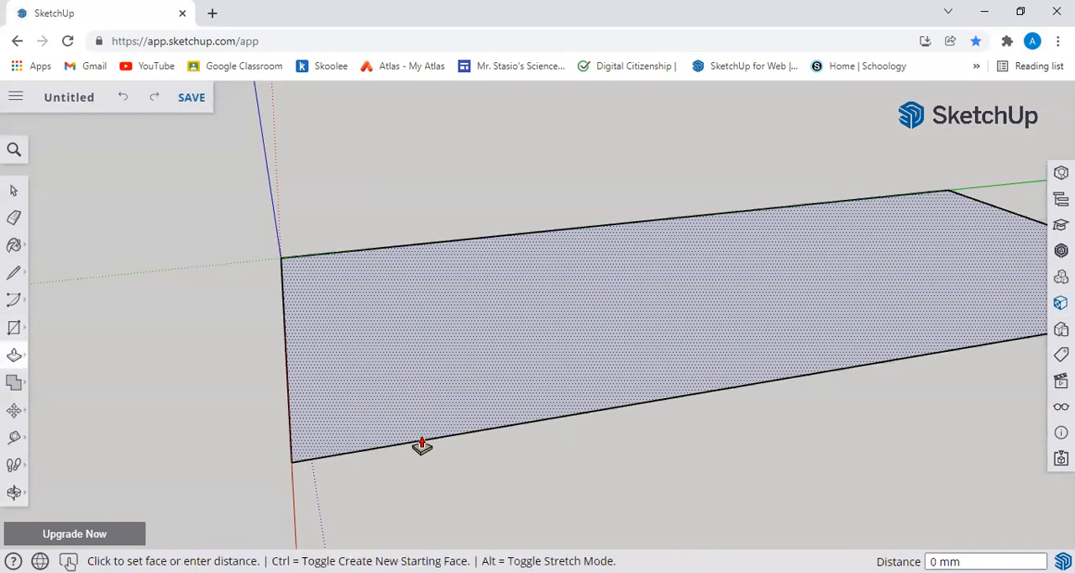
left_click(419, 445)
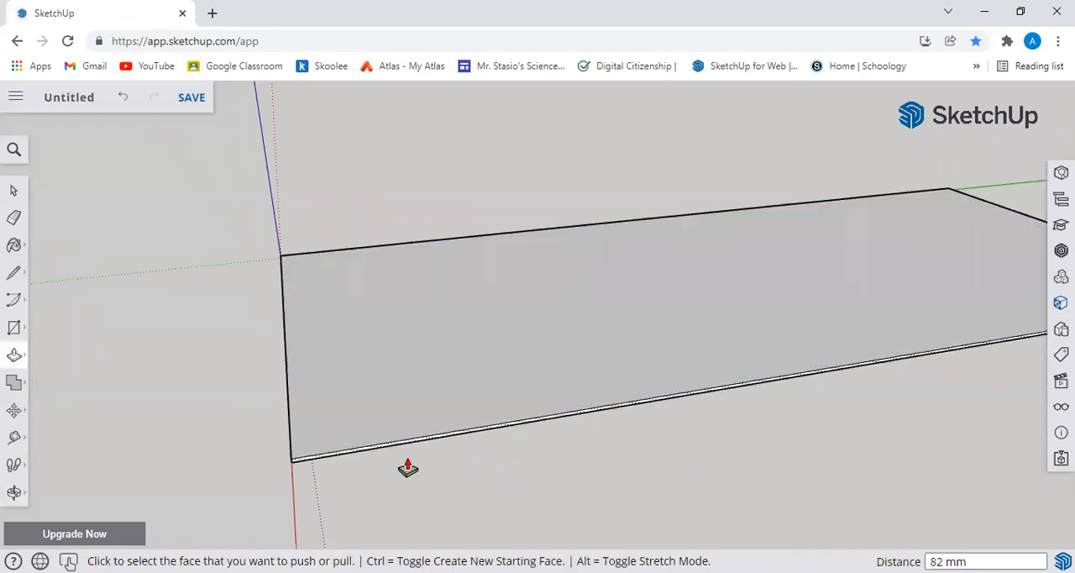
Draw a rectangle about 11039 mm by 10207 mm on top of the slab, starting on its green-axis edge
key("o")
left_click_drag(771, 459, 736, 471)
middle_click_drag(736, 472, 673, 494)
left_click(12, 493)
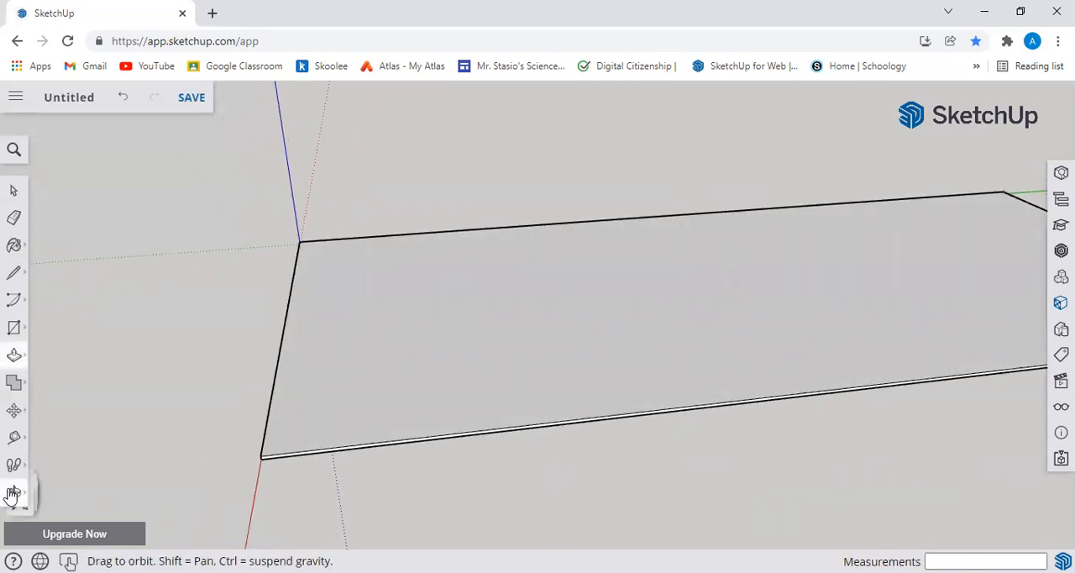
left_click(73, 461)
left_click_drag(528, 434, 561, 497)
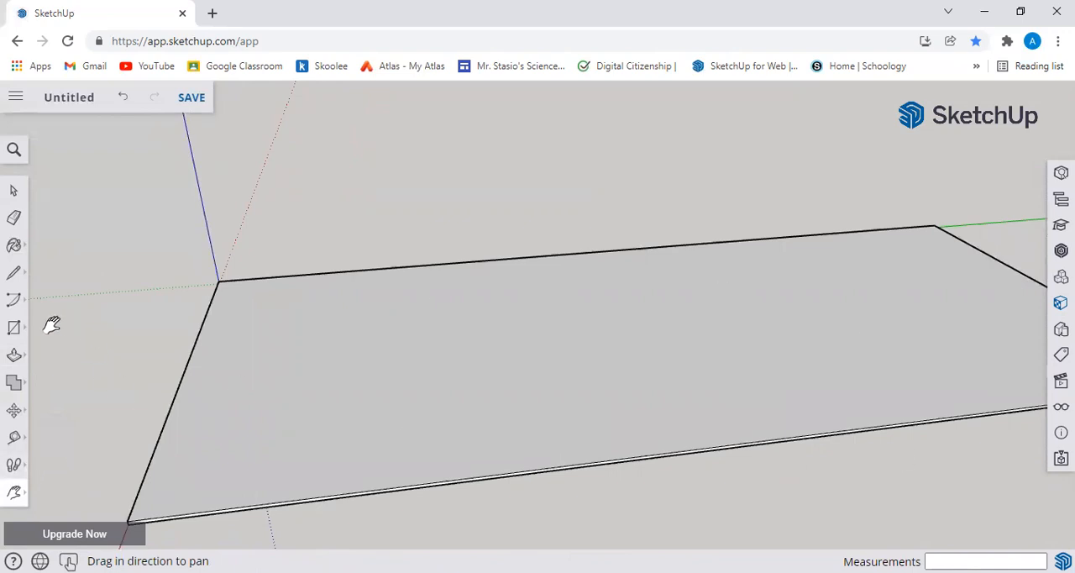
left_click(17, 330)
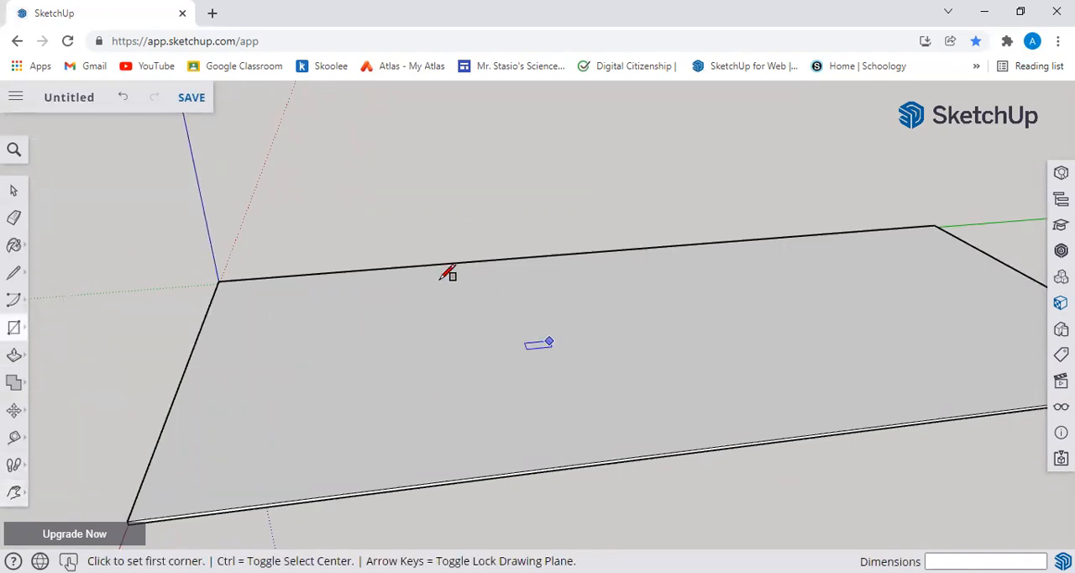
left_click(415, 267)
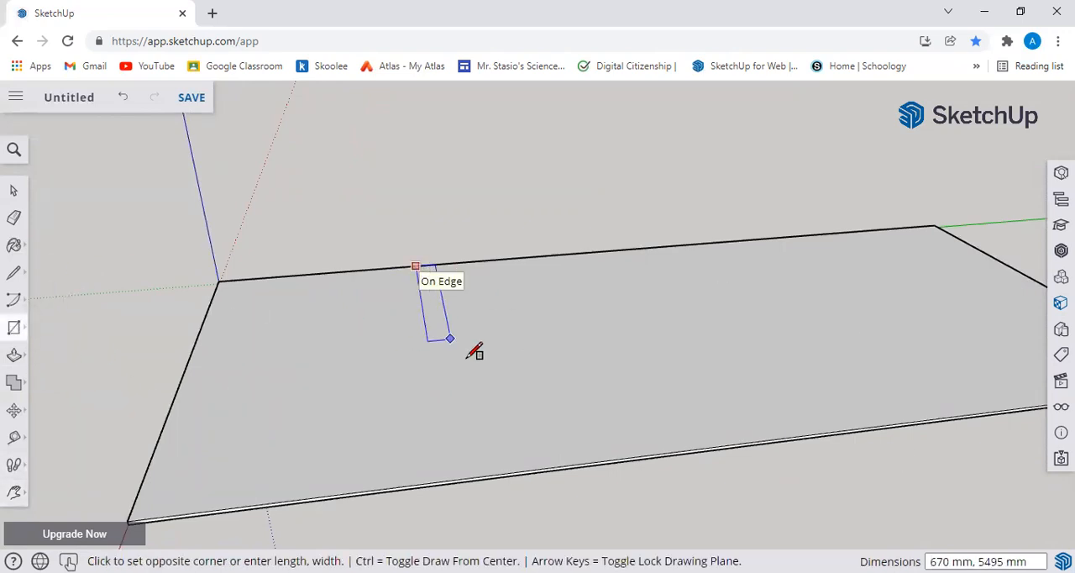
left_click(866, 387)
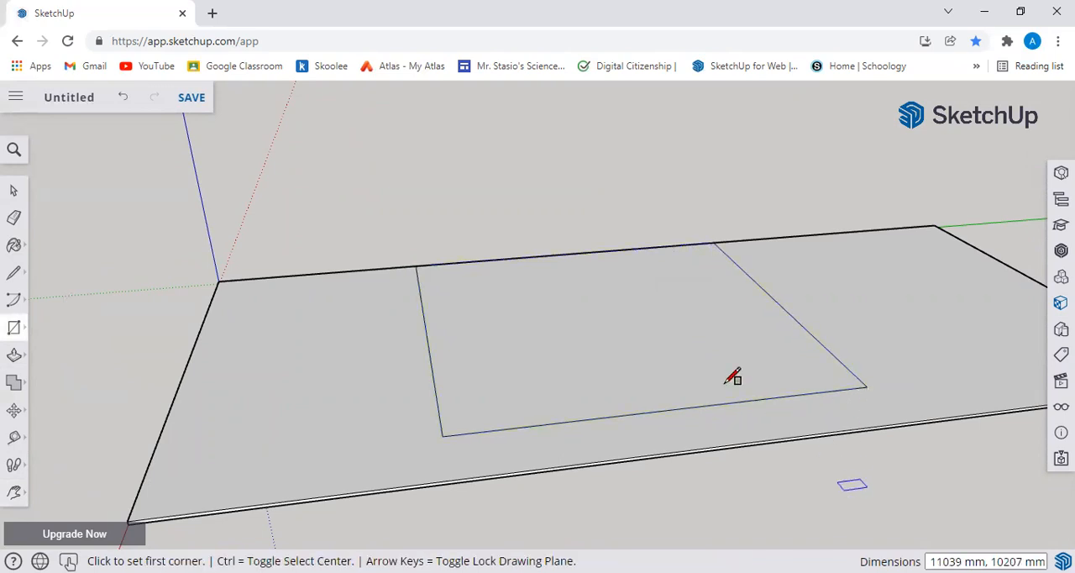
Try pulling the rectangle up from the slab, cancel it, and restore the undone slab and rectangle
left_click(15, 354)
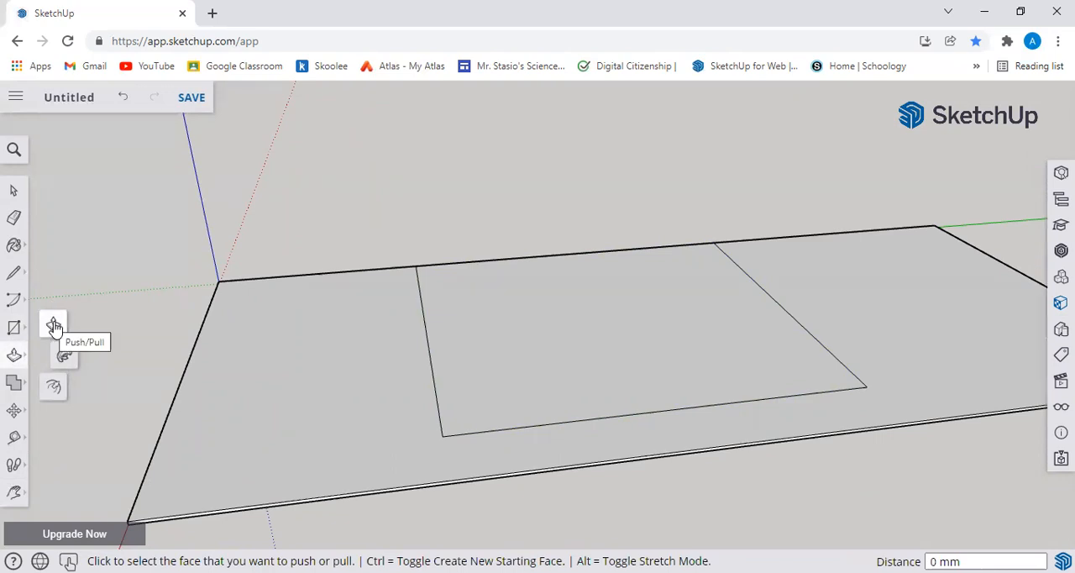
left_click(481, 429)
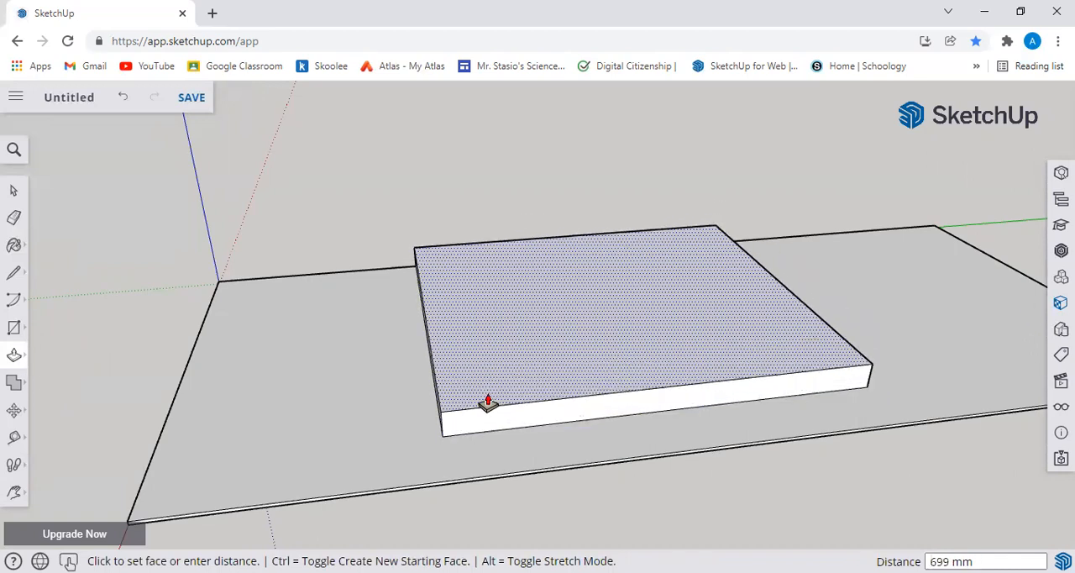
key("Escape")
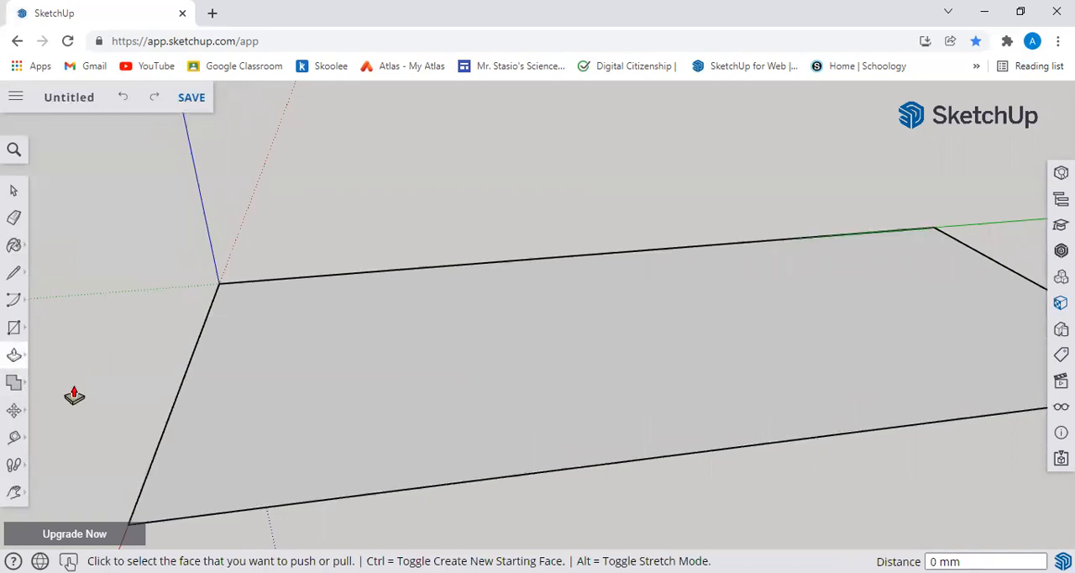
key("ctrl+y")
key("ctrl+y")
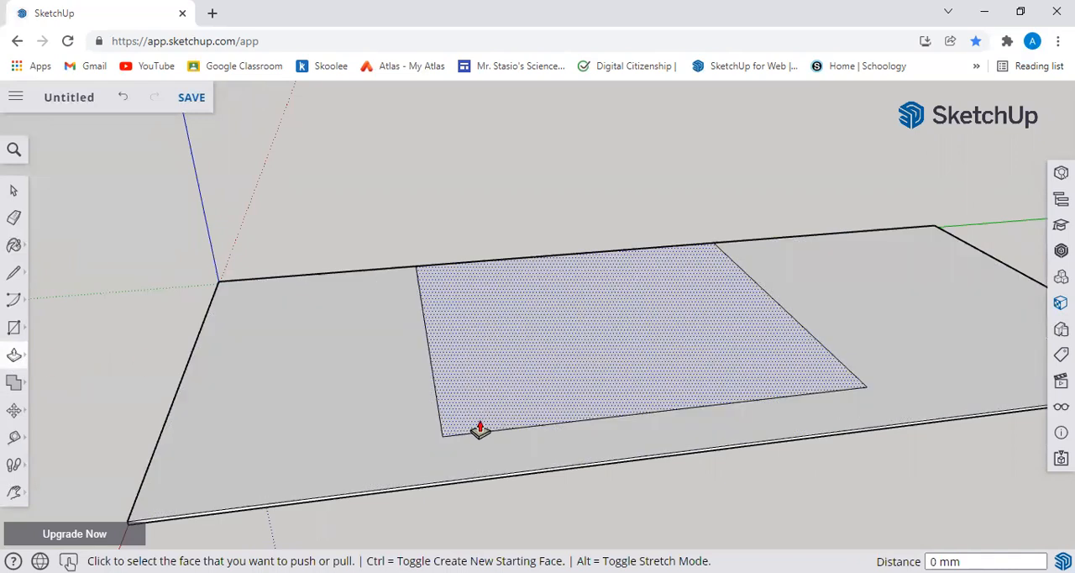
Activate the Offset tool for the rectangle on the slab
mouse_move(13, 355)
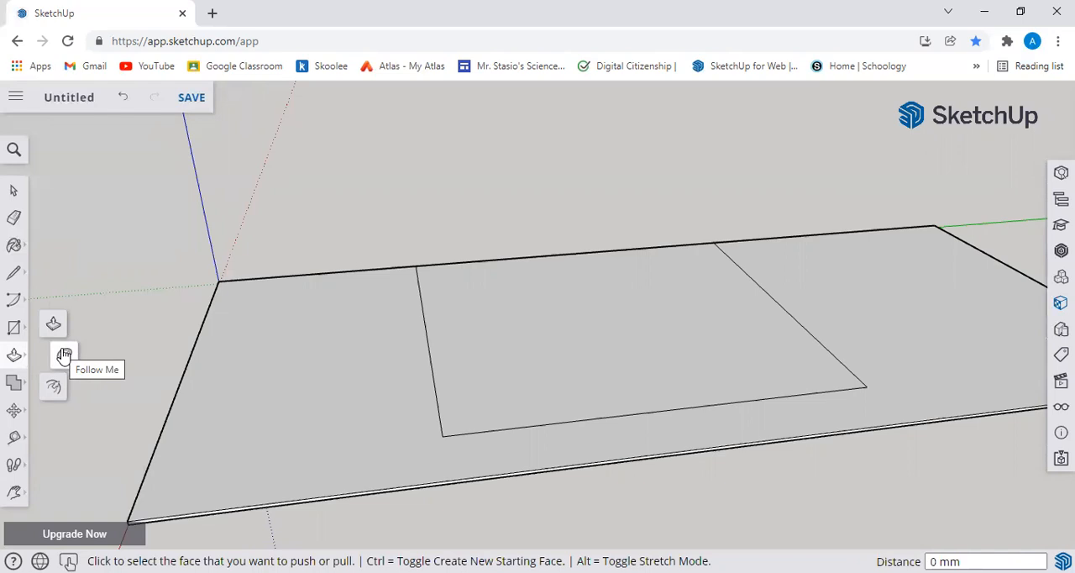
left_click(55, 391)
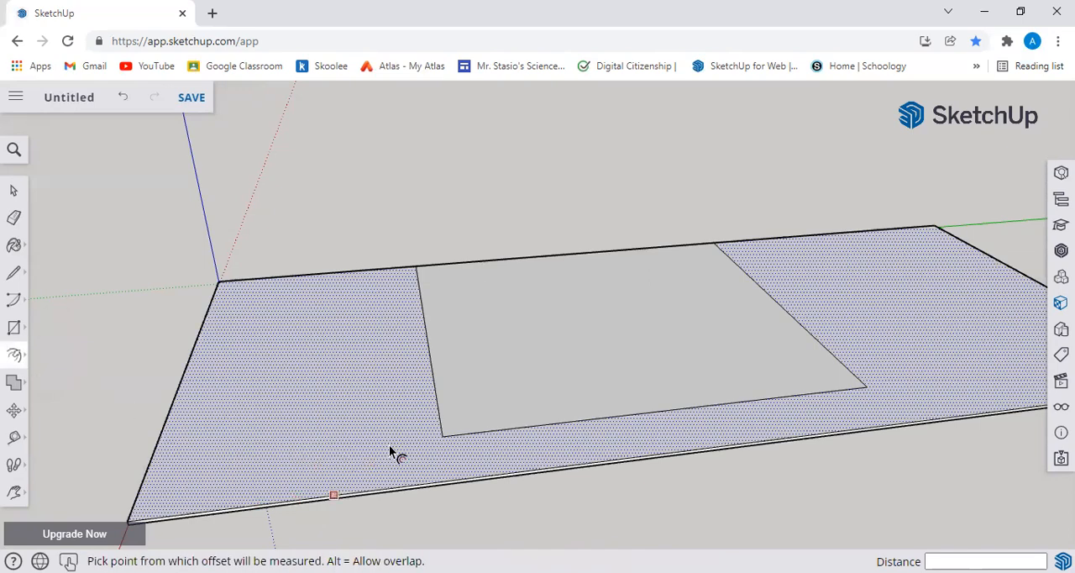
left_click(440, 423)
left_click(439, 421)
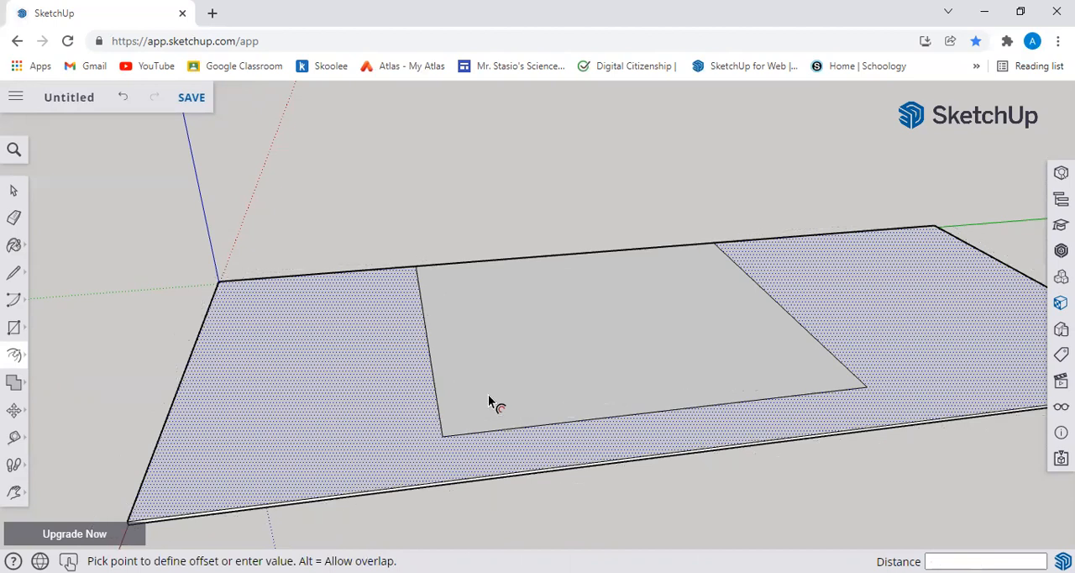
key("Escape")
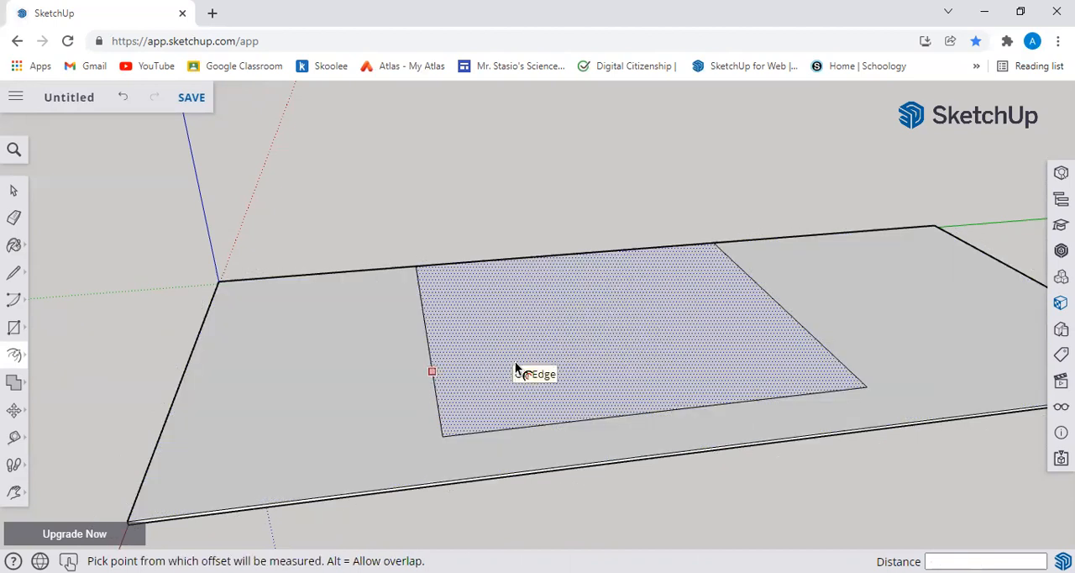
left_click(517, 368)
key("Escape")
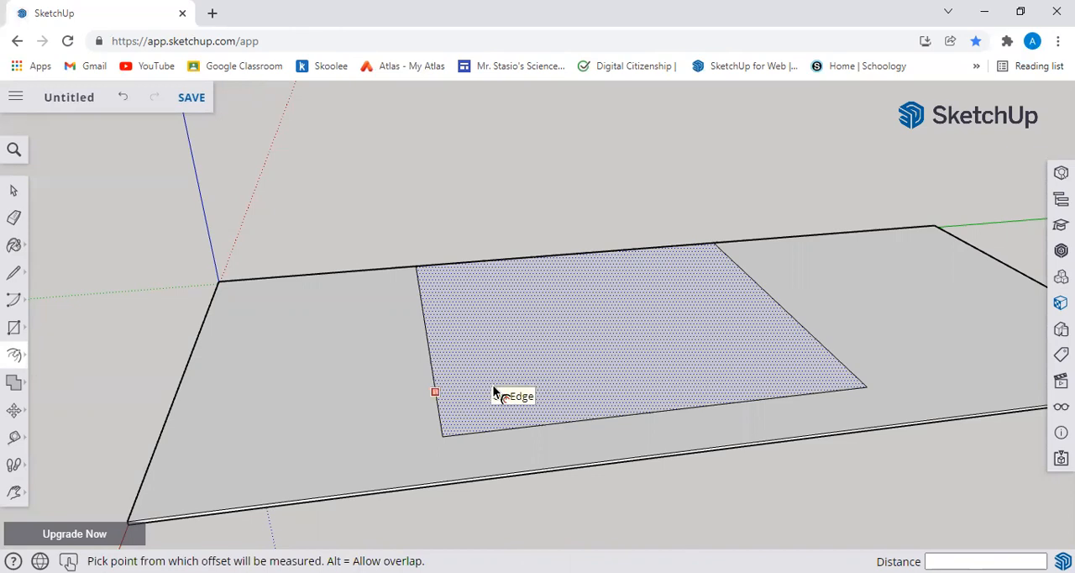
Offset the rectangle's outline inward by about 359 mm, and offset the new inner outline inward once more
left_click(495, 390)
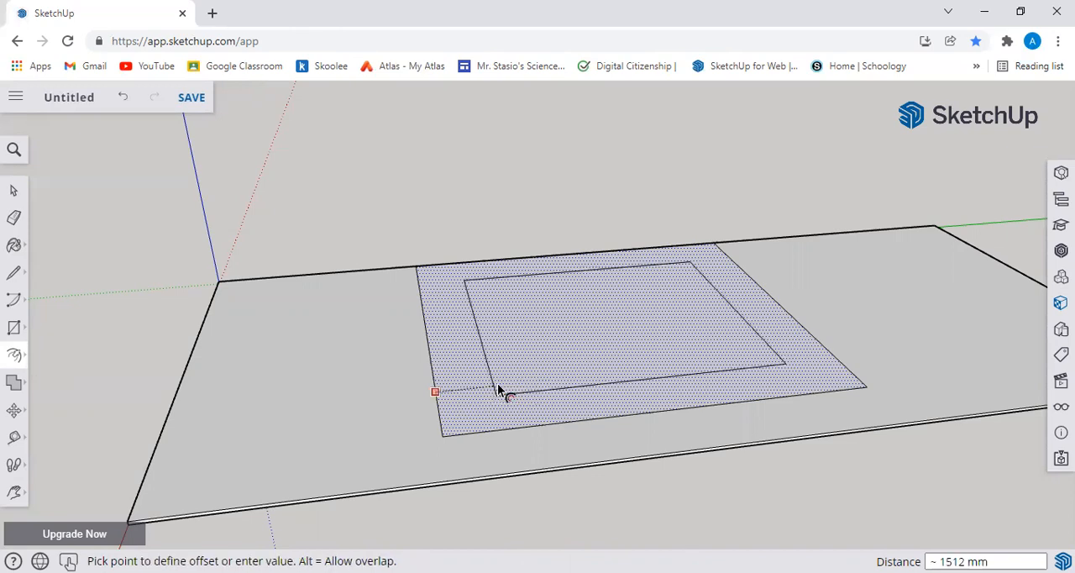
left_click(451, 393)
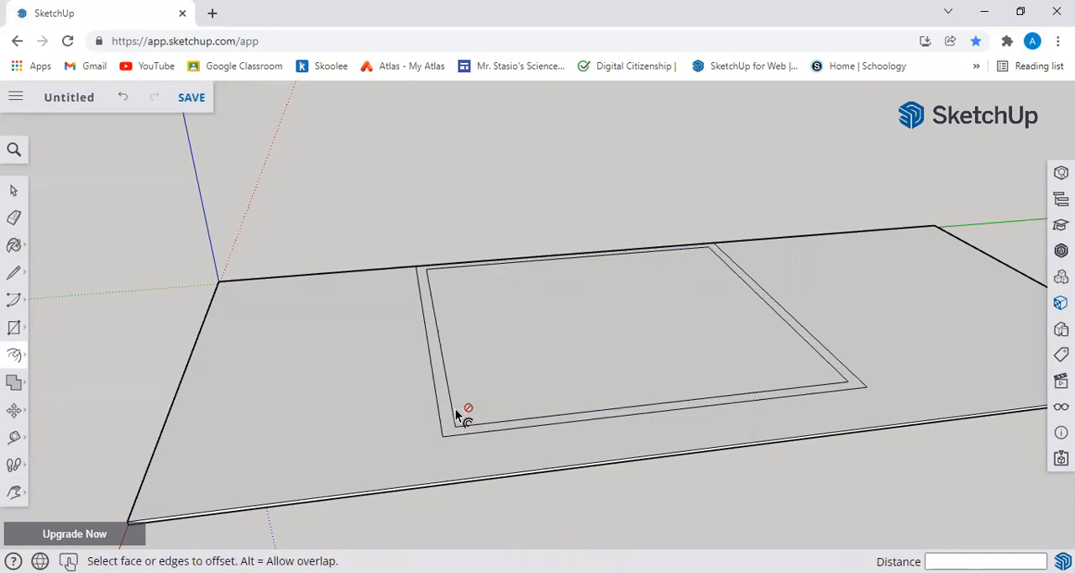
left_click(501, 397)
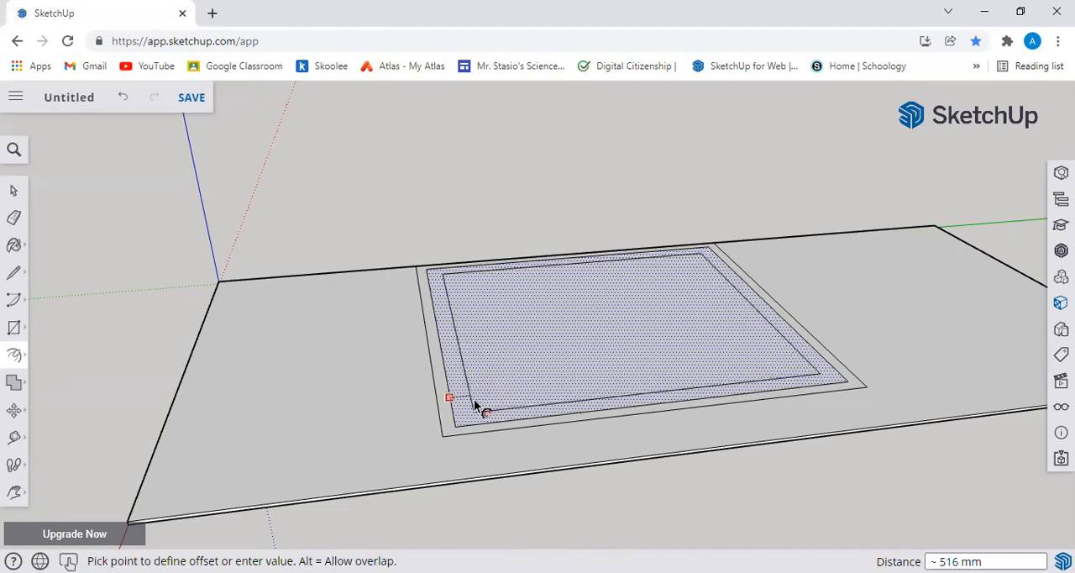
left_click(470, 401)
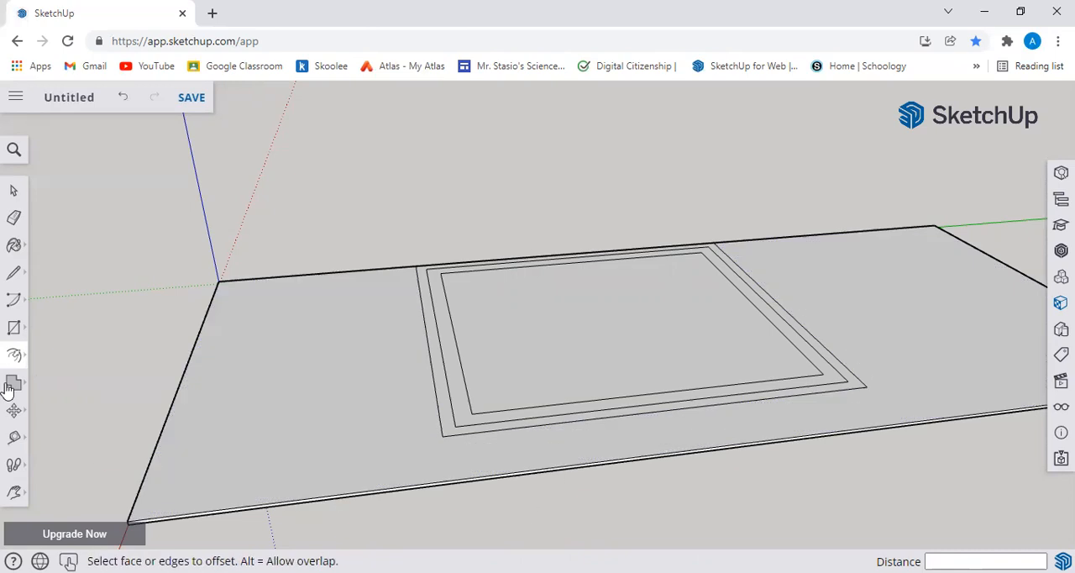
Extrude the innermost rectangle's face upward about 4008 mm with Push/Pull
left_click(16, 356)
left_click(51, 325)
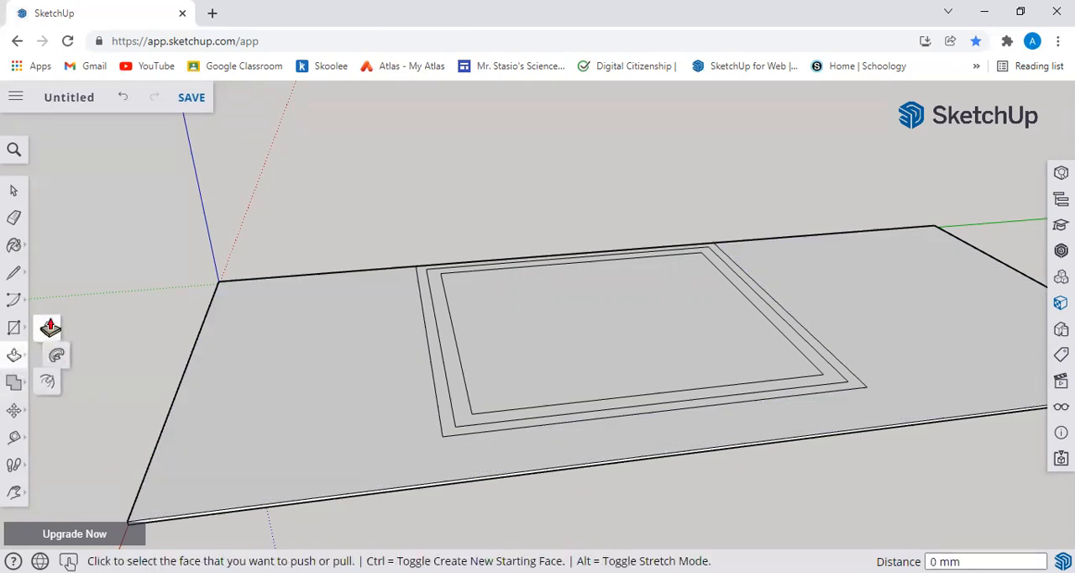
left_click(492, 403)
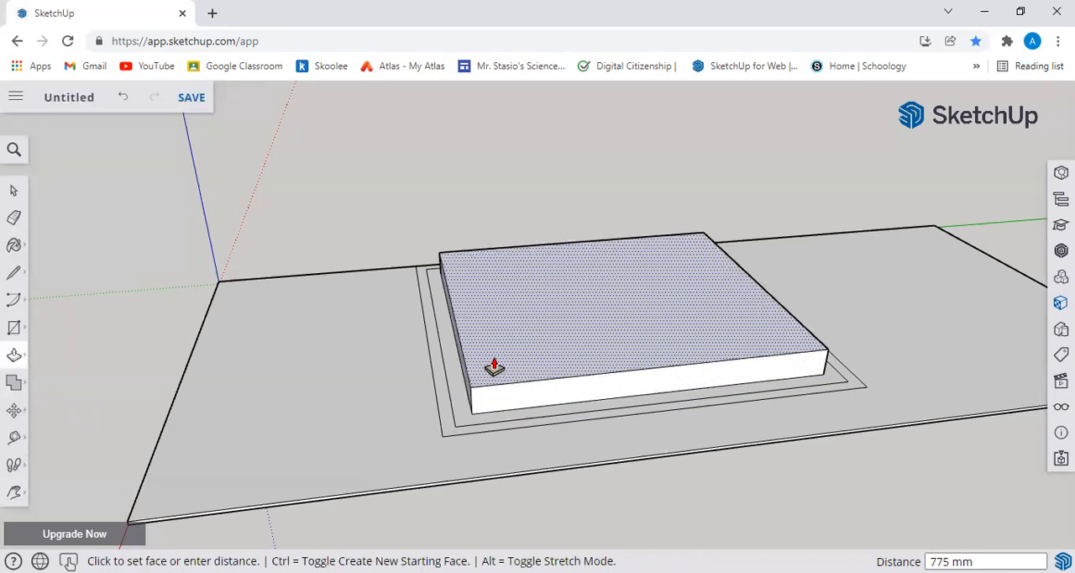
left_click(484, 262)
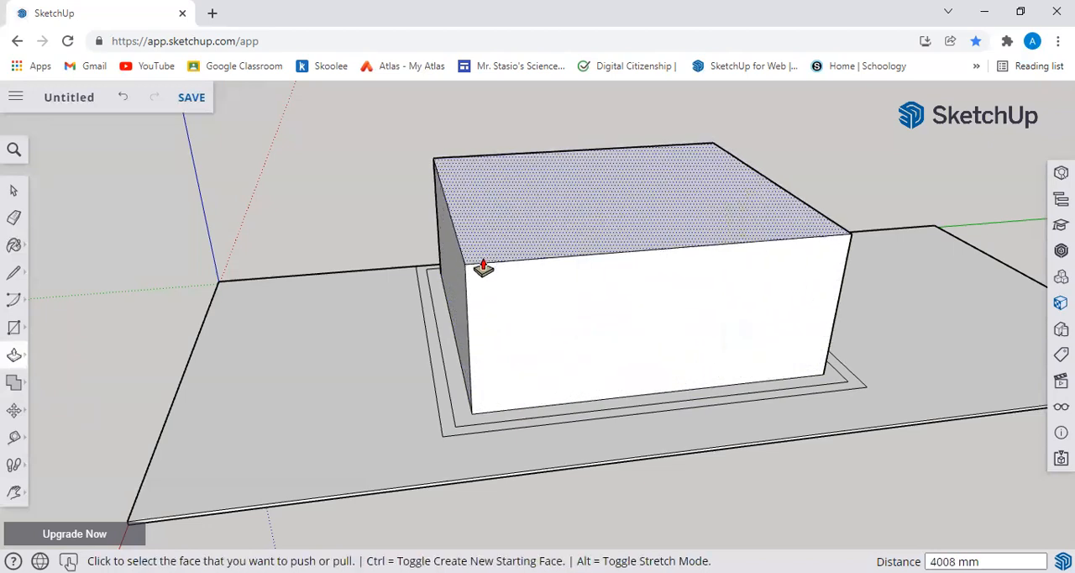
Raise the middle ring around the block about 3571 mm and the outer ring about 503 mm
left_click(468, 396)
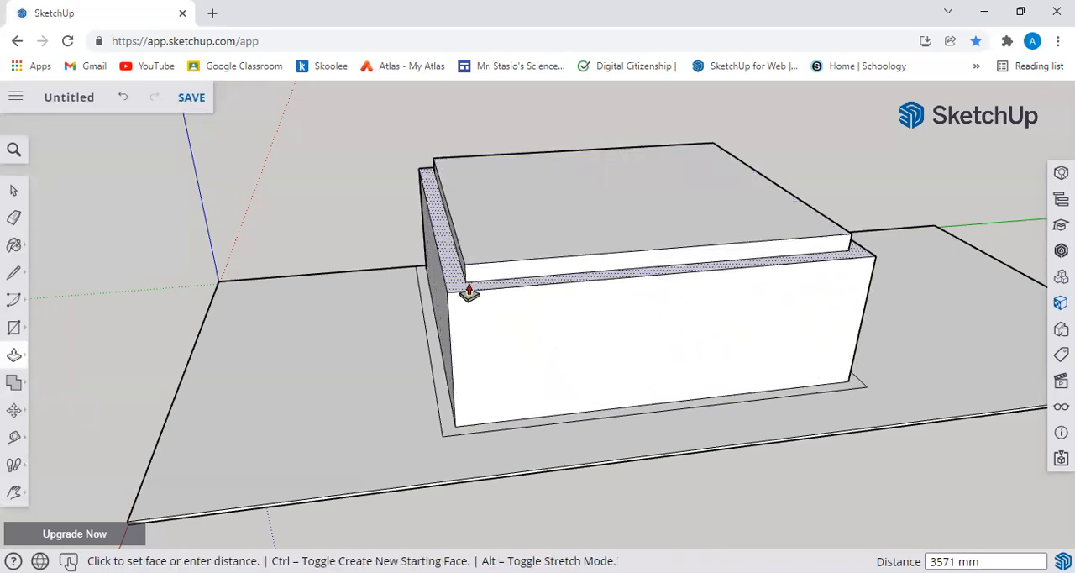
left_click(470, 292)
left_click(455, 435)
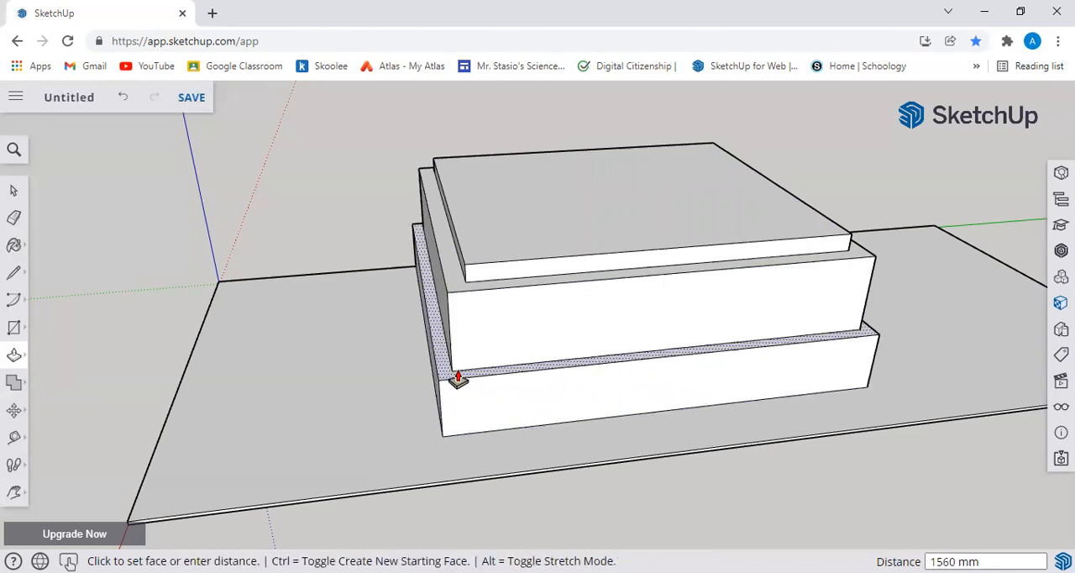
left_click(452, 415)
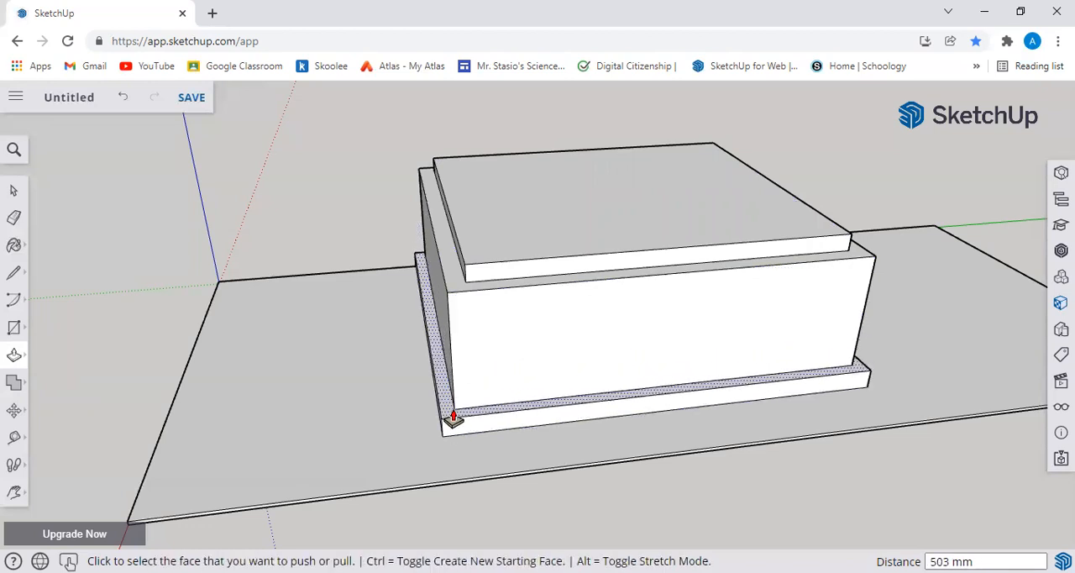
Lower the middle ring by about 2634 mm and the central block's top face by about 2730 mm to form steps
left_click(453, 300)
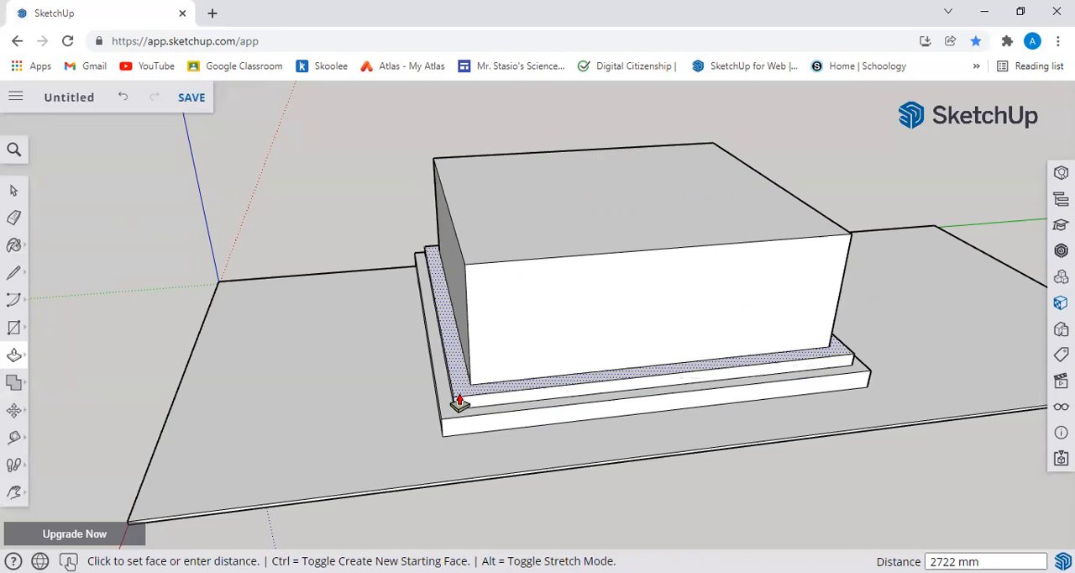
left_click(460, 400)
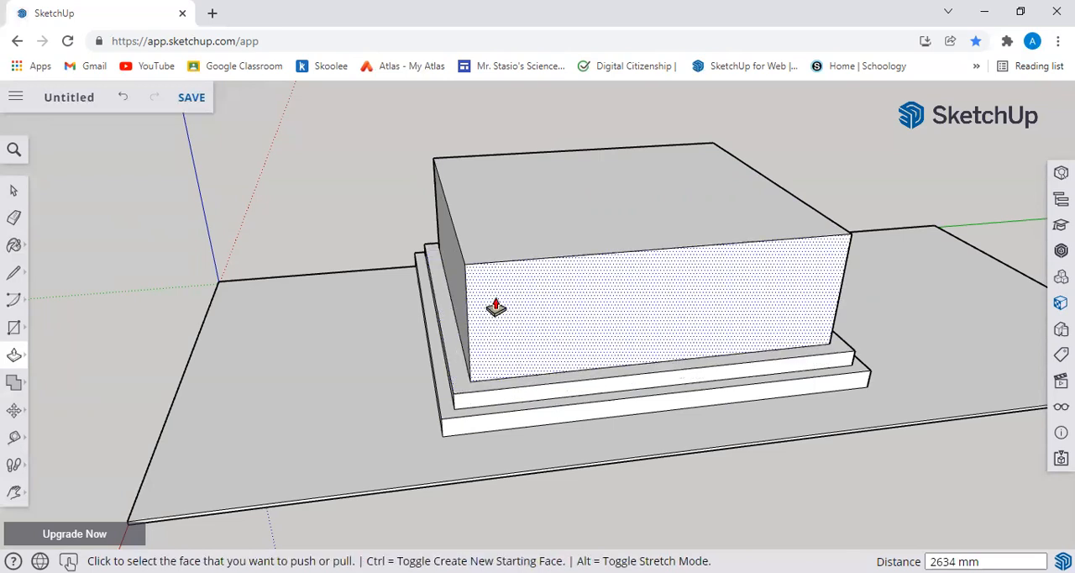
left_click(497, 266)
left_click(481, 369)
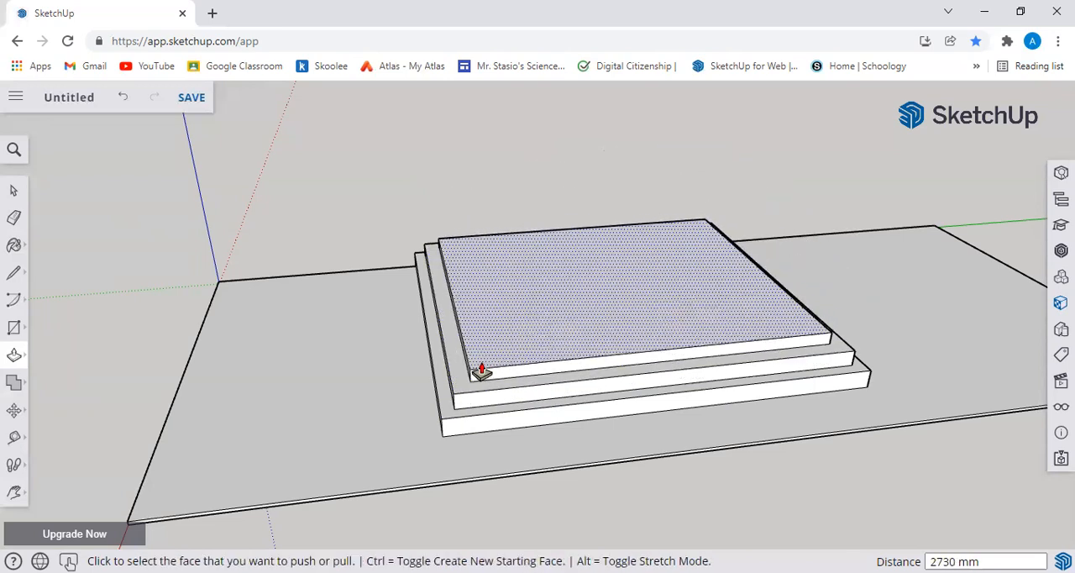
Raise the top face of the stepped base by about 20 mm with Push/Pull
key("o")
left_click_drag(531, 379, 605, 480)
key("p")
left_click(557, 357)
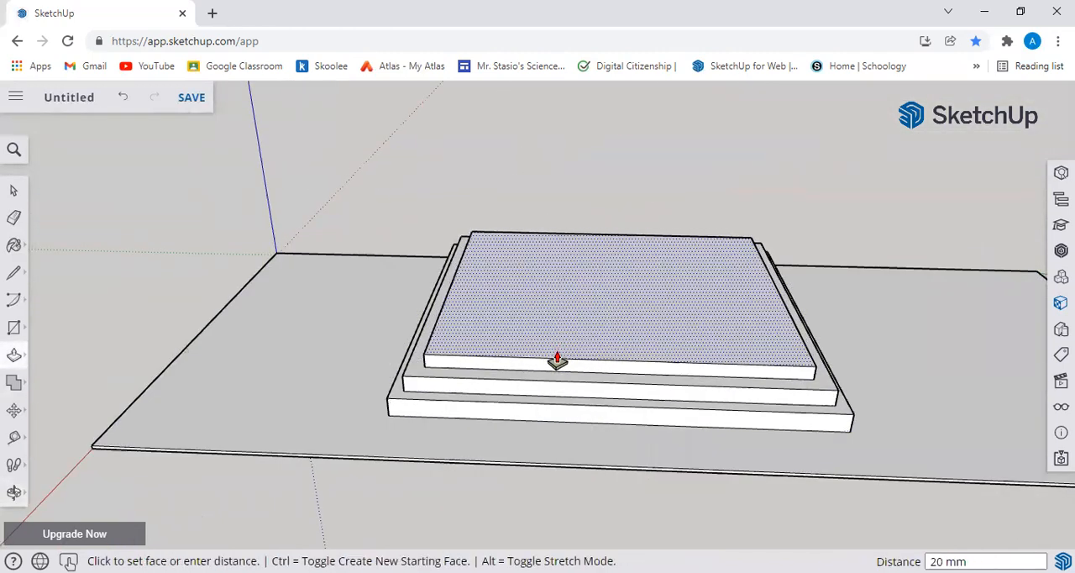
left_click(557, 357)
Offset the outline of the stepped base's top face inward to create a narrow border around it
key("o")
left_click_drag(396, 487, 660, 499)
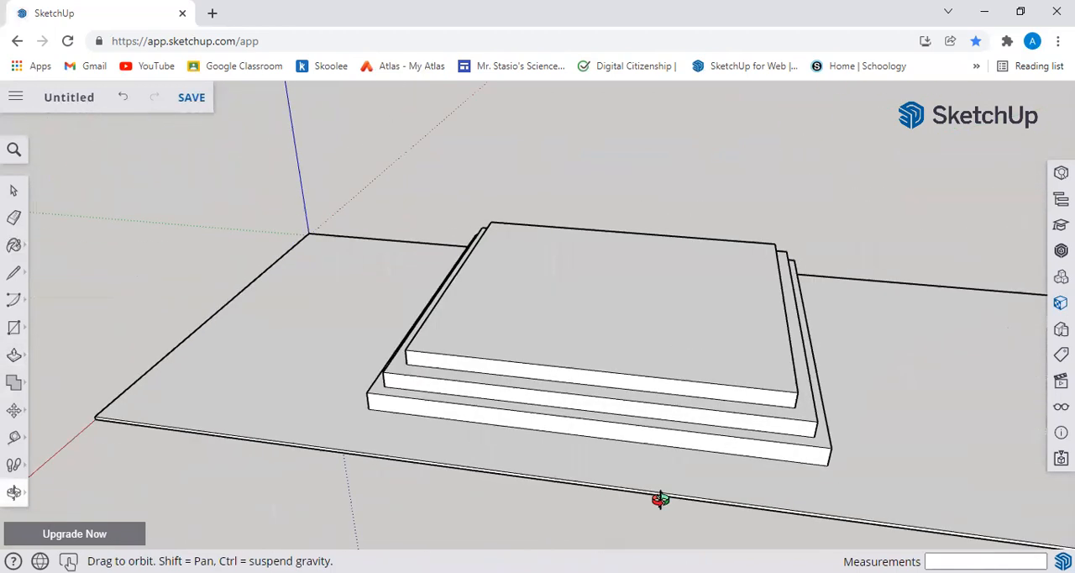
key("p")
left_click(14, 355)
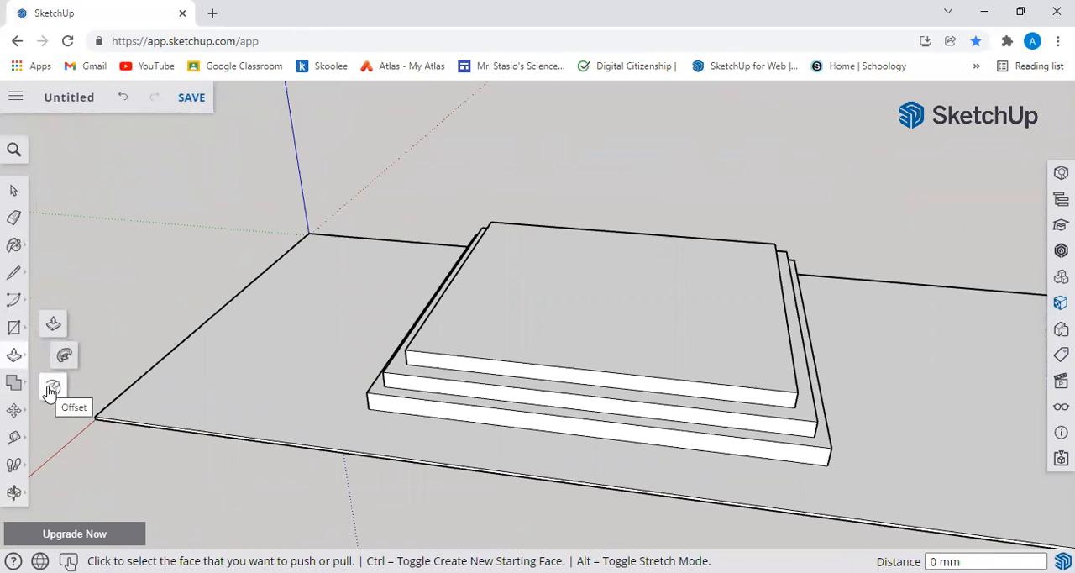
left_click(52, 388)
left_click(556, 341)
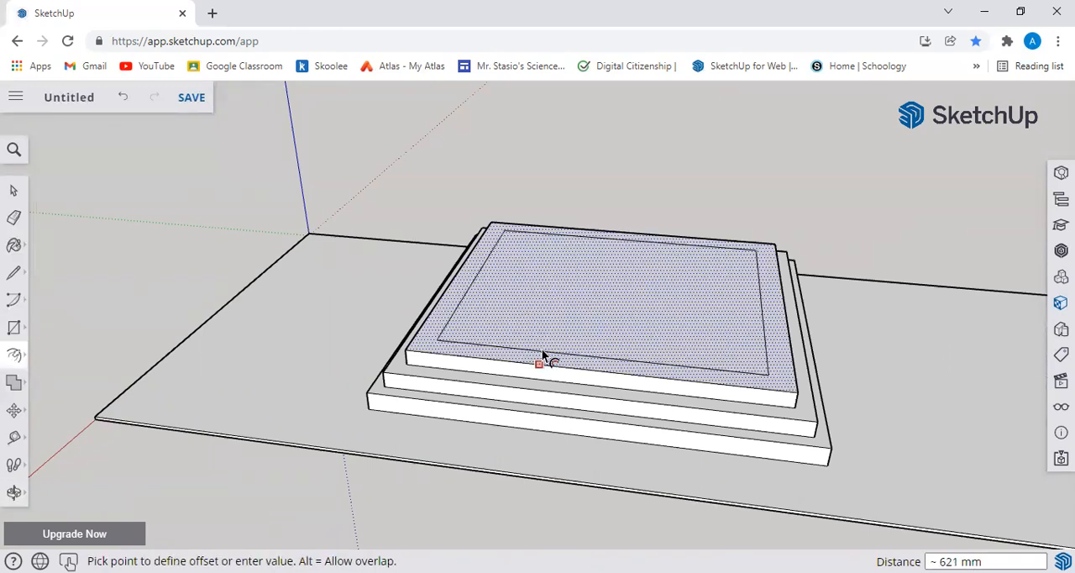
left_click(540, 358)
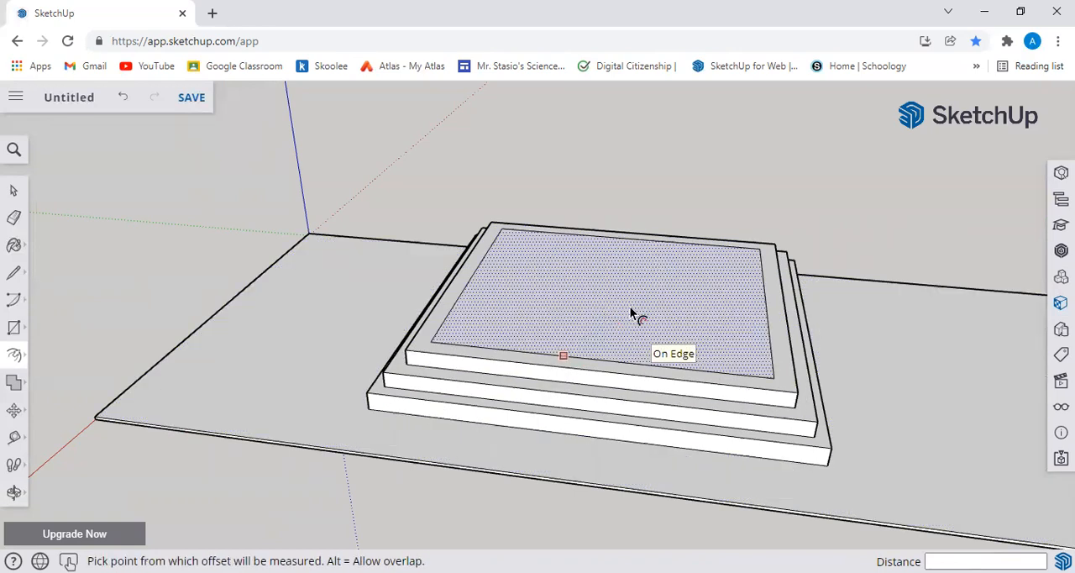
Push/Pull the inner face of the stepped base's top upward about 6320 mm to form a block
left_click(15, 355)
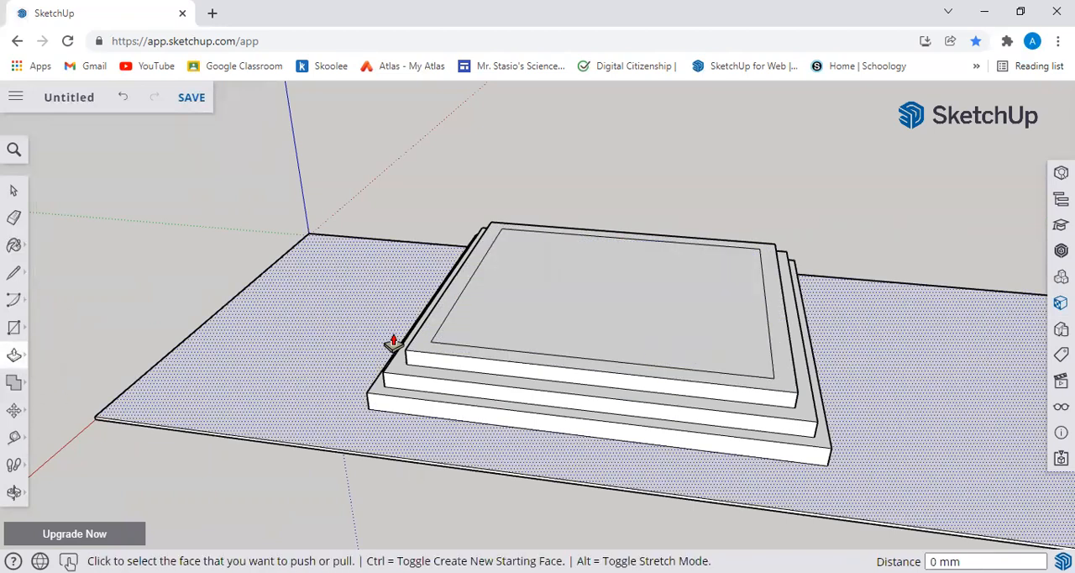
left_click(524, 347)
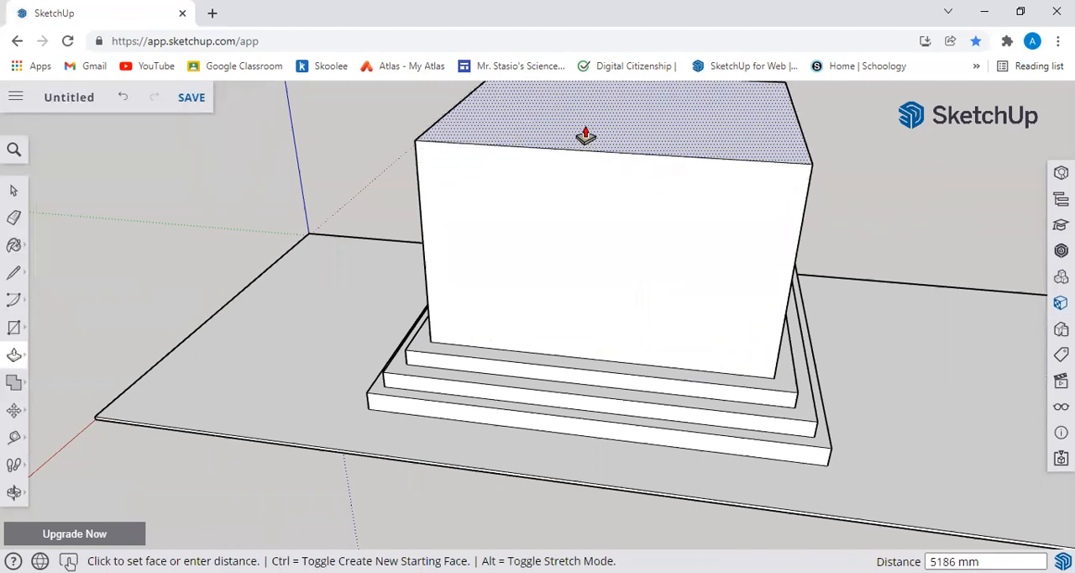
left_click(603, 128)
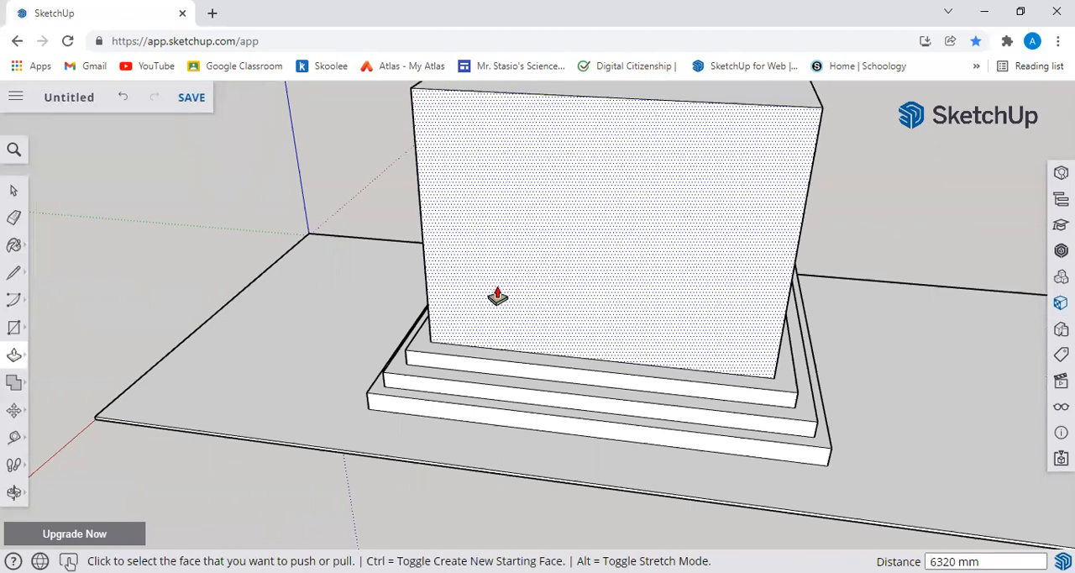
Orbit slightly, zoom into a window on the slab's front edge, and zoom back out to view the whole block and slab
left_click(14, 492)
left_click(51, 435)
left_click_drag(377, 492, 355, 491)
left_click(14, 492)
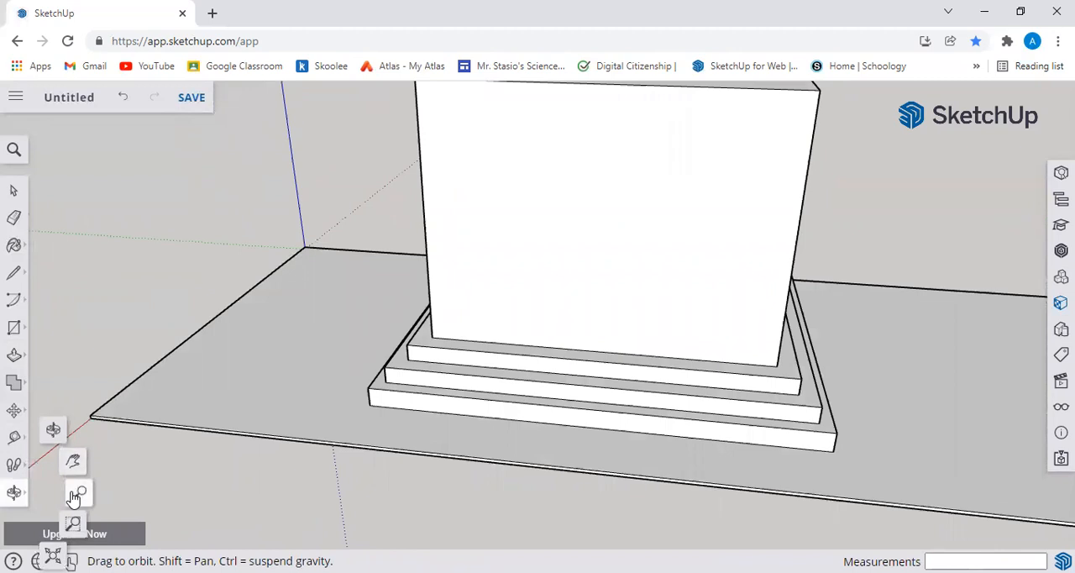
left_click(73, 523)
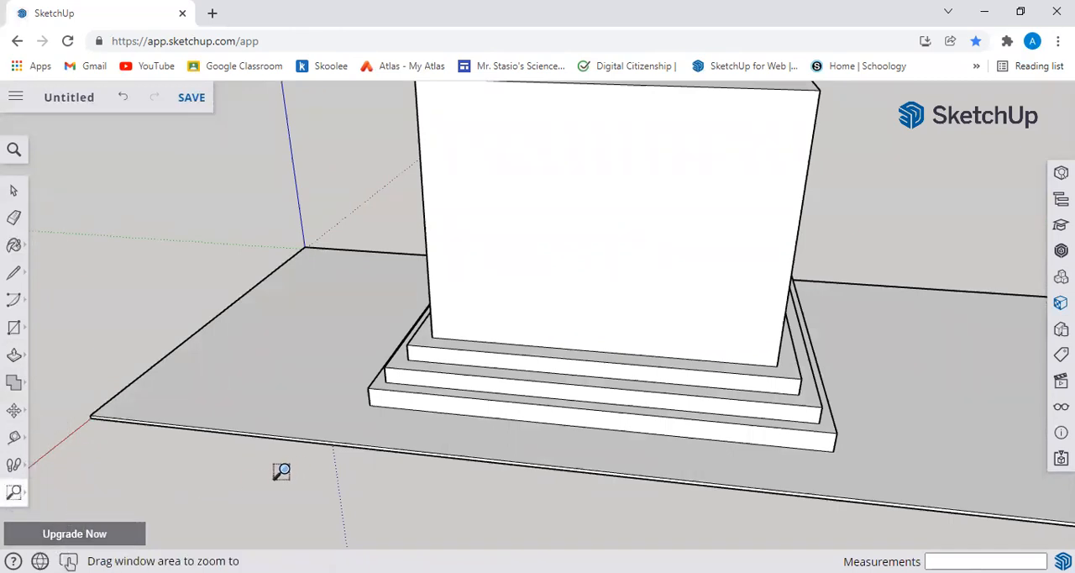
middle_click_drag(280, 472, 278, 462)
left_click_drag(279, 464, 284, 429)
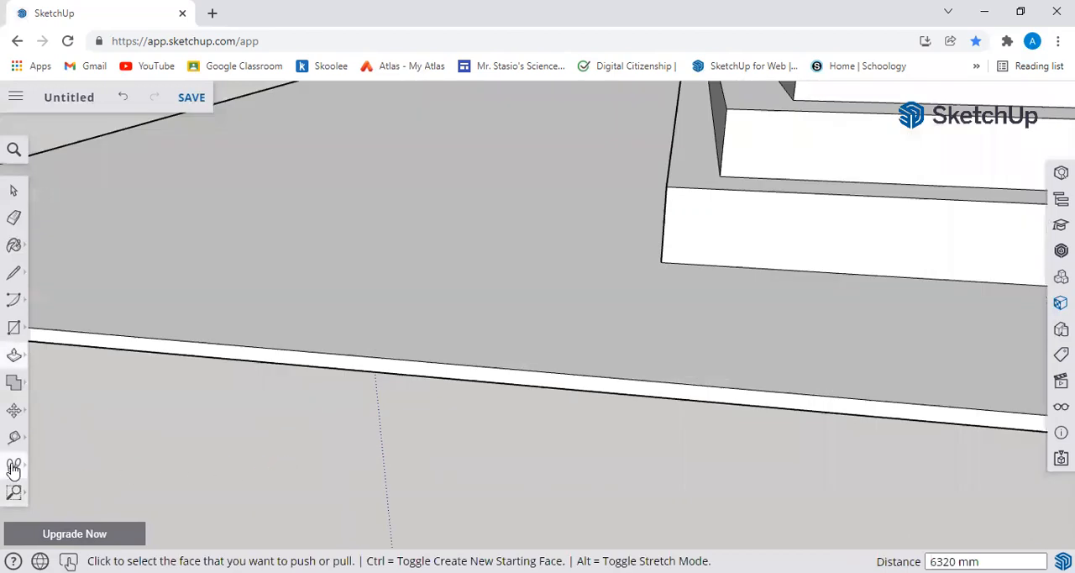
left_click(14, 492)
left_click(79, 493)
mouse_move(319, 478)
left_mouse_down()
mouse_move(328, 417)
mouse_move(327, 467)
left_mouse_up()
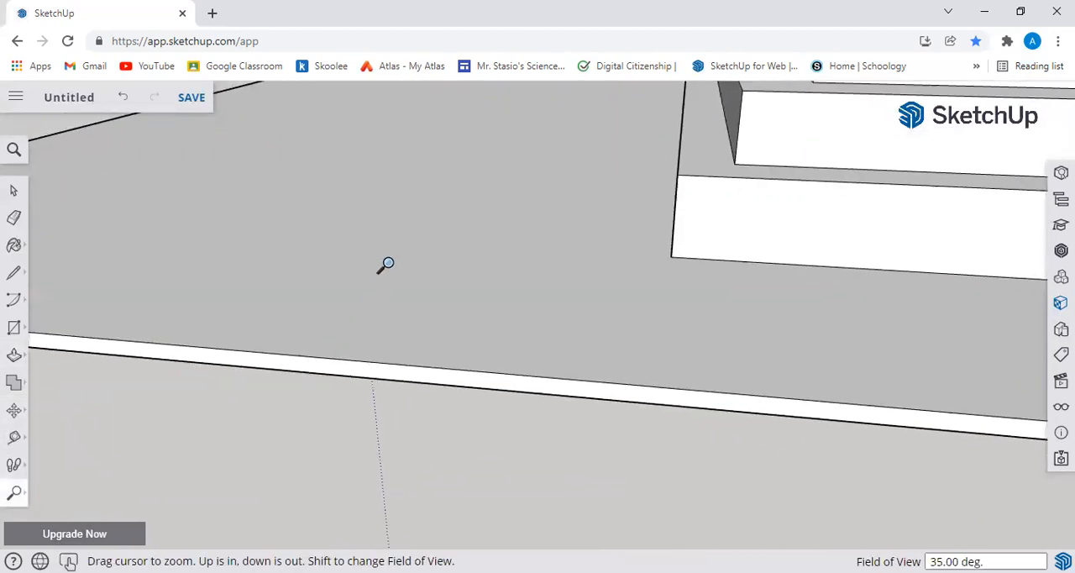
scroll(408, 300, "down", 10)
left_click_drag(566, 388, 575, 320)
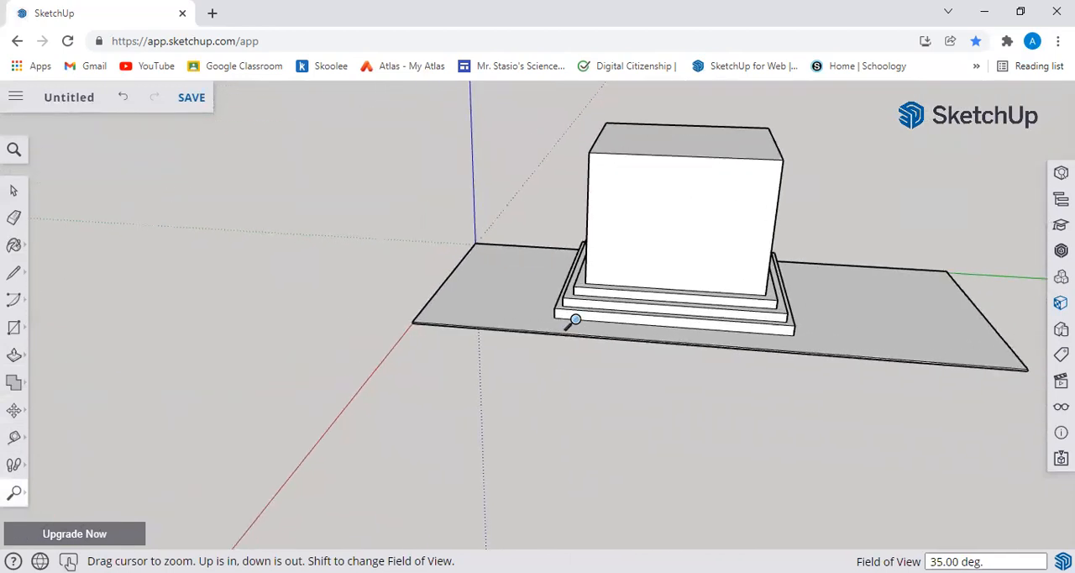
Pan the model toward the middle of the view and orbit around the block to examine its front face
left_click(14, 466)
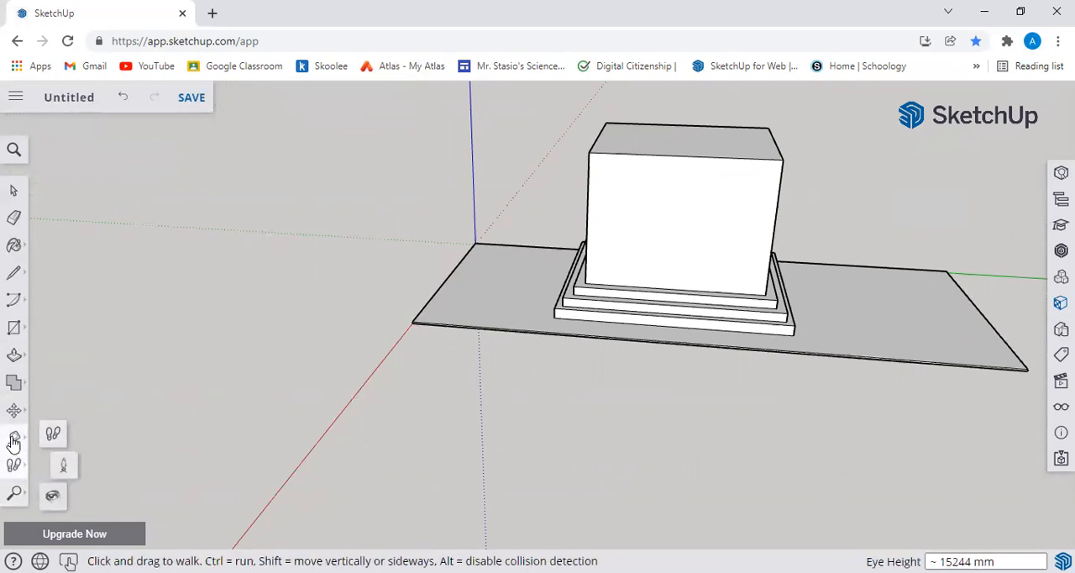
left_click(14, 493)
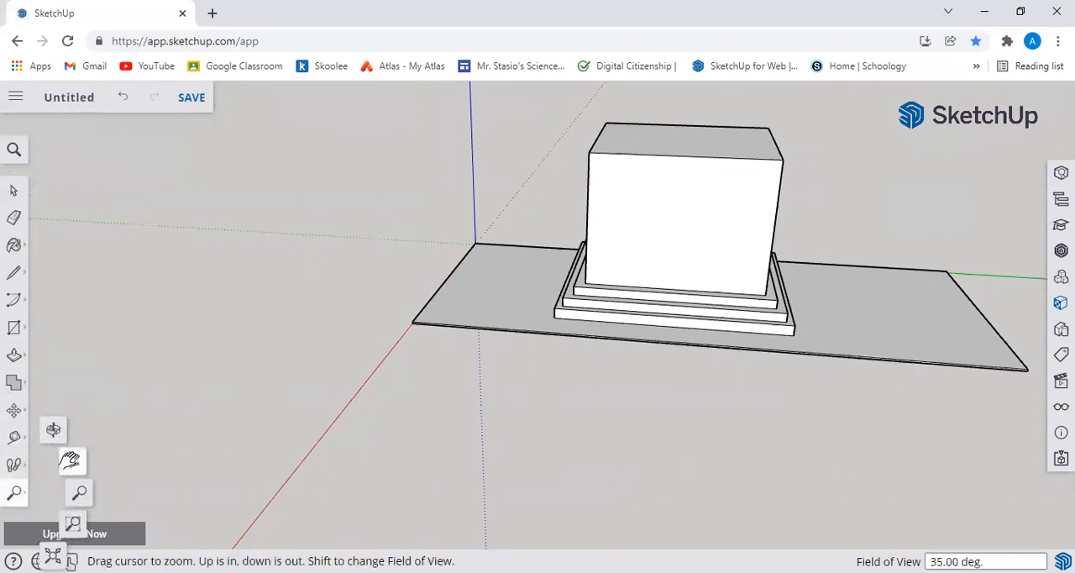
left_click(72, 461)
left_click_drag(633, 298, 367, 393)
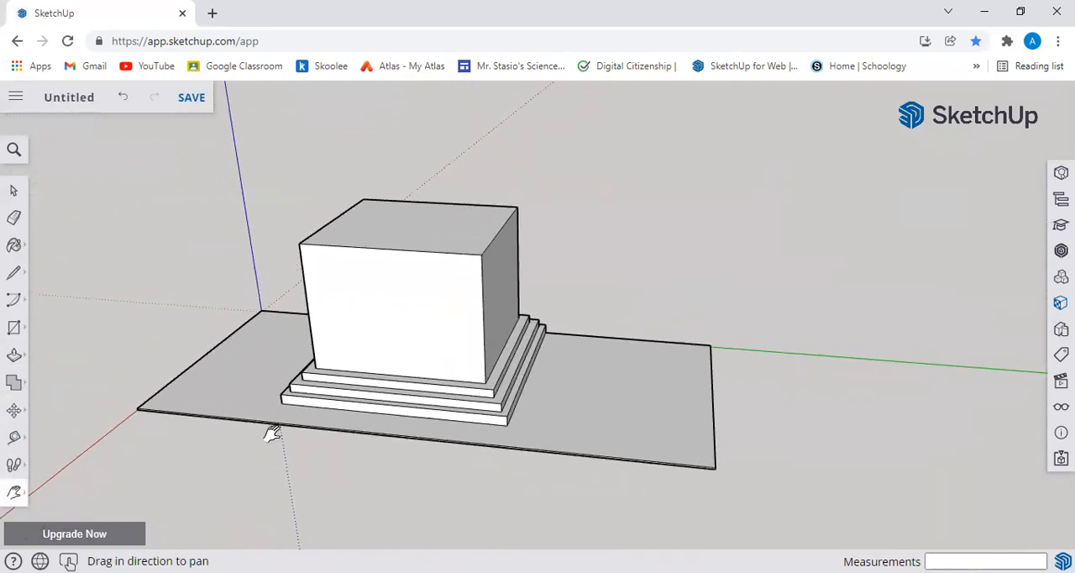
left_click(13, 493)
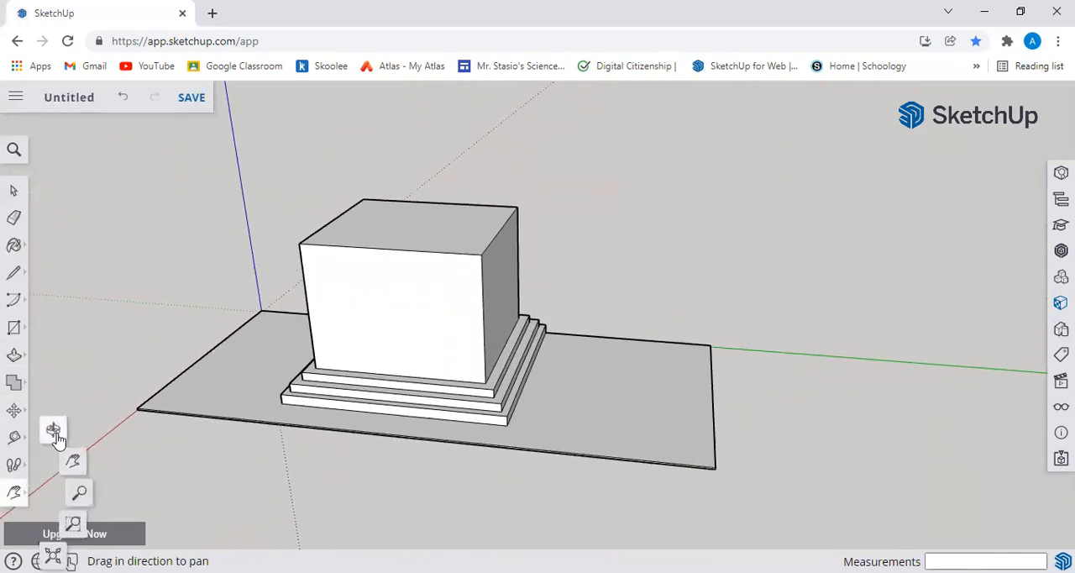
left_click(53, 434)
left_click_drag(364, 487, 482, 455)
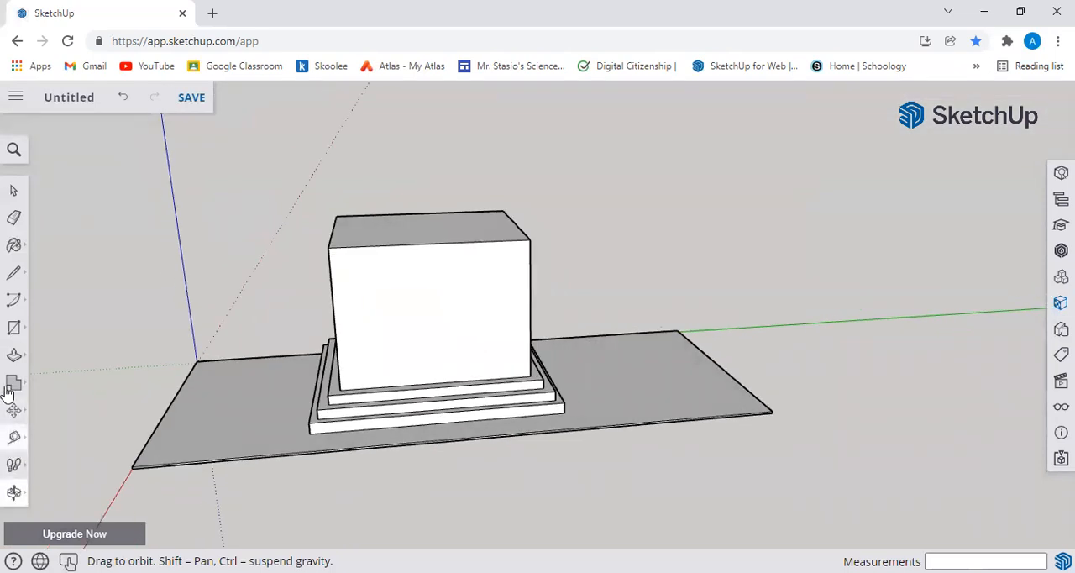
Raise the block's top face by about another 1574 mm with Push/Pull
left_click(14, 354)
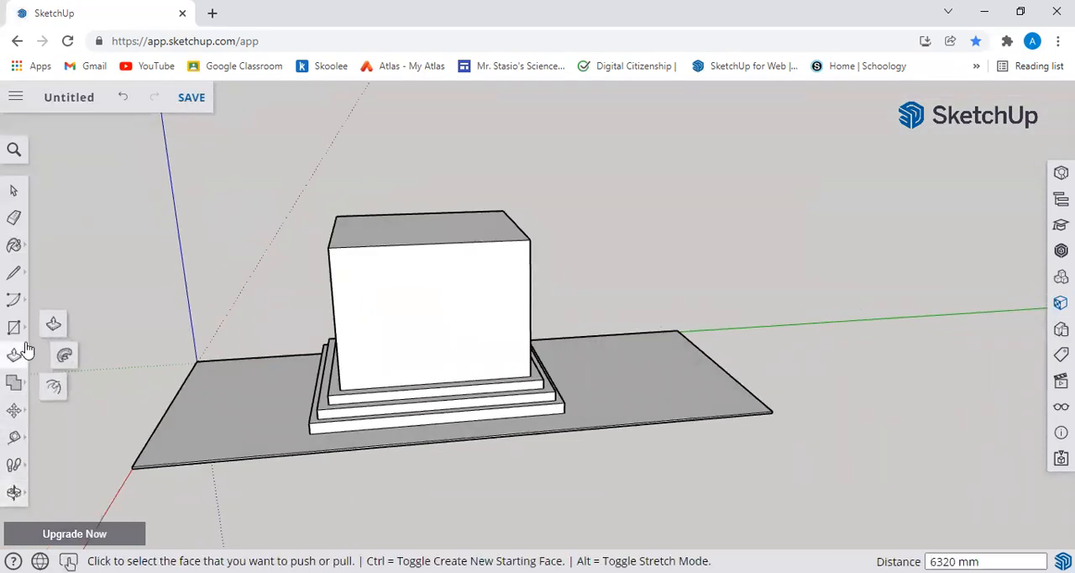
left_click(400, 242)
left_click(404, 208)
middle_click_drag(638, 319, 617, 401)
key("p")
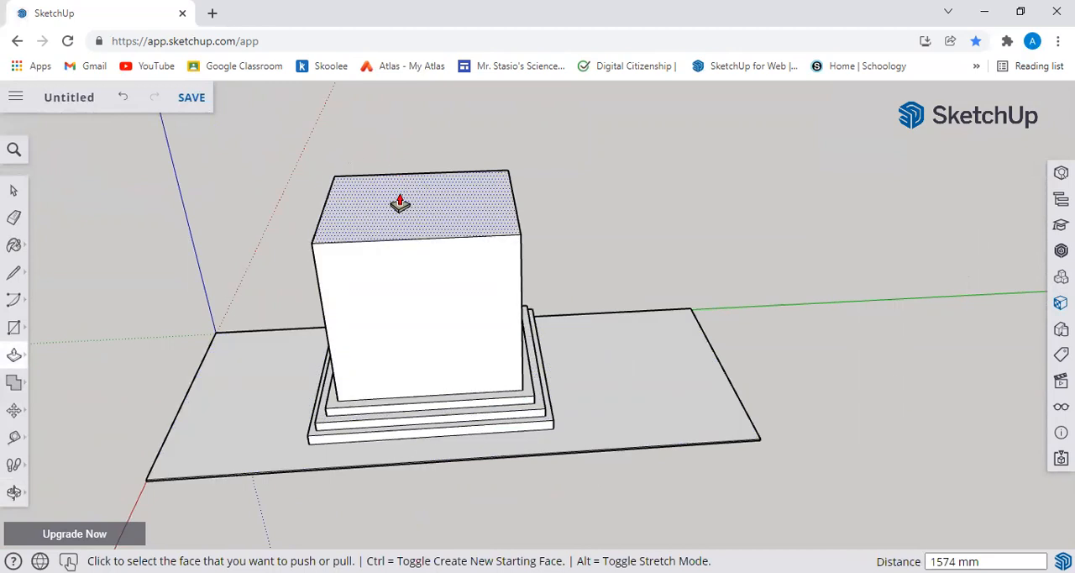
Draw a line across the block's top face between the midpoints of its two opposite side edges
left_click(13, 275)
mouse_move(709, 253)
middle_mouse_down()
mouse_move(588, 328)
mouse_move(595, 319)
middle_mouse_up()
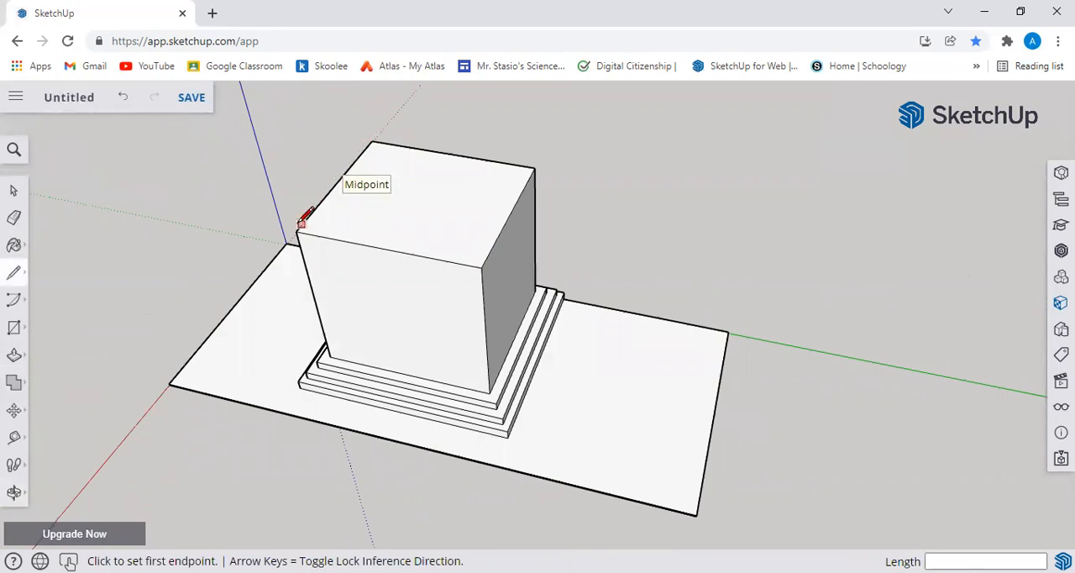
left_click(336, 182)
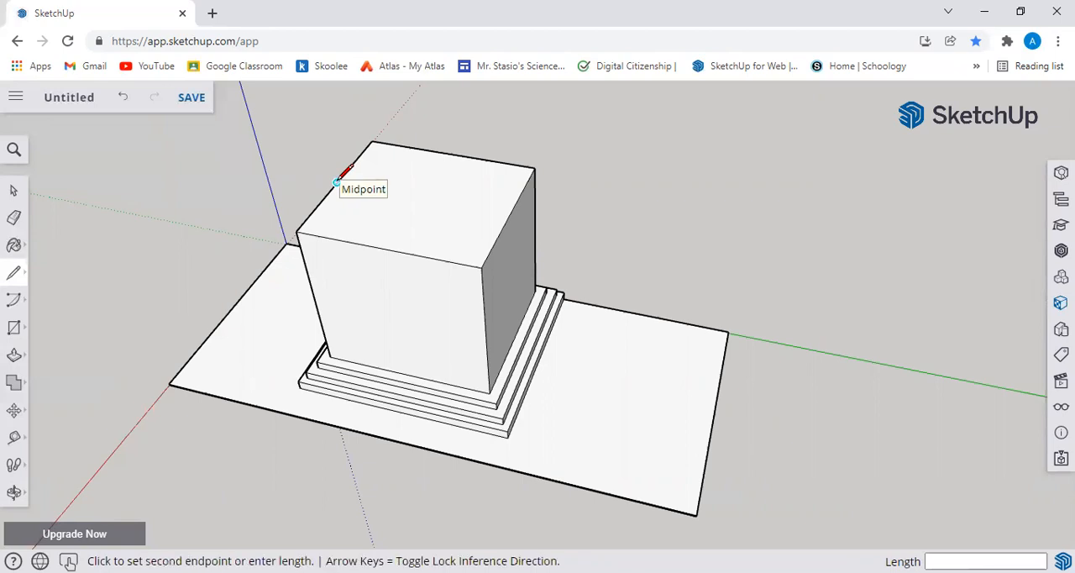
left_click(510, 213)
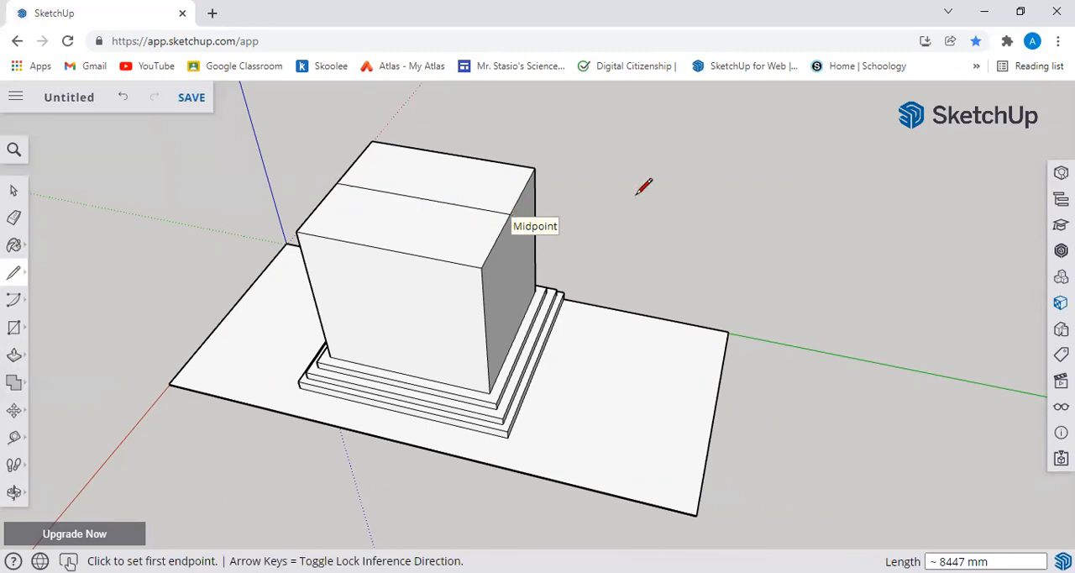
Draw two lines parallel to the top face's centre line, joining edge midpoints to split each half into equal strips
key("o")
mouse_move(619, 216)
left_mouse_down()
mouse_move(597, 228)
mouse_move(611, 197)
mouse_move(524, 228)
mouse_move(574, 179)
left_mouse_up()
key("l")
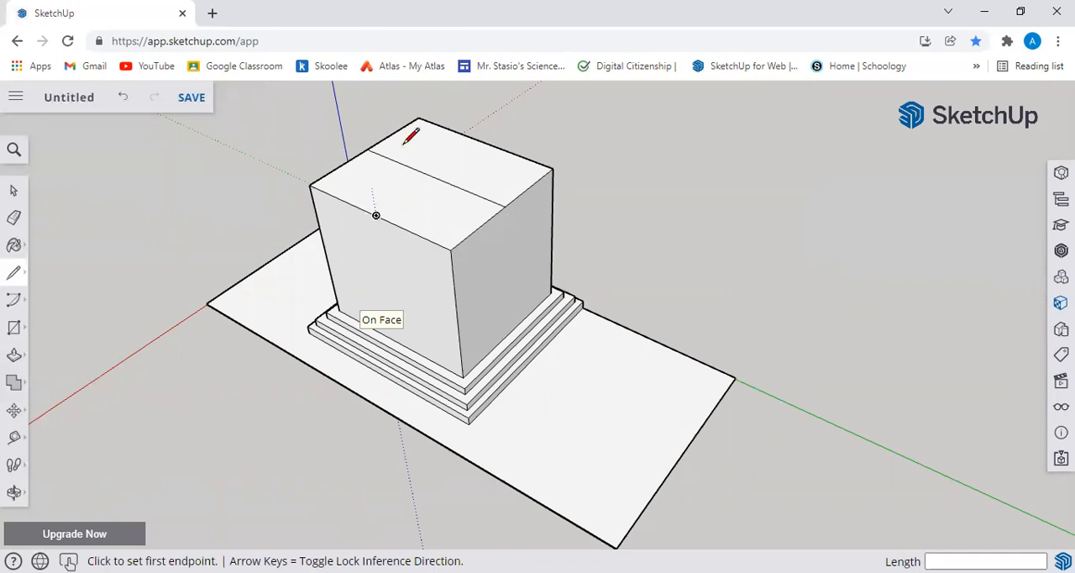
left_click(339, 166)
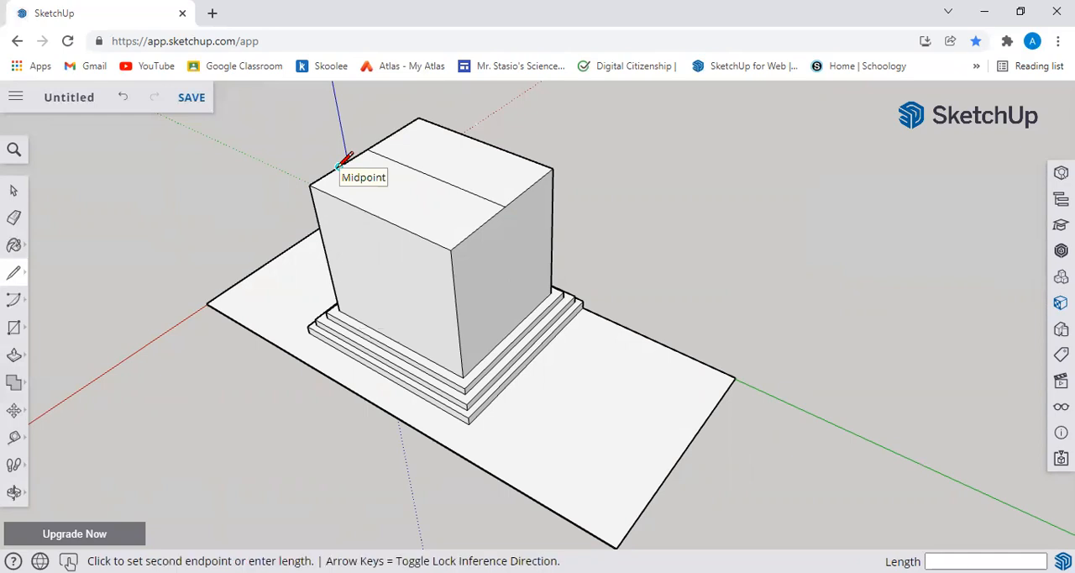
left_click(477, 227)
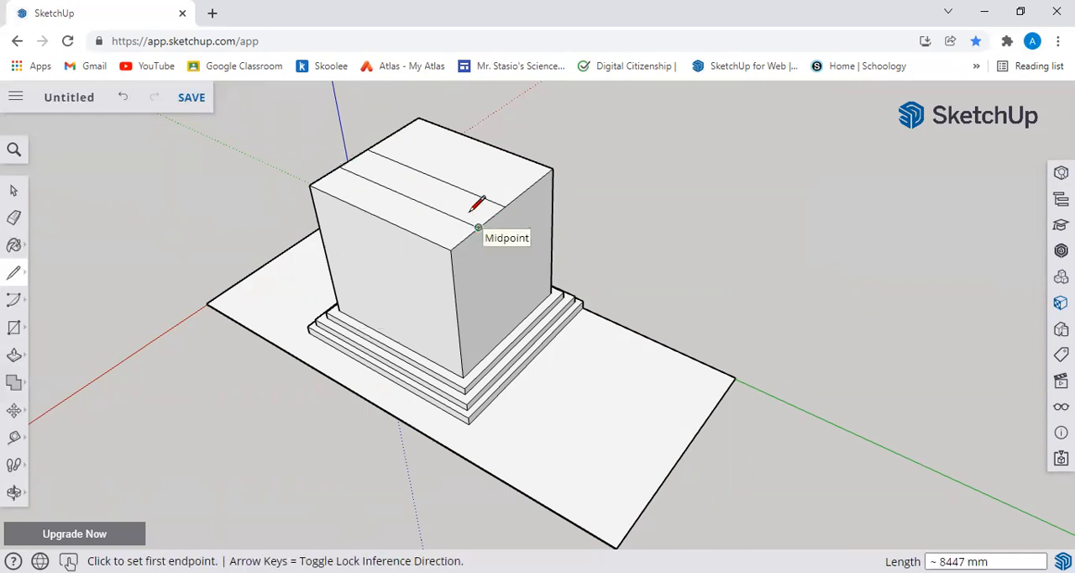
left_click(393, 133)
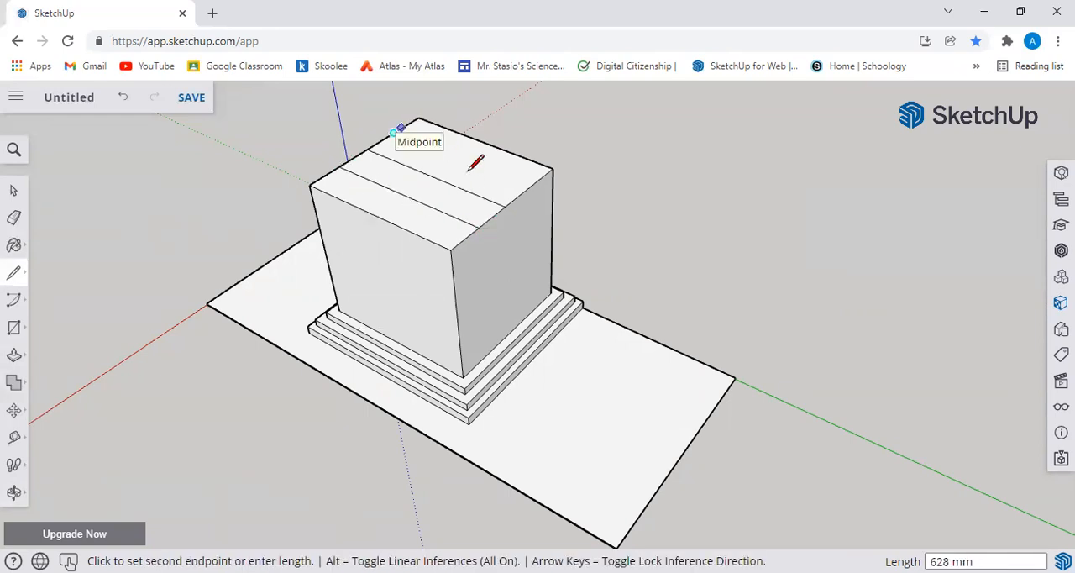
left_click(529, 185)
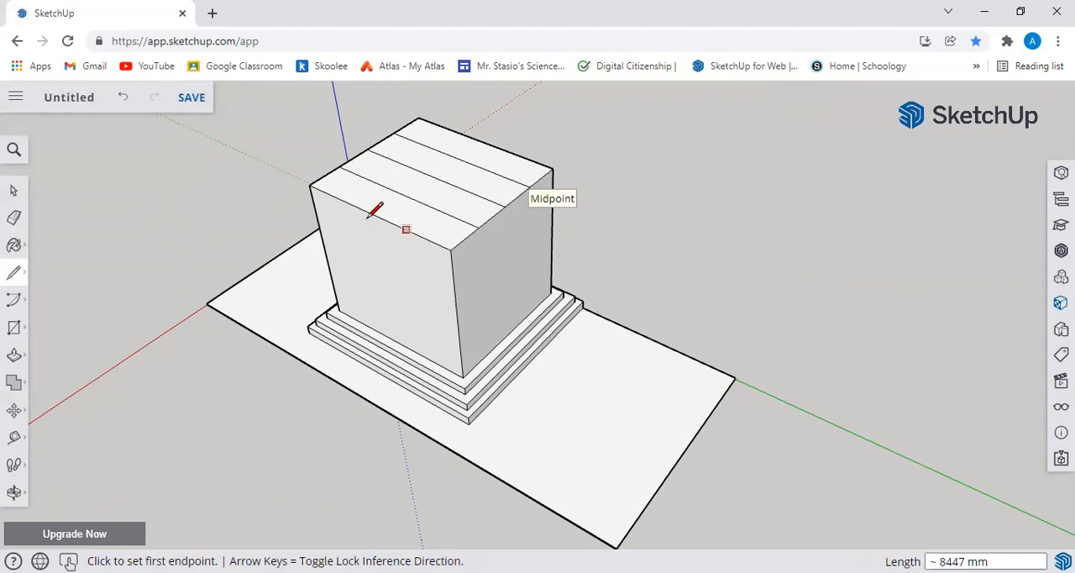
Draw midpoint-to-midpoint lines through the two strips beside the top face's centre line
left_click(353, 157)
left_click(494, 210)
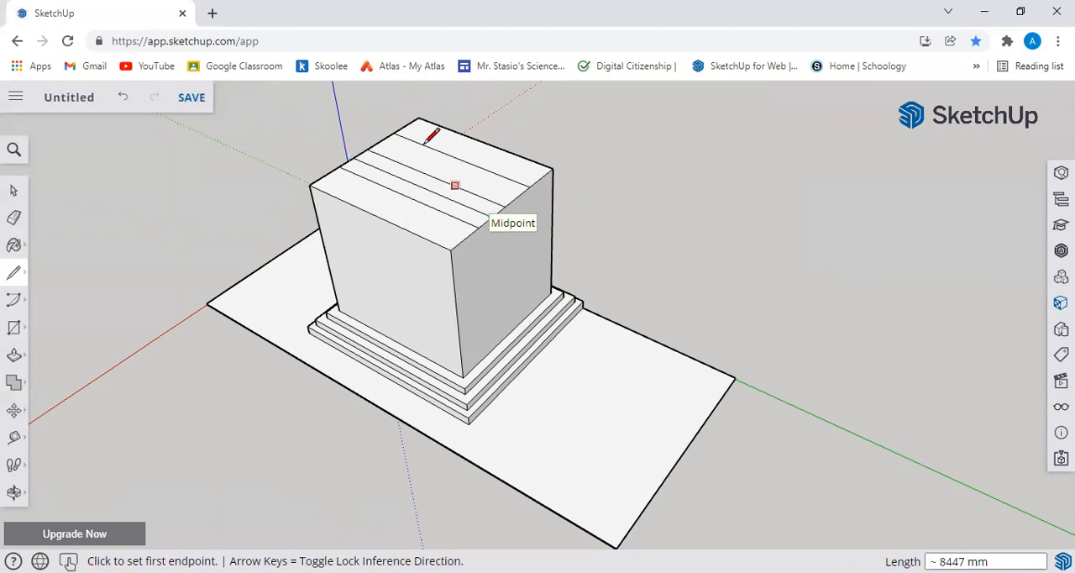
left_click(380, 140)
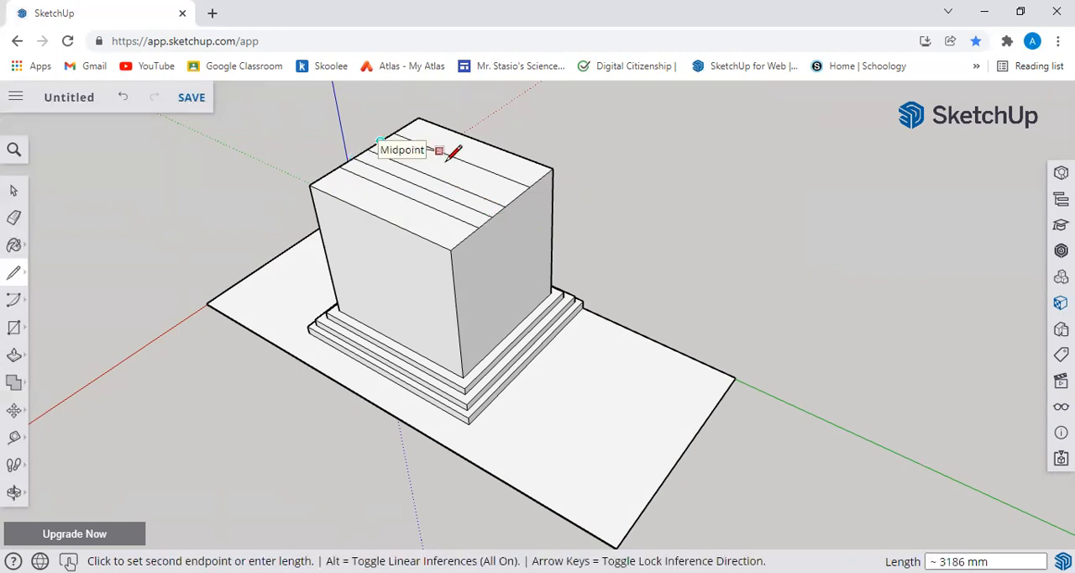
left_click(514, 184)
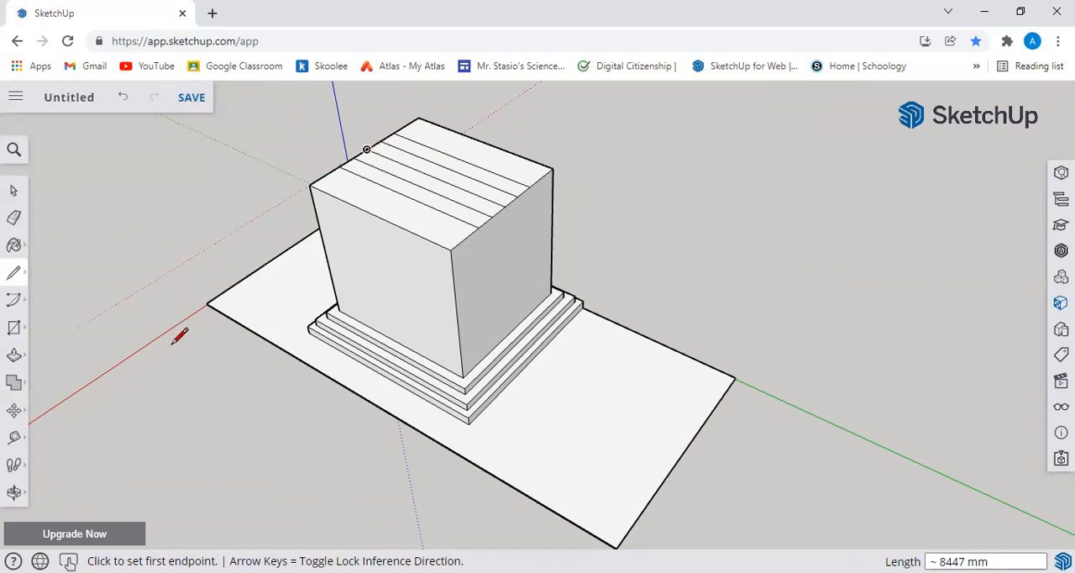
Split the outermost front and back strips of the top face in half with parallel midpoint lines
left_click(324, 175)
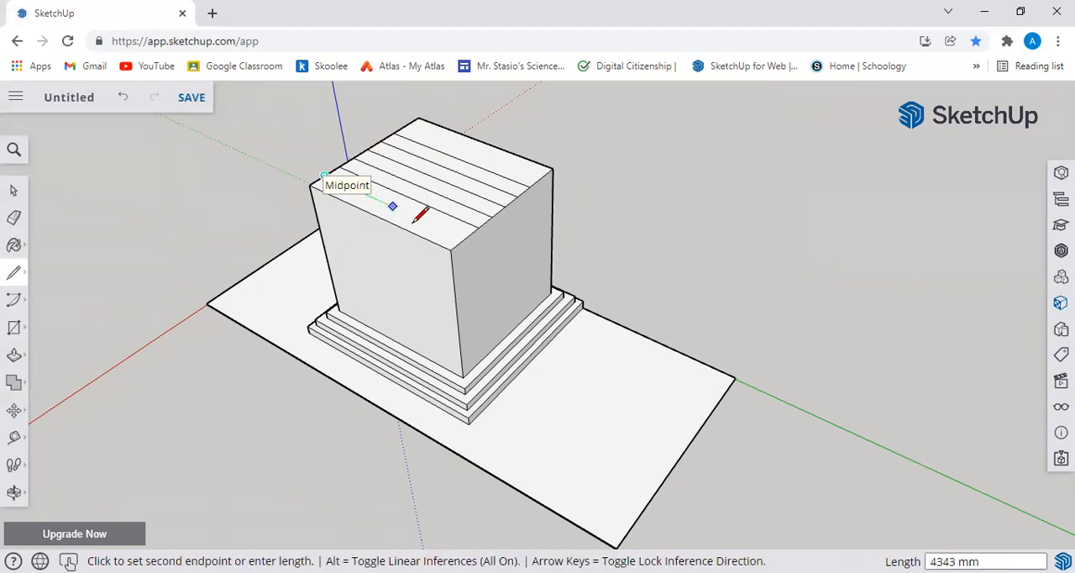
left_click(463, 234)
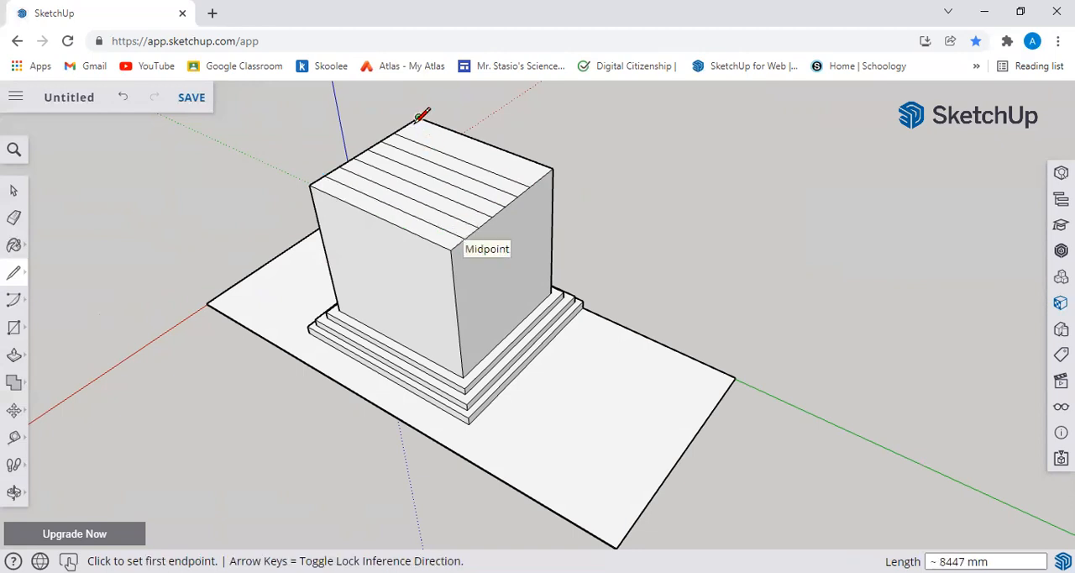
left_click(407, 125)
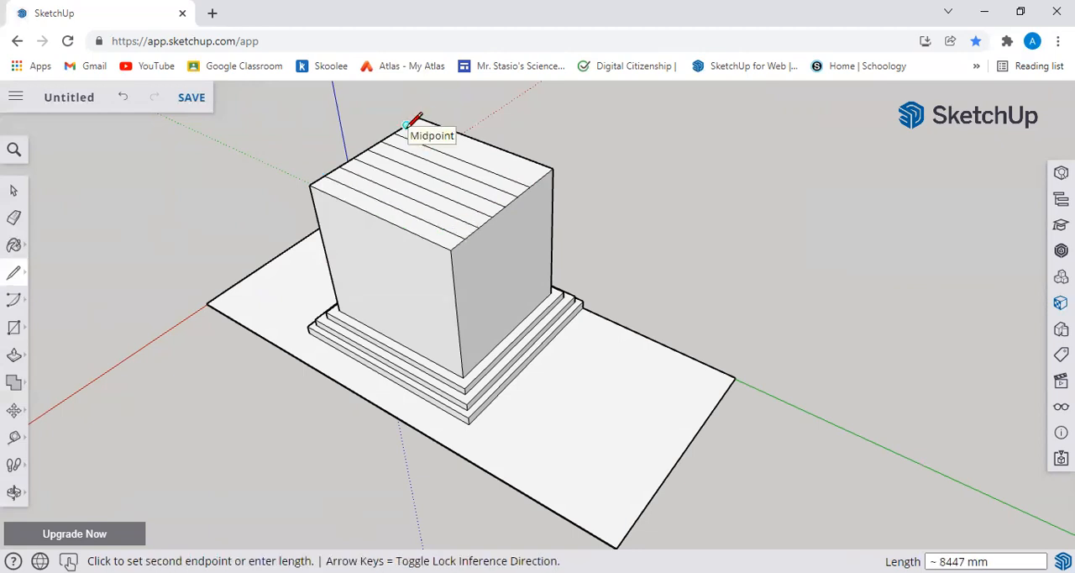
left_click(542, 174)
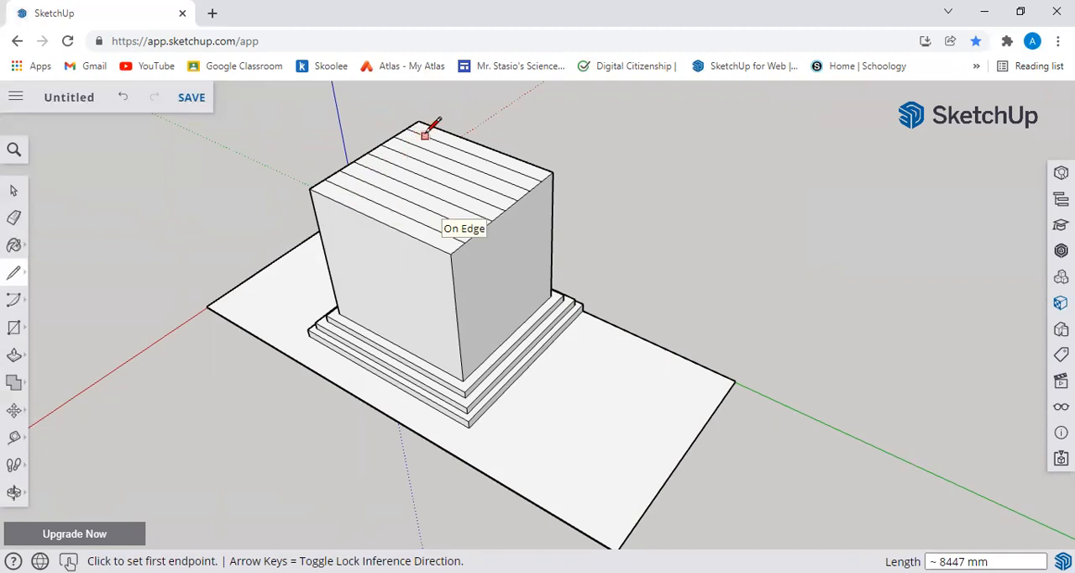
Erase the centre line of the parallel strip lines on the block's top face
left_click(15, 217)
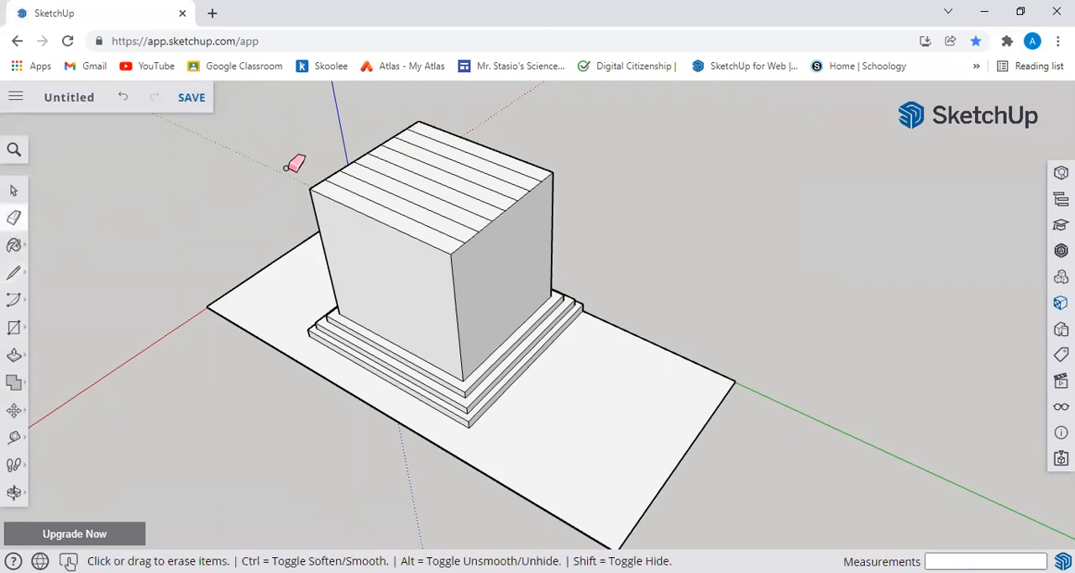
left_click(380, 157)
middle_click_drag(676, 261, 684, 227)
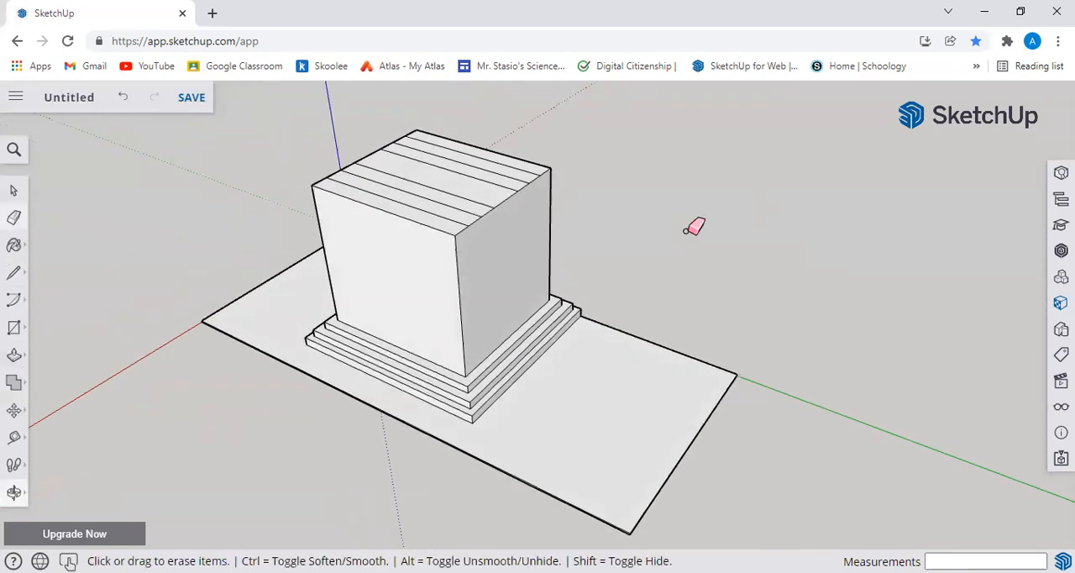
Draw a perpendicular line across the strips between the midpoints of the top face's front and back edges
left_click(14, 272)
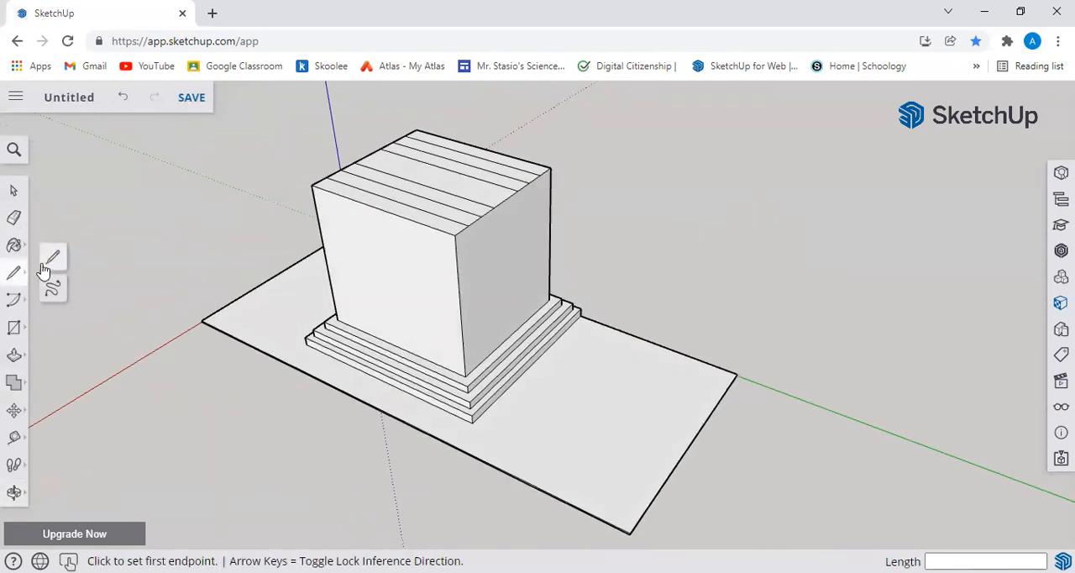
left_click(379, 207)
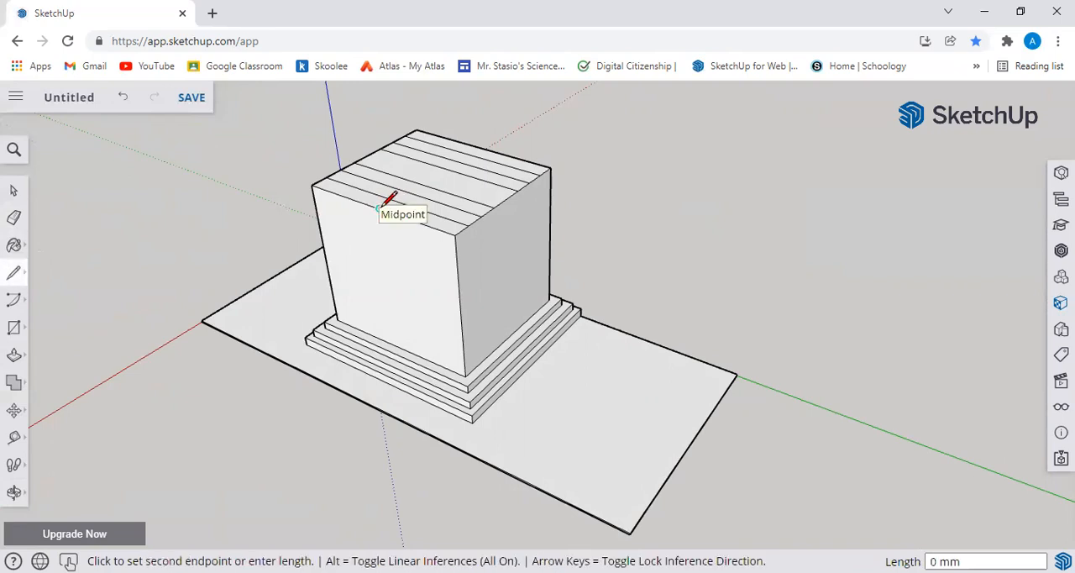
left_click(480, 148)
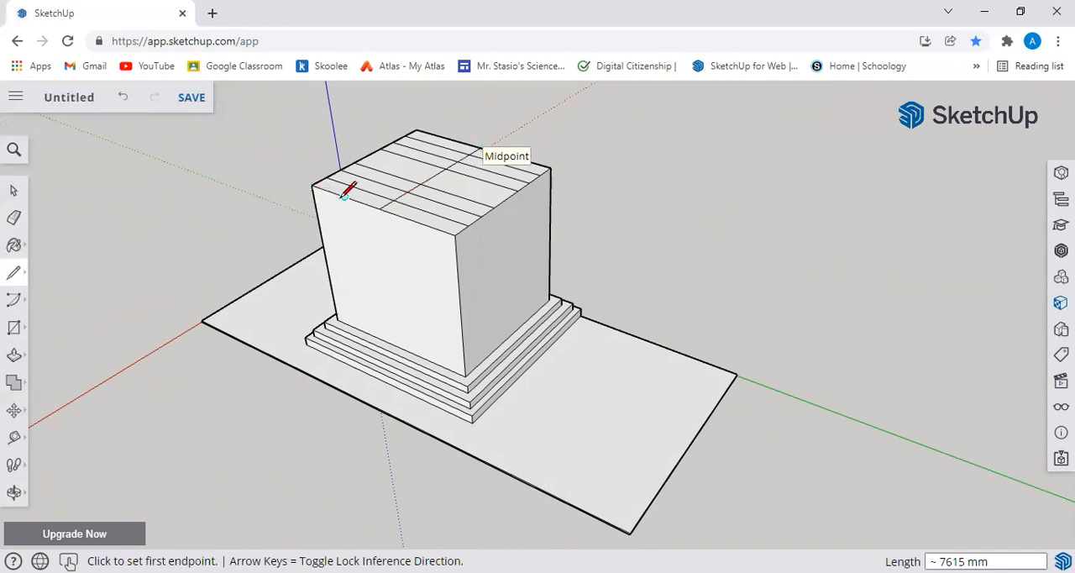
Draw two lines across the top face, parallel to the perpendicular centre line, through the midpoints of each half of its front and back edges
left_click(344, 195)
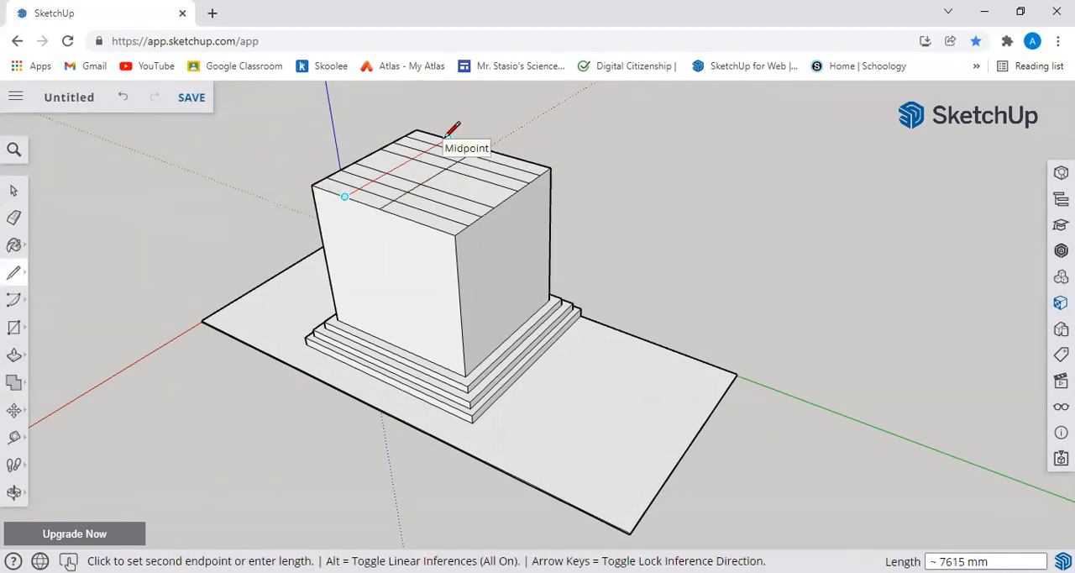
left_click(450, 135)
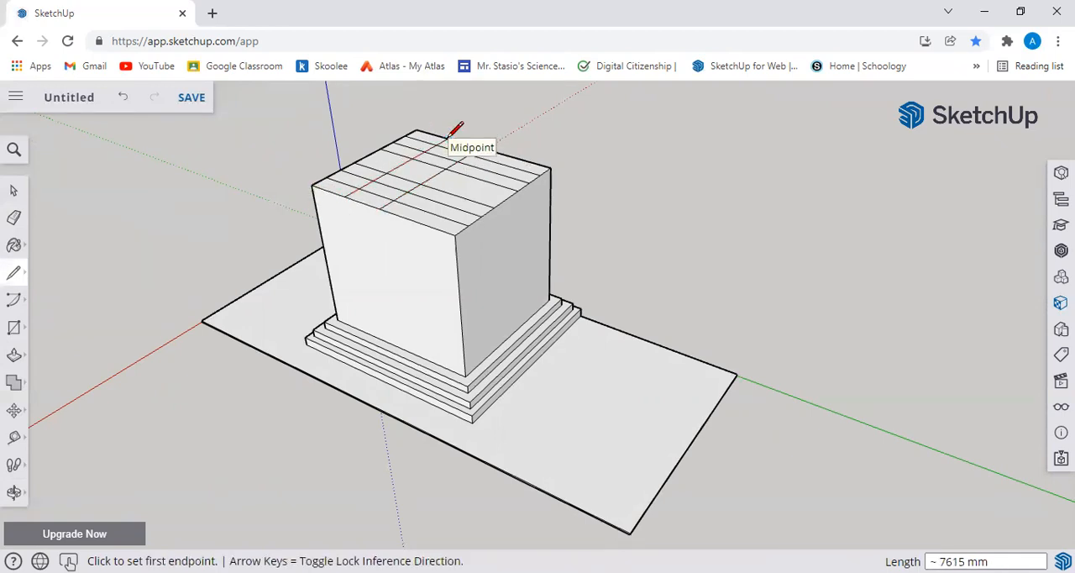
left_click(416, 220)
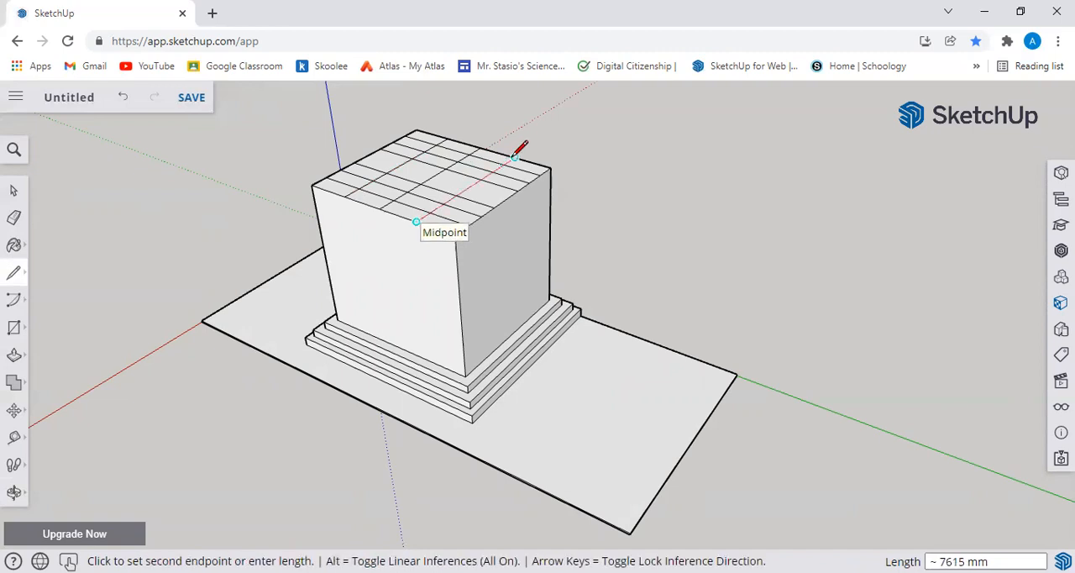
left_click(514, 157)
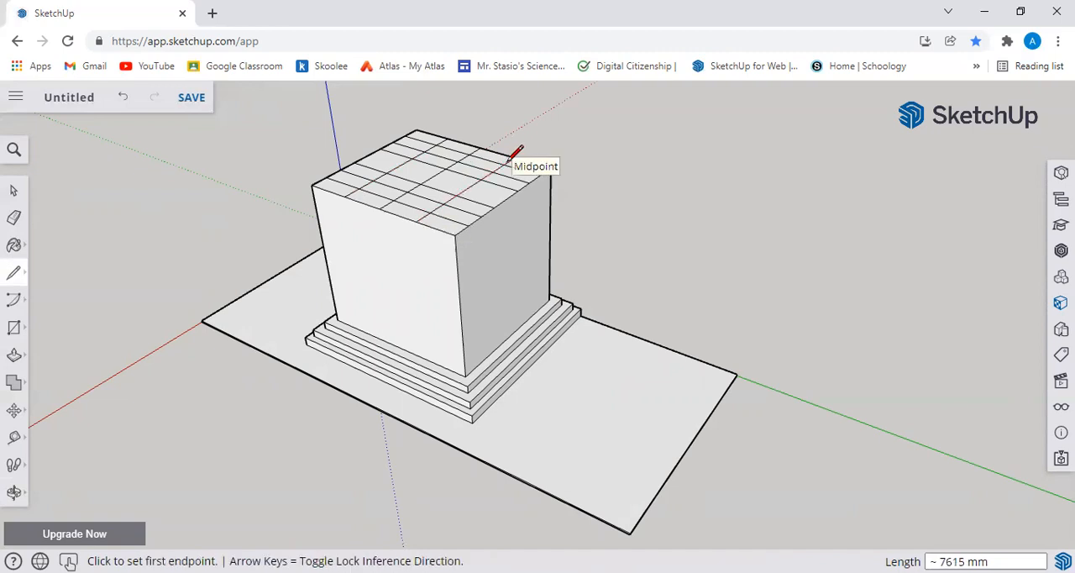
Split the four perpendicular strips of the top face in half with parallel lines between their front and back edge midpoints
left_click(338, 190)
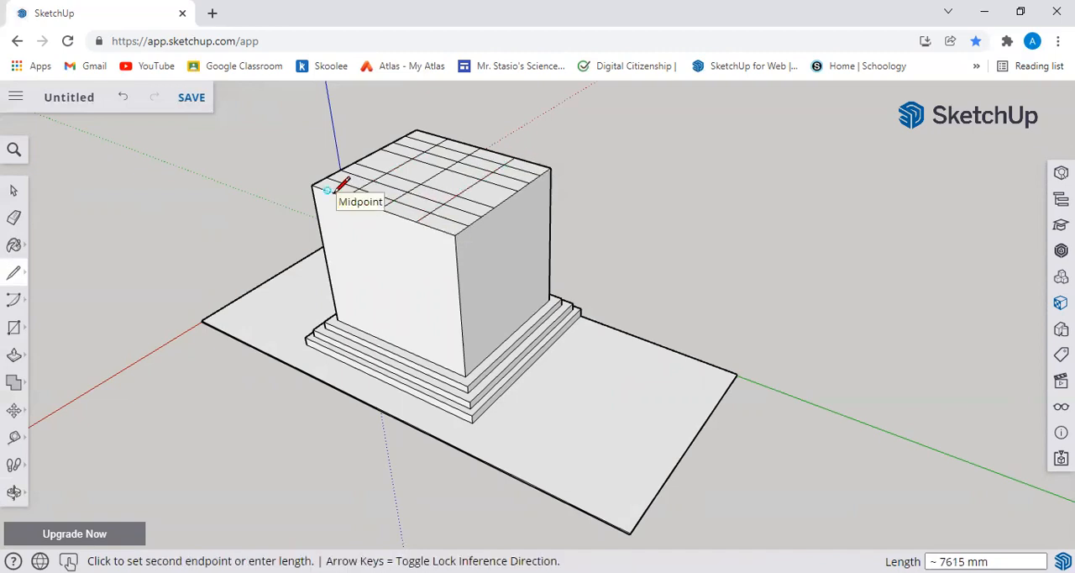
left_click(436, 129)
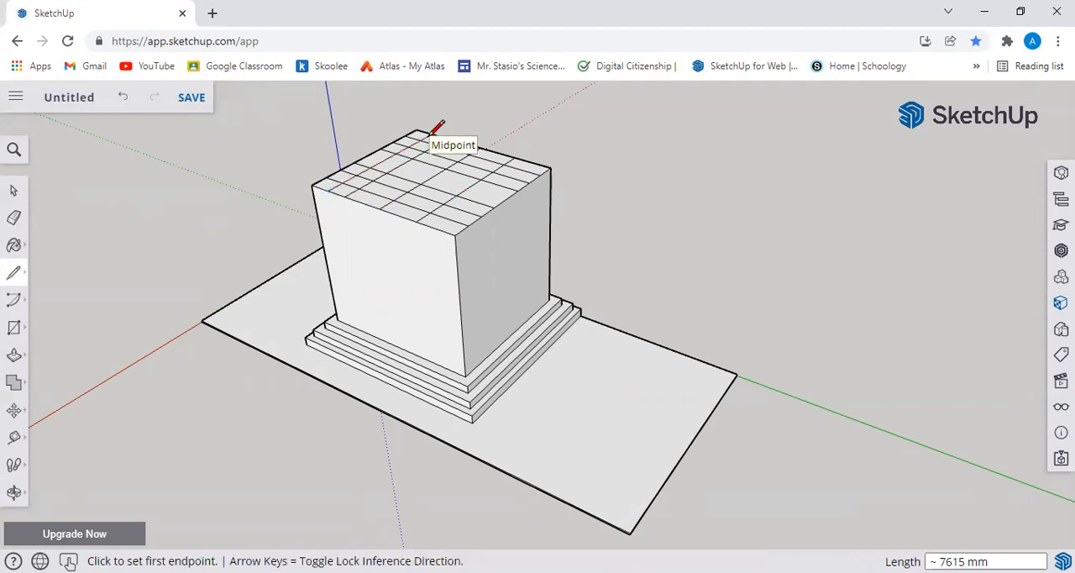
left_click(361, 202)
left_click(461, 143)
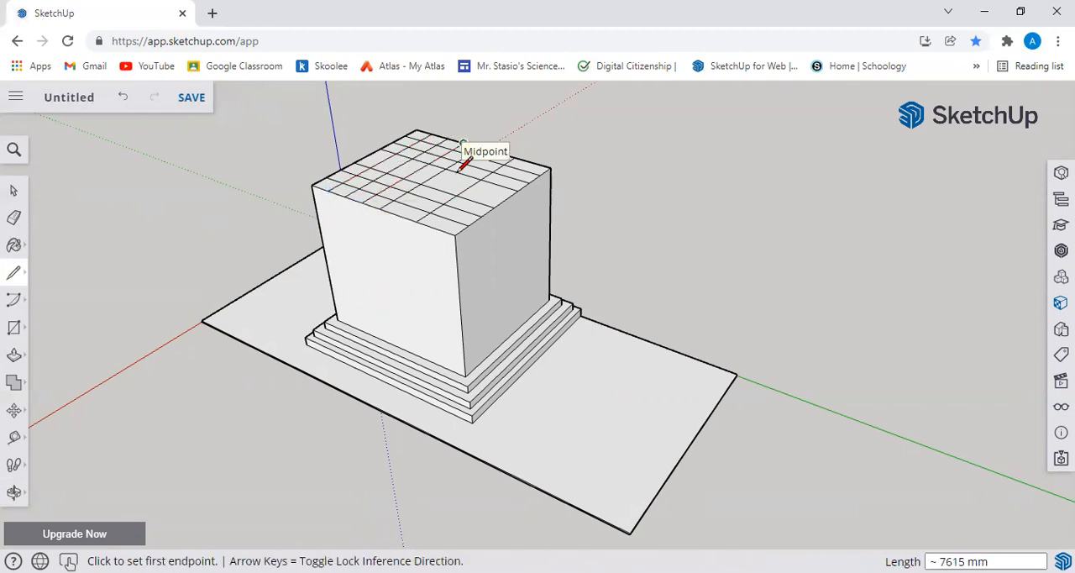
left_click(435, 227)
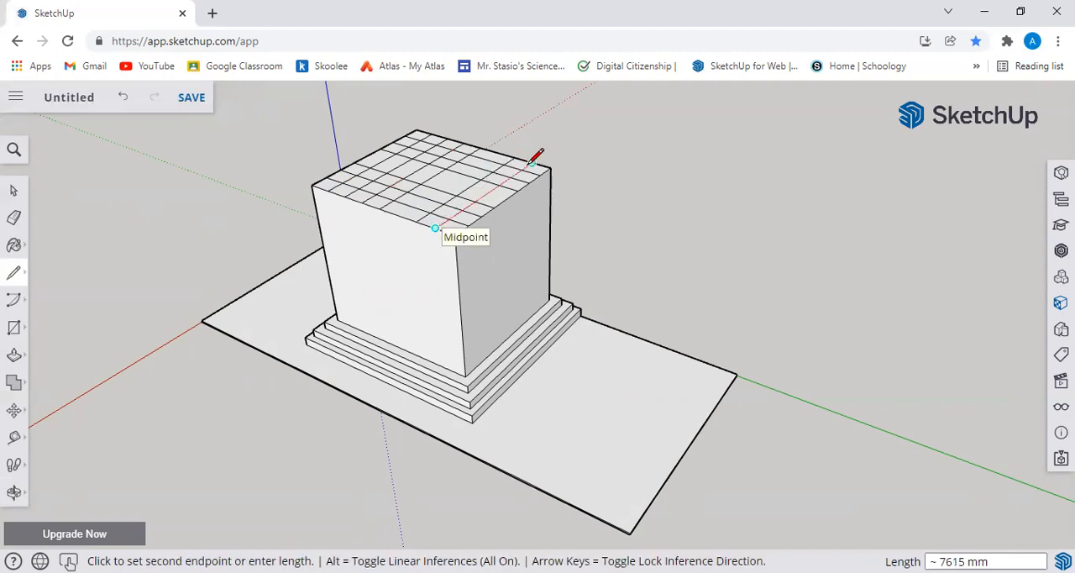
left_click(531, 160)
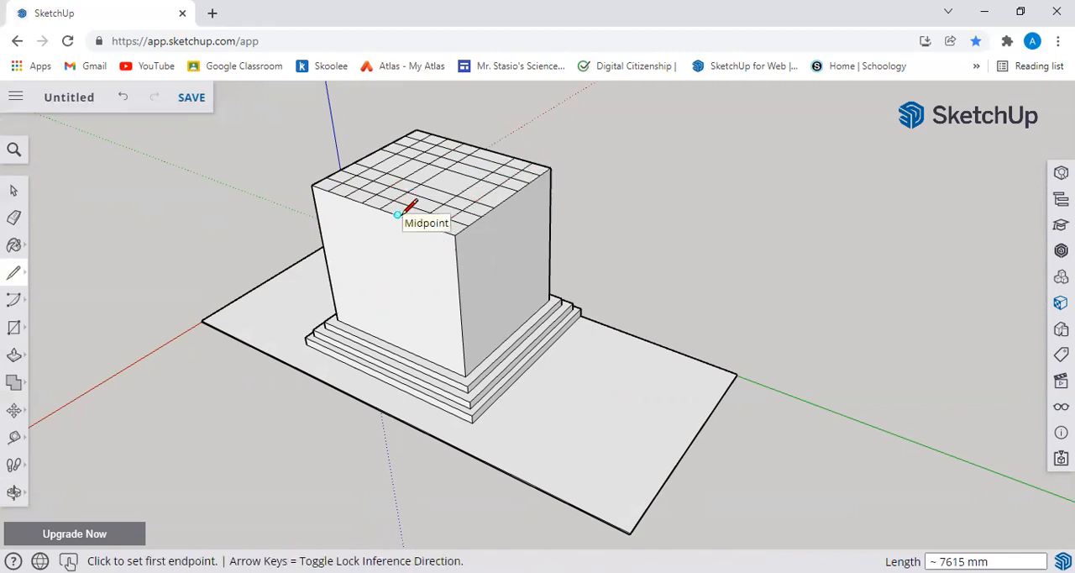
left_click(397, 214)
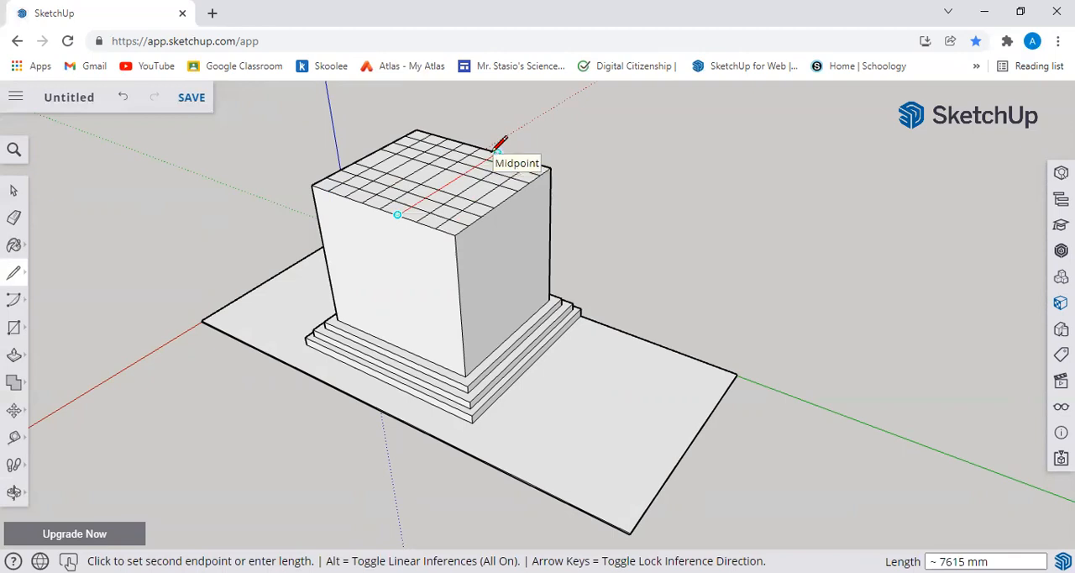
left_click(497, 150)
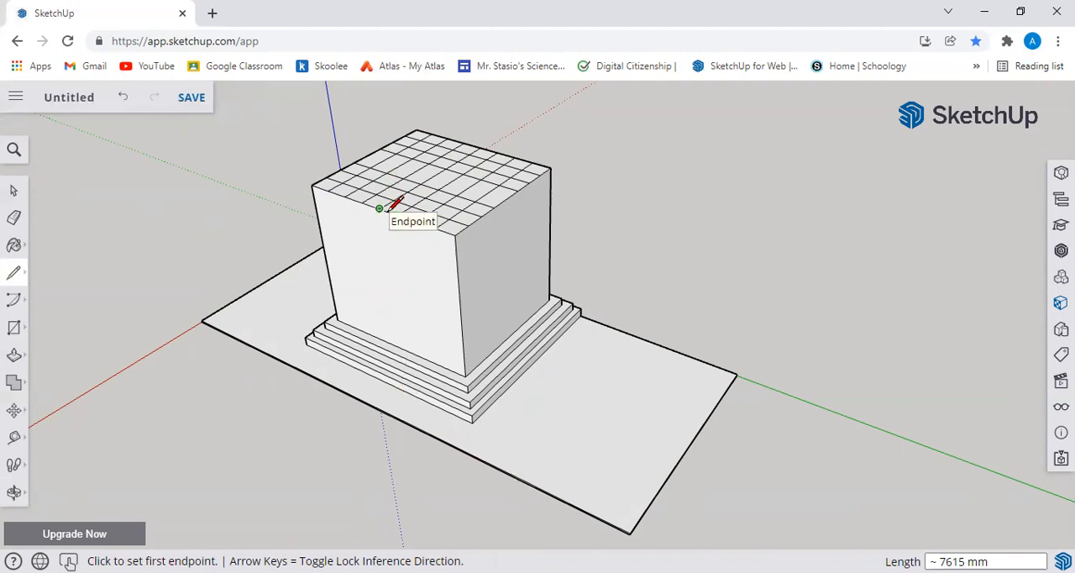
left_click(134, 367)
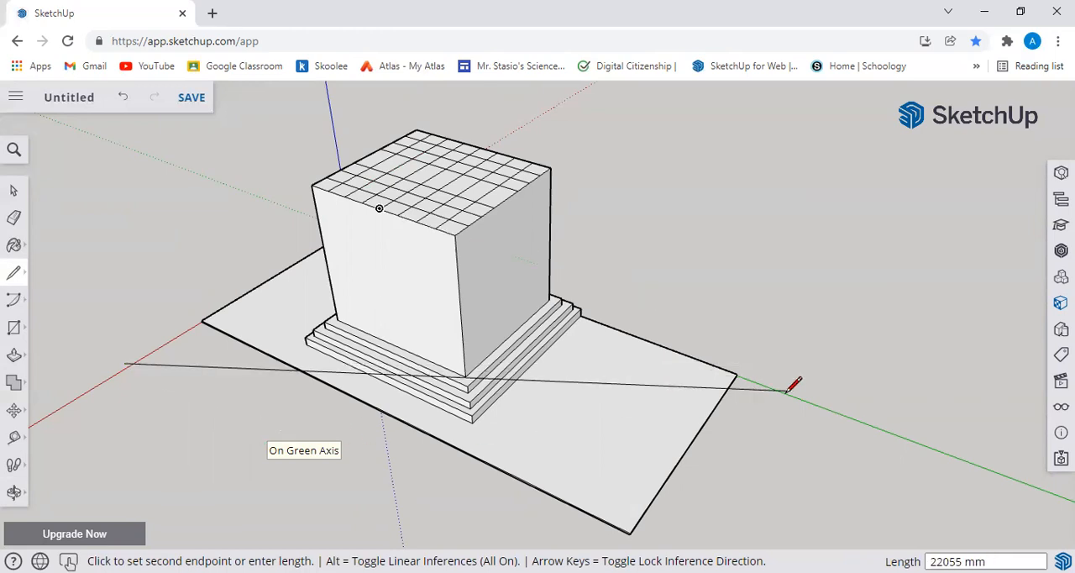
key("Escape")
left_click(143, 451)
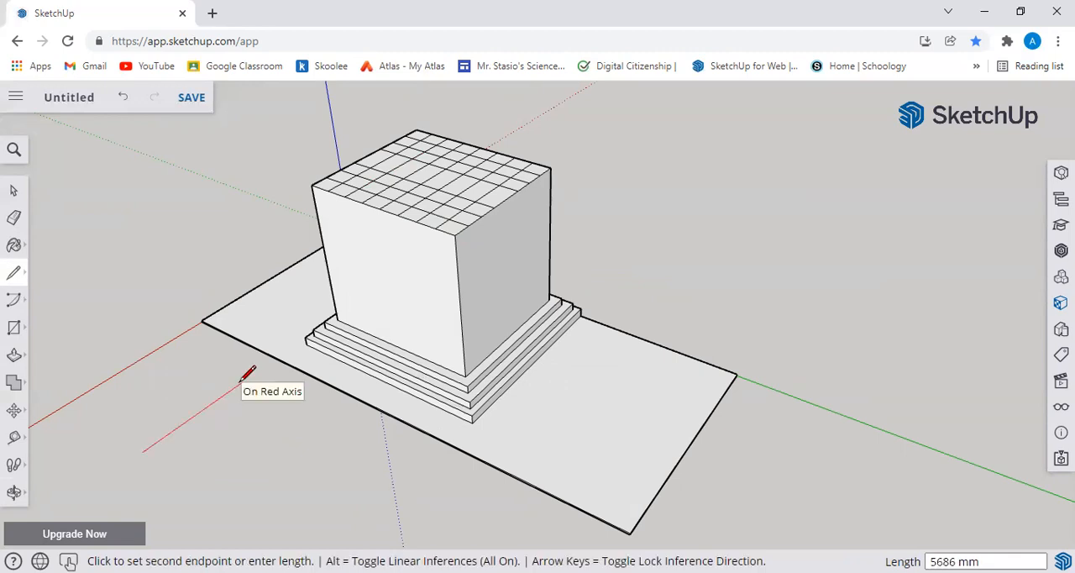
key("Escape")
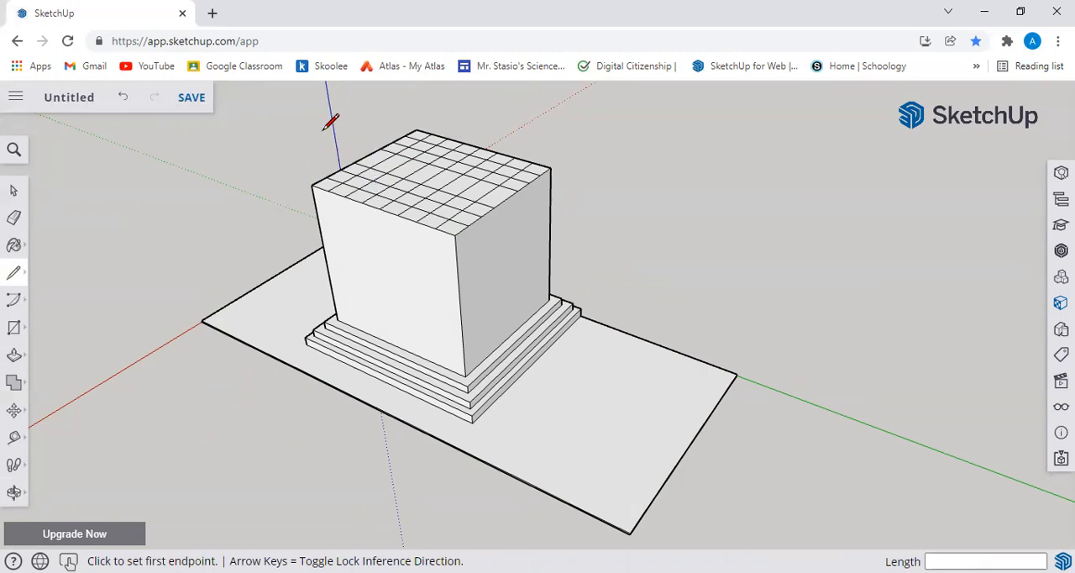
mouse_move(223, 388)
middle_mouse_down()
mouse_move(271, 329)
mouse_move(389, 227)
middle_mouse_up()
left_click(176, 461)
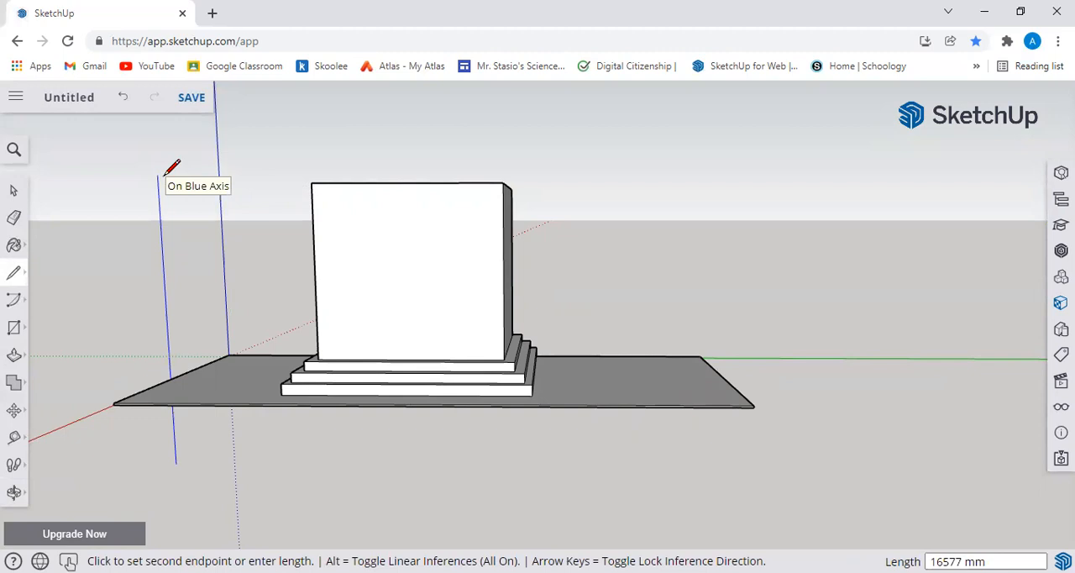
key("Escape")
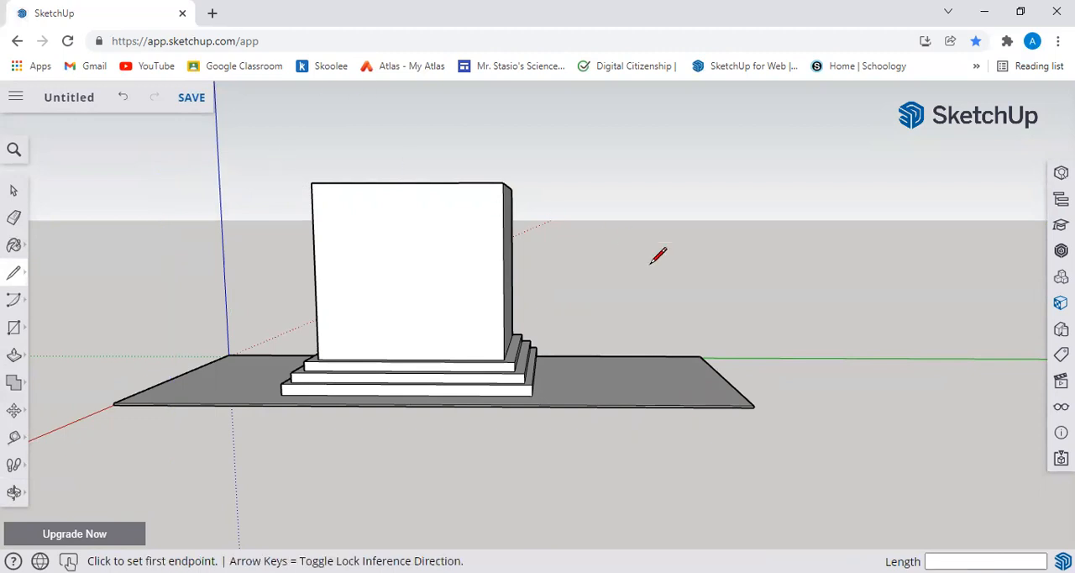
Erase the perpendicular centre line running between the top face's front and back edges
key("o")
mouse_move(725, 295)
left_mouse_down()
mouse_move(348, 496)
mouse_move(495, 384)
mouse_move(689, 456)
mouse_move(670, 465)
left_mouse_up()
key("l")
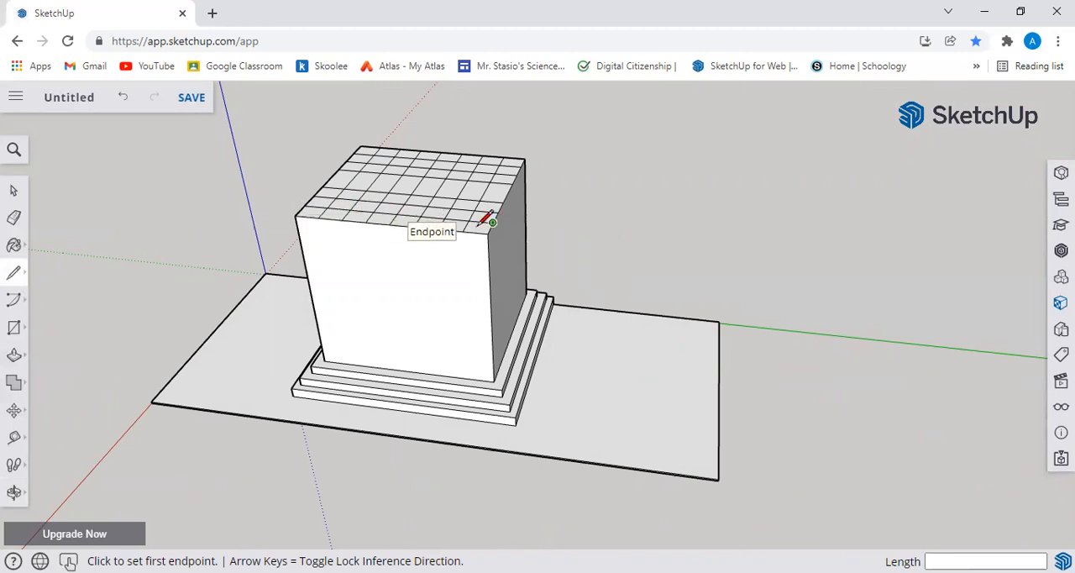
left_click(15, 218)
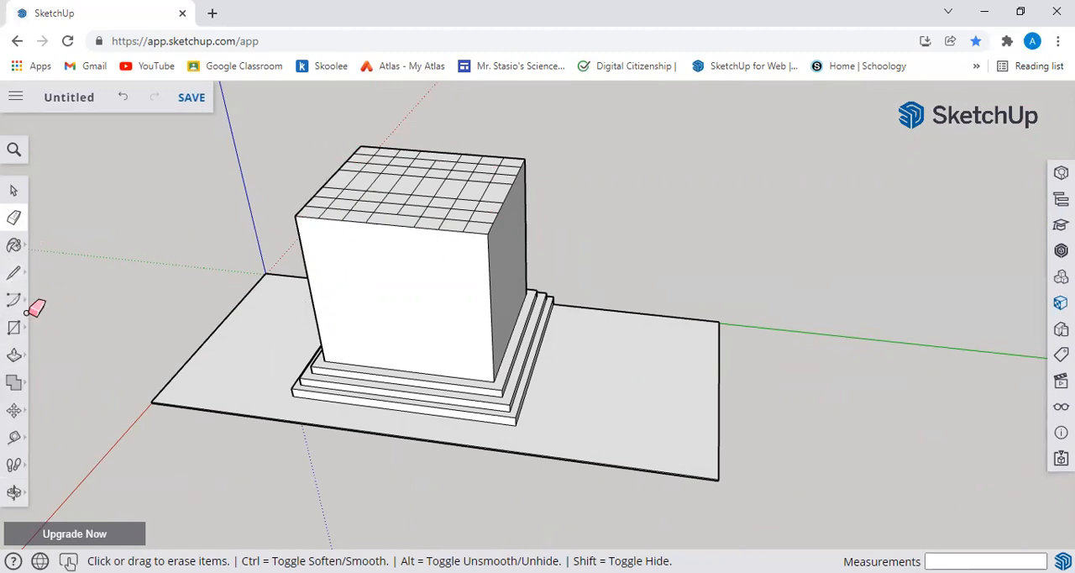
Push/Pull a front corner square of the top grid up about 1026 mm and raise the diagonally opposite corner square to the same height
left_click(13, 355)
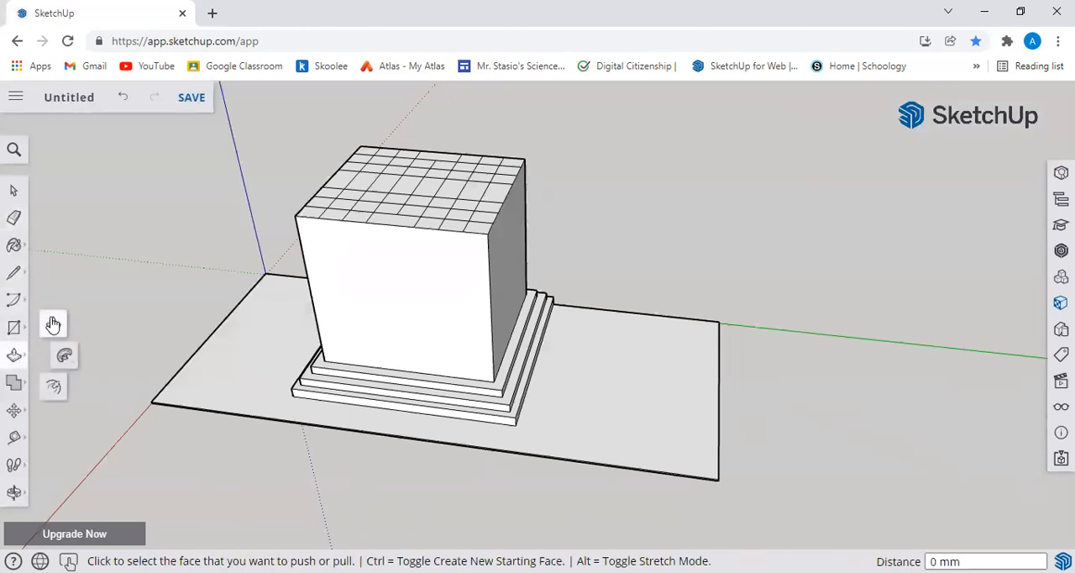
left_click(308, 220)
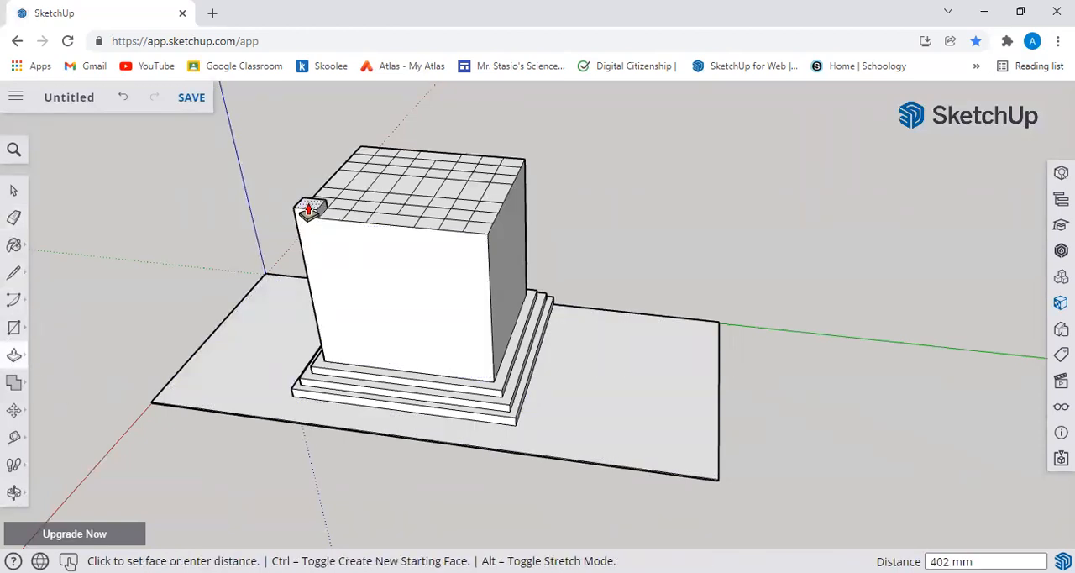
left_click(308, 198)
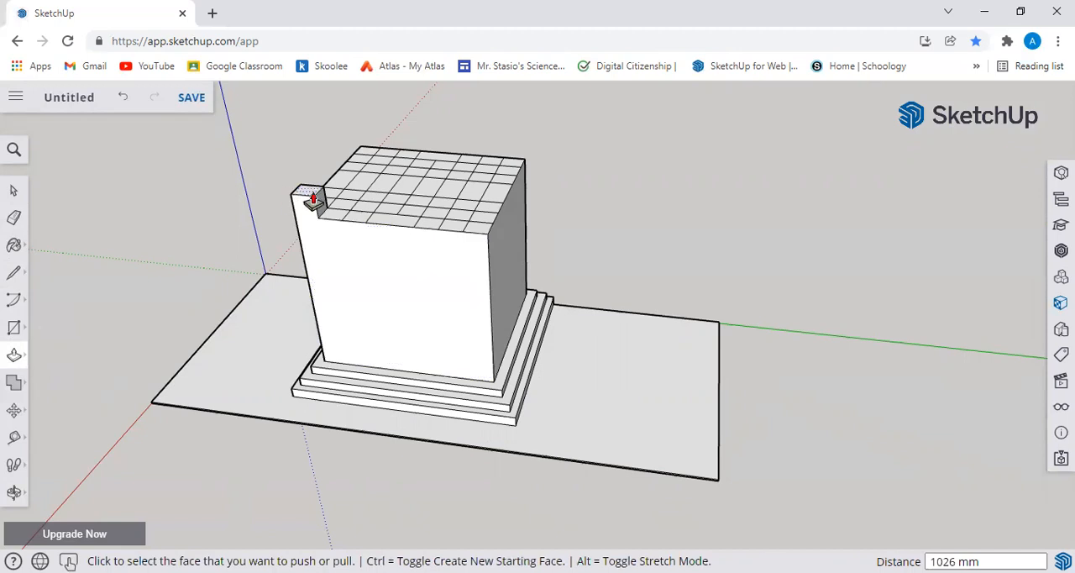
left_click(511, 168)
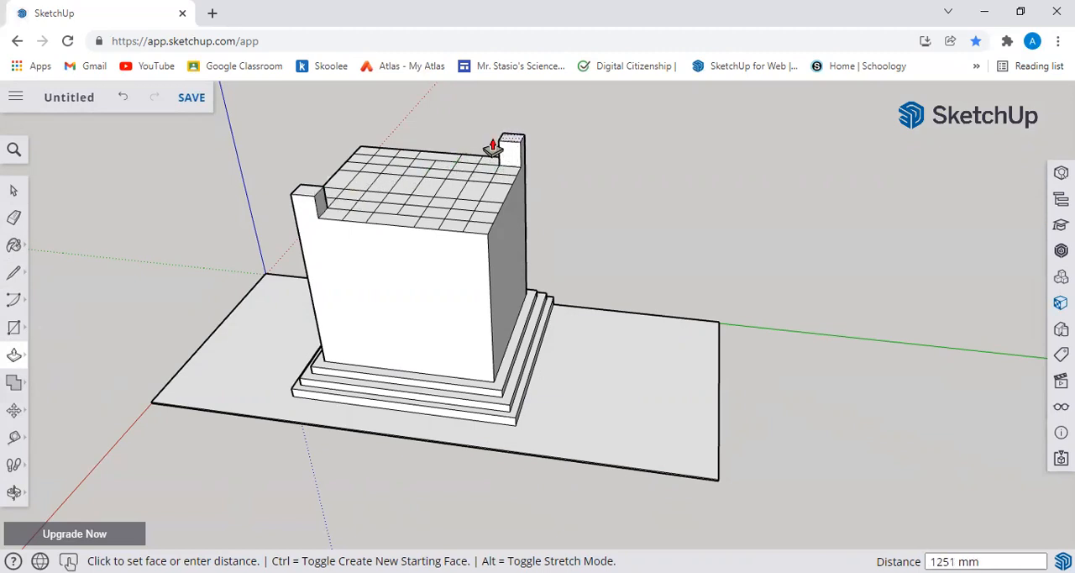
left_click(306, 196)
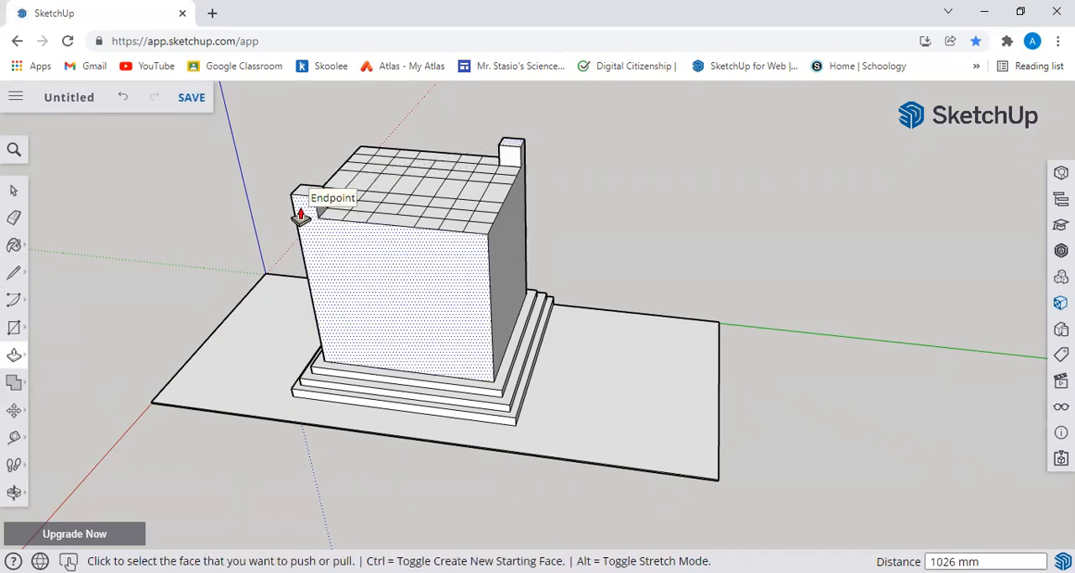
Raise the remaining two corner squares of the top grid to the height of the existing corner posts
key("o")
left_click_drag(492, 252, 653, 288)
key("p")
left_click(344, 167)
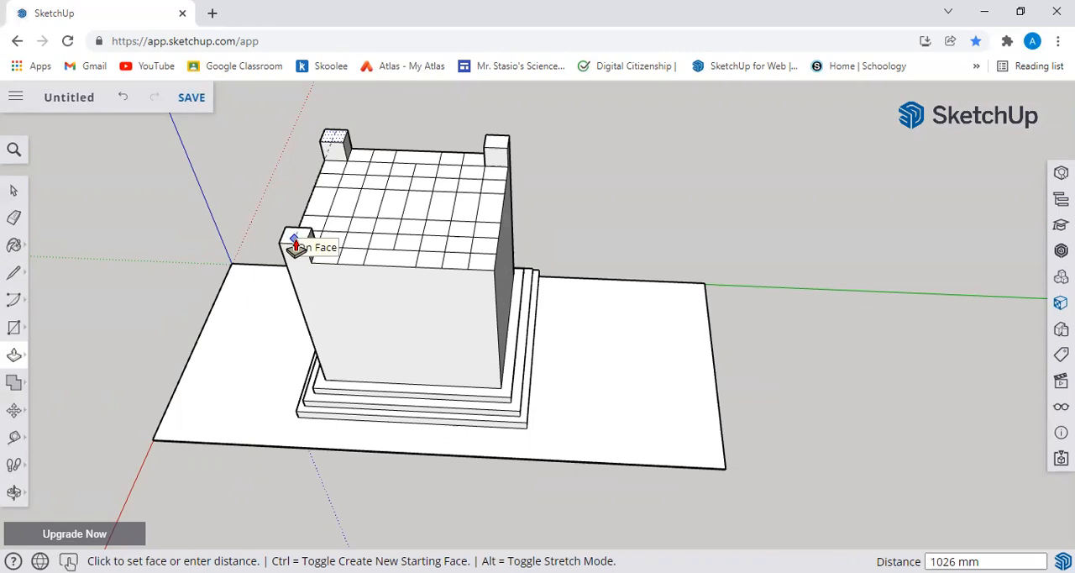
left_click(295, 243)
left_click(478, 269)
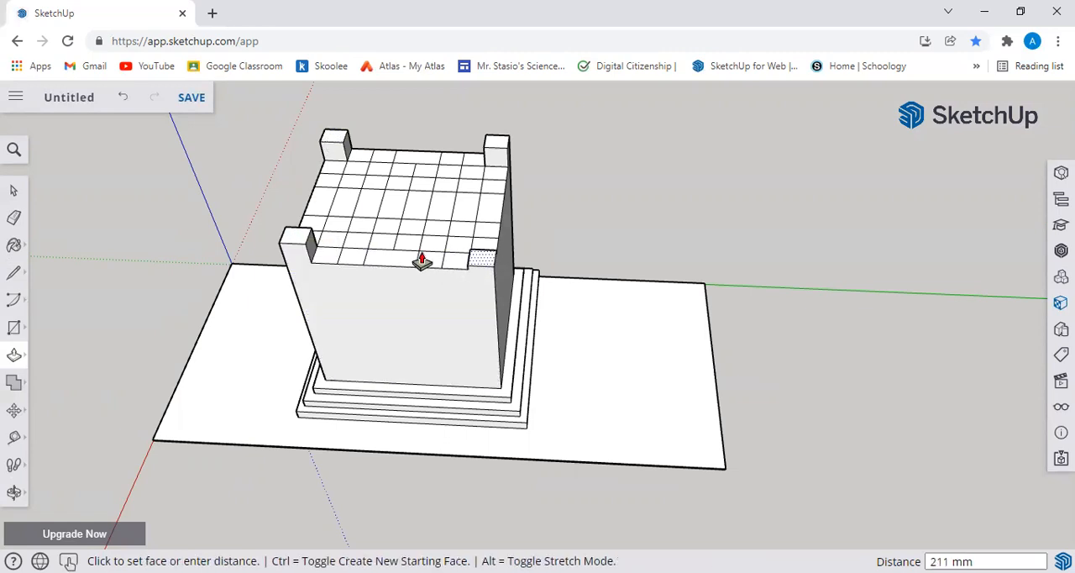
left_click(299, 242)
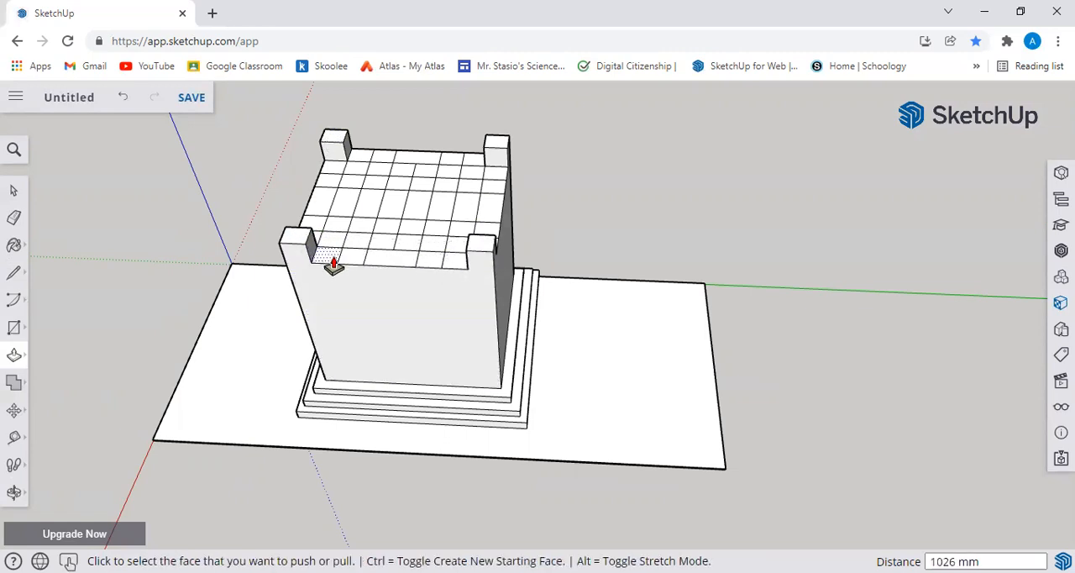
Raise the two squares flanking the wide middle cell on the front edge to the corner post height
left_click(348, 268)
left_click(302, 247)
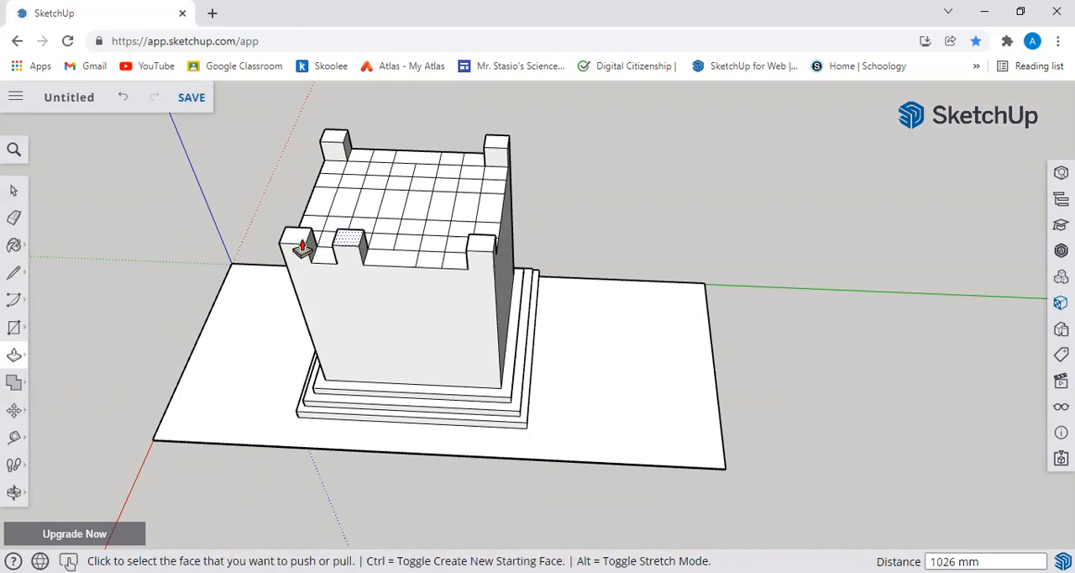
left_click(427, 262)
left_click(477, 247)
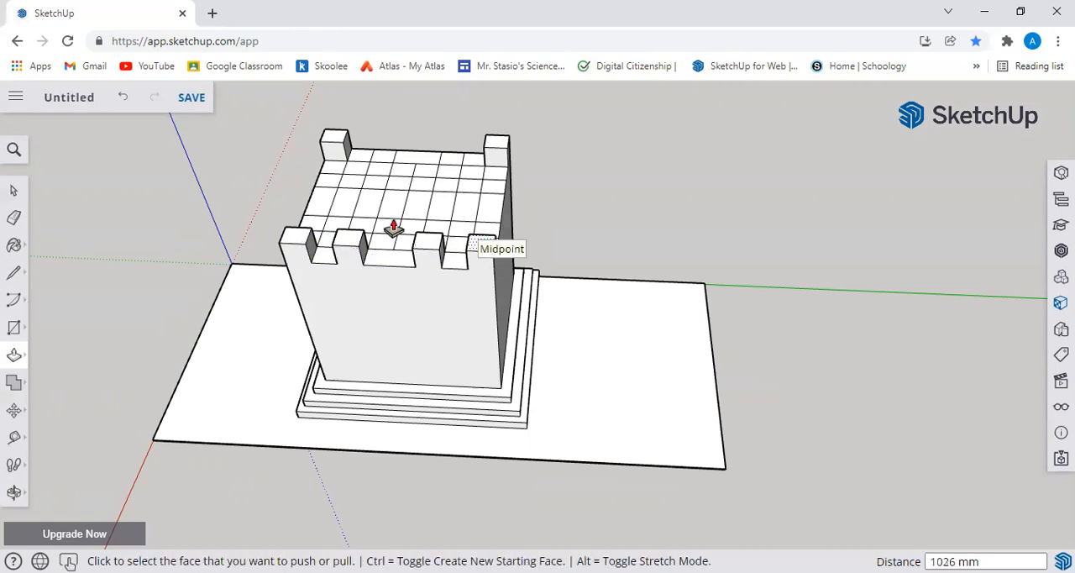
Raise the rear intermediate square of one side edge and both squares flanking the back edge's middle cell to the corner post height
left_click(320, 183)
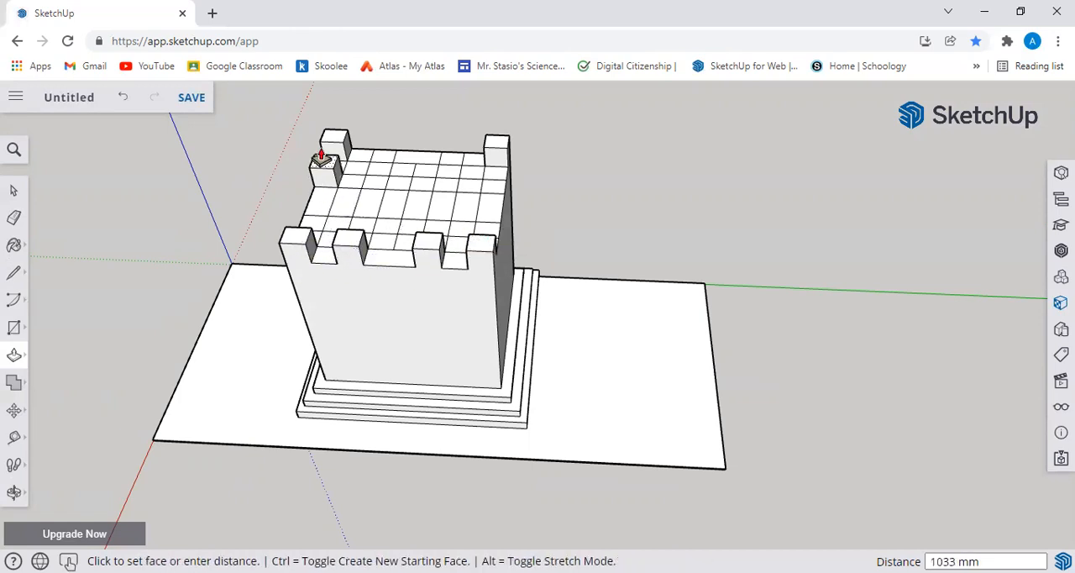
left_click(494, 148)
left_click(368, 151)
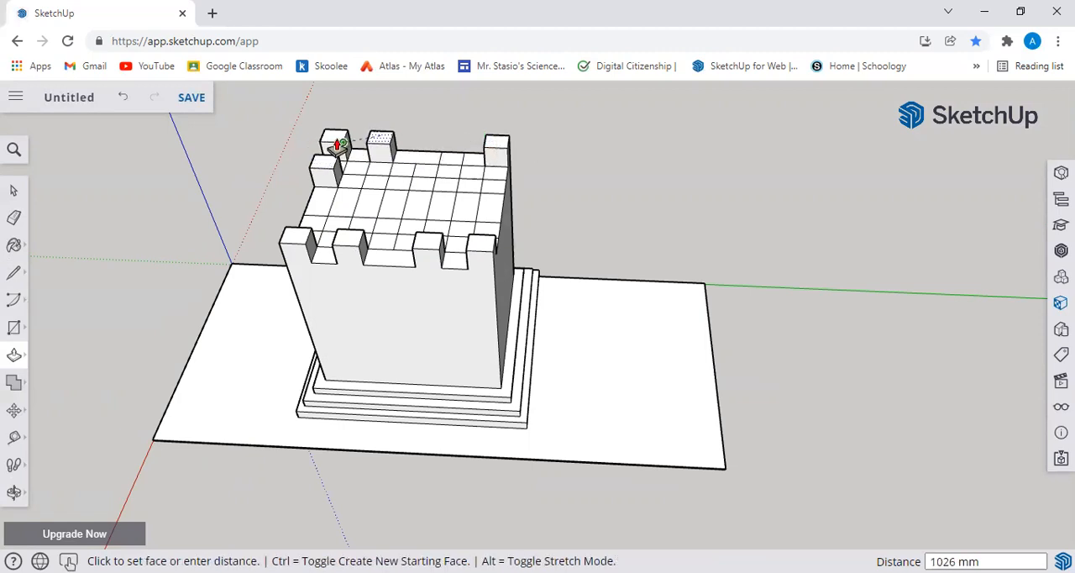
left_click(342, 143)
left_click(450, 167)
left_click(485, 155)
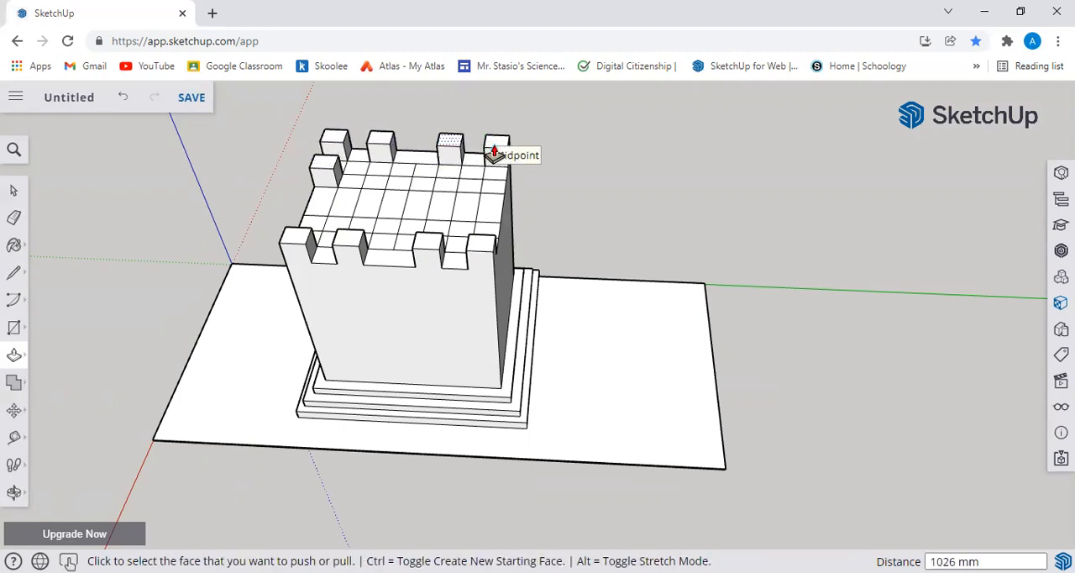
Raise the last three intermediate squares on the two side edges to the corner post height, finishing the battlements
left_click(489, 197)
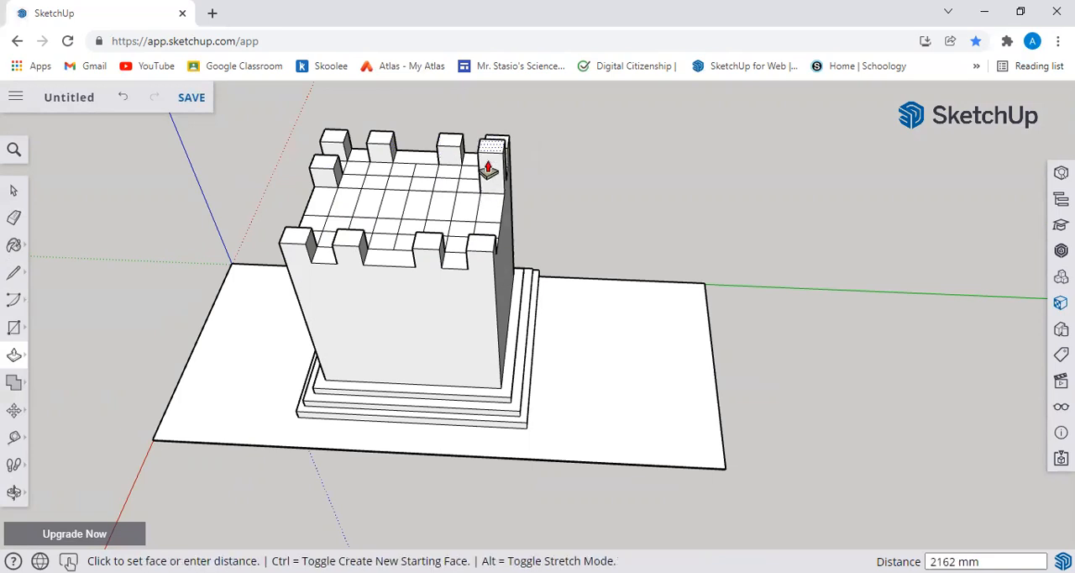
left_click(477, 249)
middle_click_drag(636, 252, 499, 211)
left_click(525, 216)
left_click(493, 210)
middle_click_drag(263, 280, 331, 419)
left_click(399, 257)
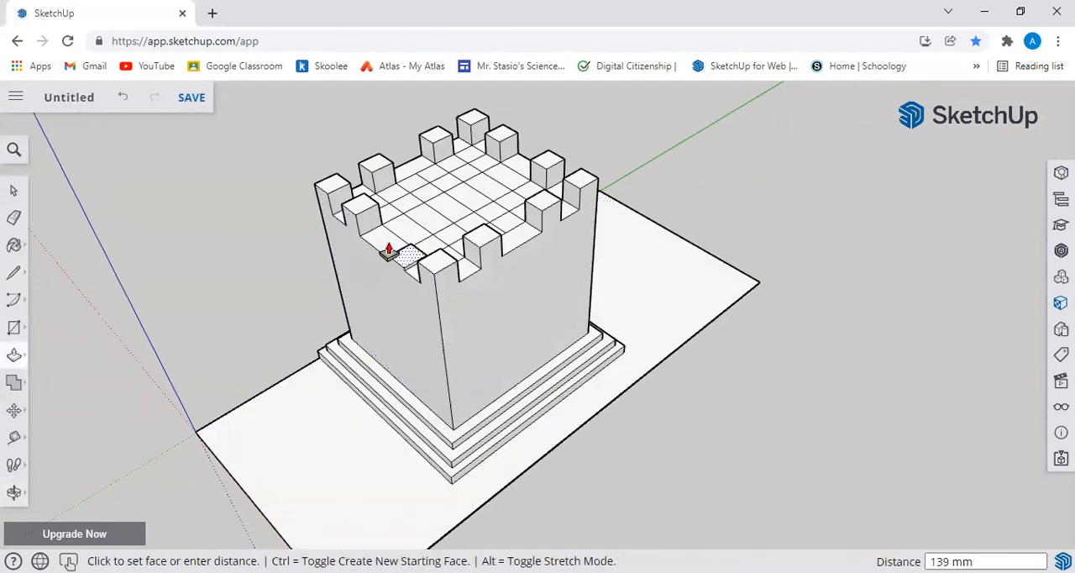
left_click(434, 264)
Erase the grid lines across the middle of the tower's top face with the Eraser
middle_click_drag(694, 384, 236, 395)
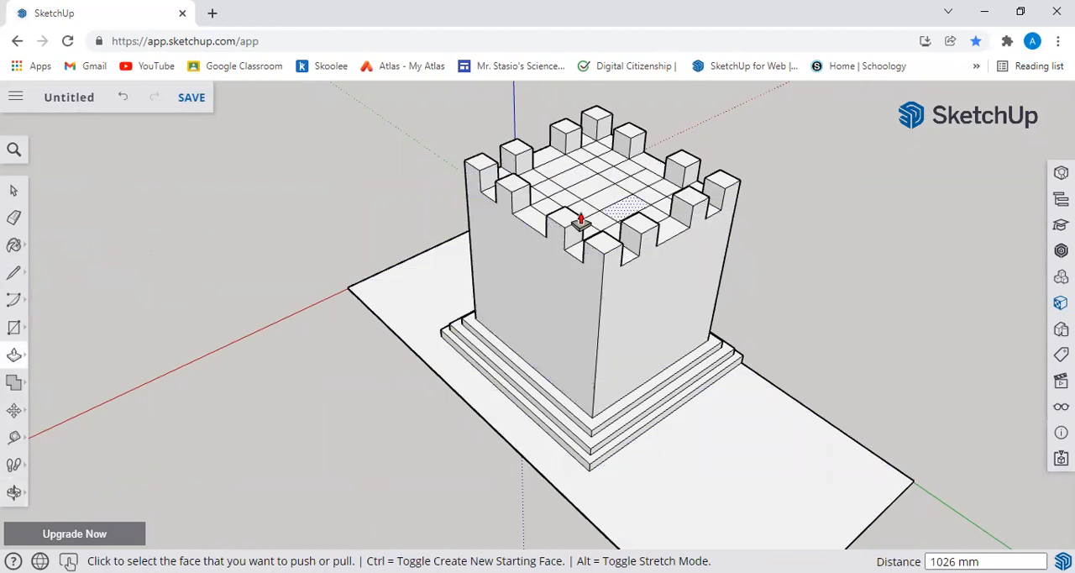
left_click(14, 218)
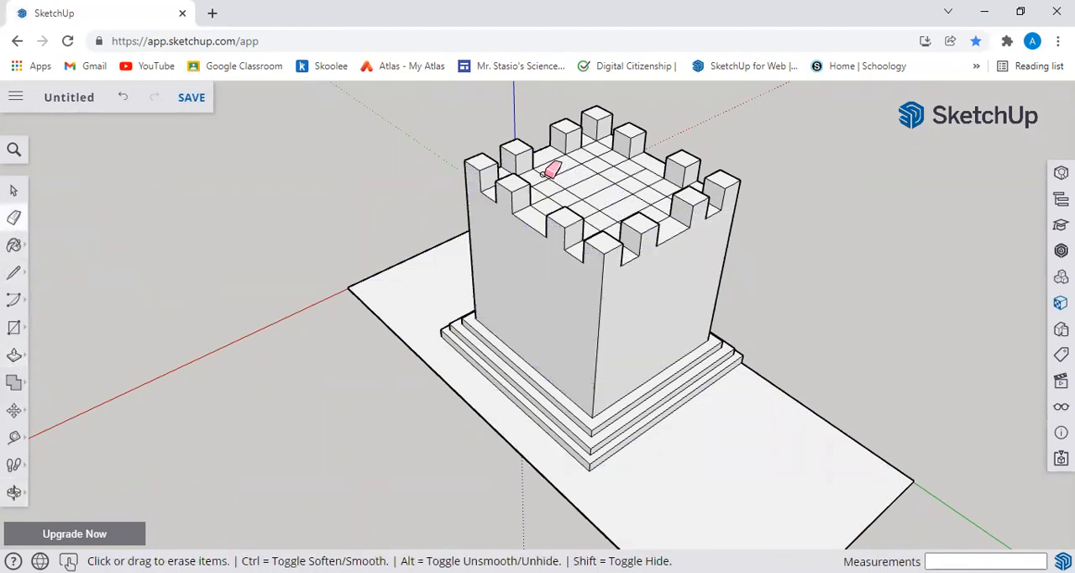
mouse_move(543, 163)
left_mouse_down()
mouse_move(632, 200)
mouse_move(584, 165)
mouse_move(594, 166)
left_mouse_up()
mouse_move(613, 201)
middle_mouse_down()
mouse_move(627, 211)
mouse_move(454, 244)
middle_mouse_up()
left_click_drag(591, 208, 569, 225)
mouse_move(562, 179)
left_mouse_down()
mouse_move(569, 192)
mouse_move(601, 194)
left_mouse_up()
mouse_move(611, 245)
left_mouse_down()
mouse_move(599, 226)
mouse_move(571, 235)
mouse_move(596, 262)
mouse_move(626, 254)
mouse_move(602, 243)
left_mouse_up()
Erase the remaining grid lines around the border of the tower's top face, between and behind the battlements
middle_click_drag(956, 261, 840, 292)
key("e")
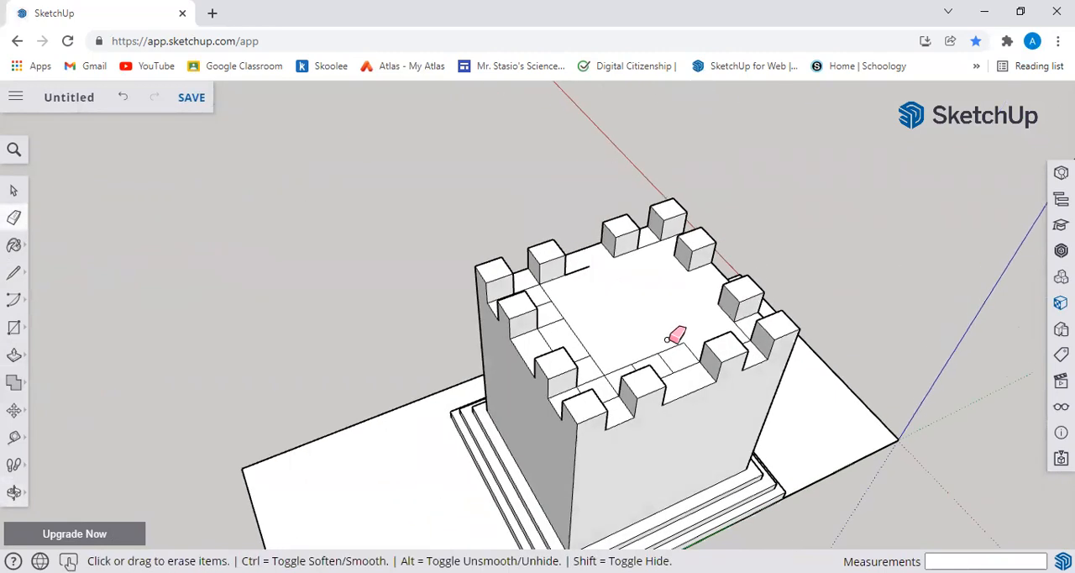
left_click_drag(677, 373, 639, 346)
mouse_move(611, 402)
left_mouse_down()
mouse_move(541, 284)
mouse_move(618, 323)
left_mouse_up()
mouse_move(931, 286)
middle_mouse_down()
mouse_move(631, 292)
mouse_move(580, 369)
middle_mouse_up()
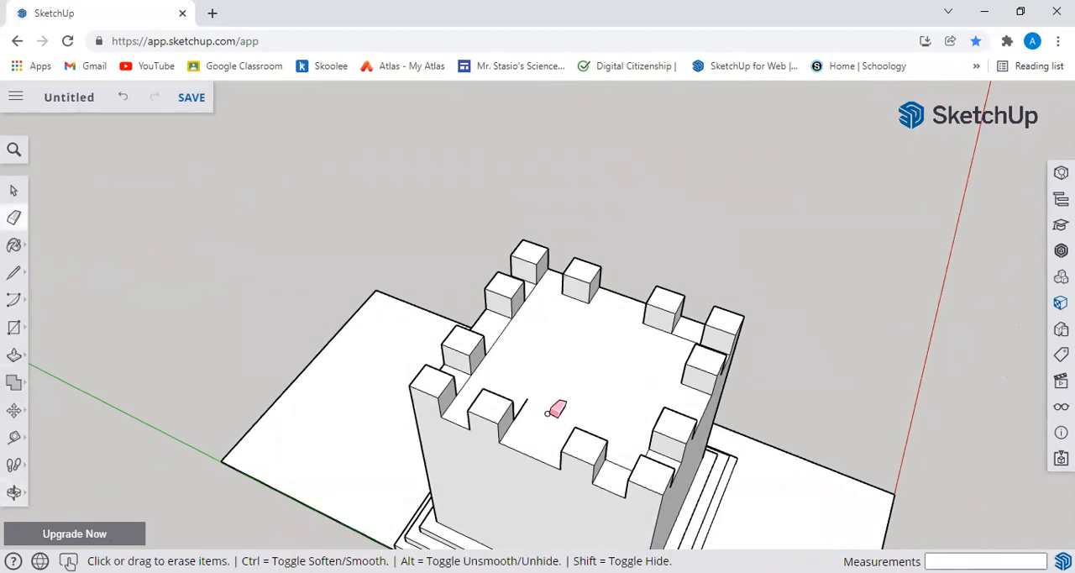
mouse_move(508, 383)
middle_mouse_down()
mouse_move(622, 399)
mouse_move(510, 348)
middle_mouse_up()
mouse_move(510, 394)
middle_mouse_down()
mouse_move(456, 403)
mouse_move(456, 372)
middle_mouse_up()
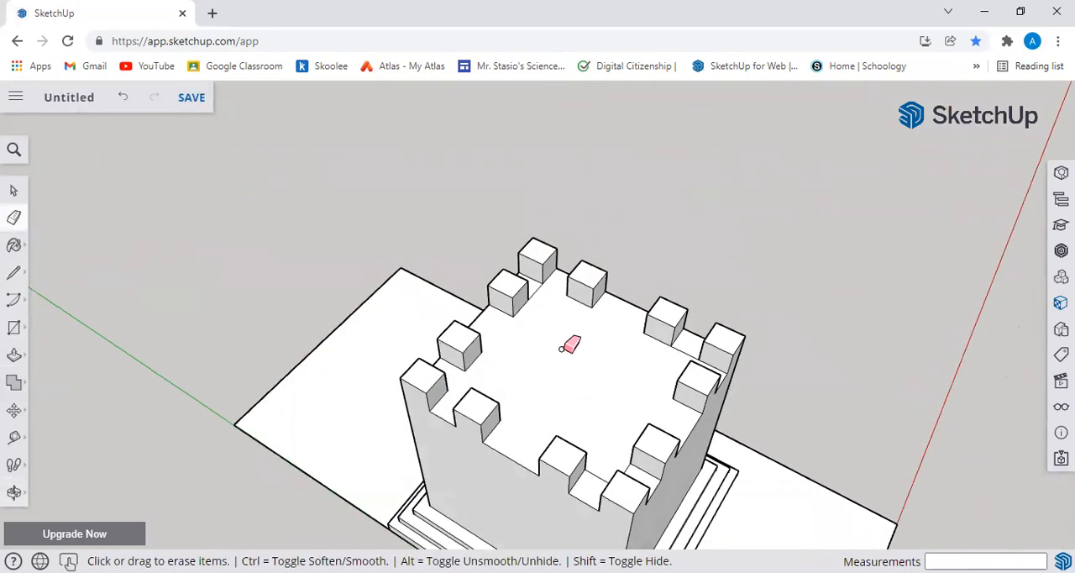
mouse_move(660, 433)
middle_mouse_down()
mouse_move(880, 417)
mouse_move(728, 458)
mouse_move(724, 325)
middle_mouse_up()
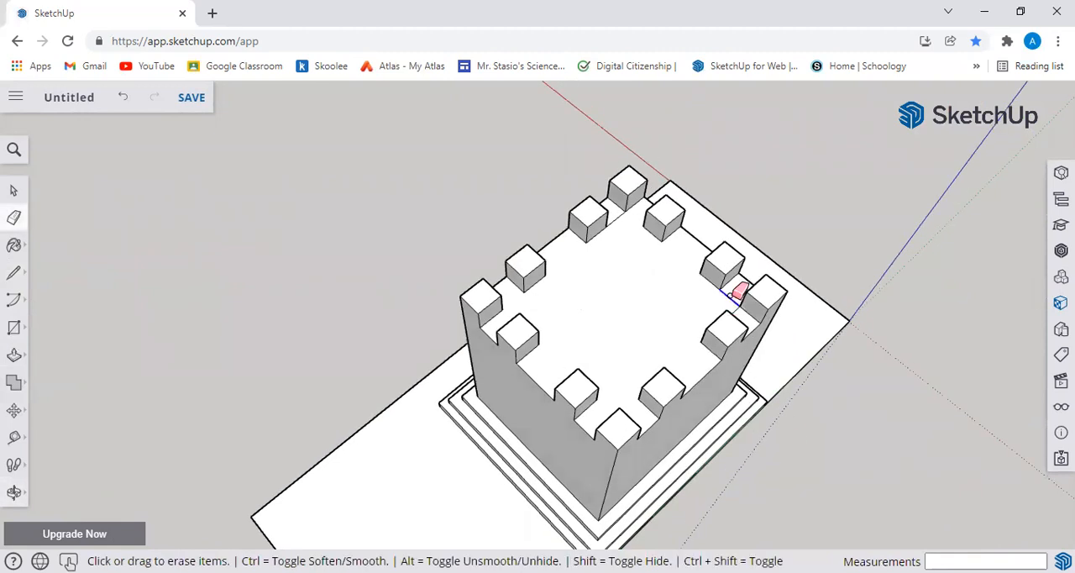
Try to erase the short edge in the notch beside a corner battlement, and undo that erasure
left_click(740, 313)
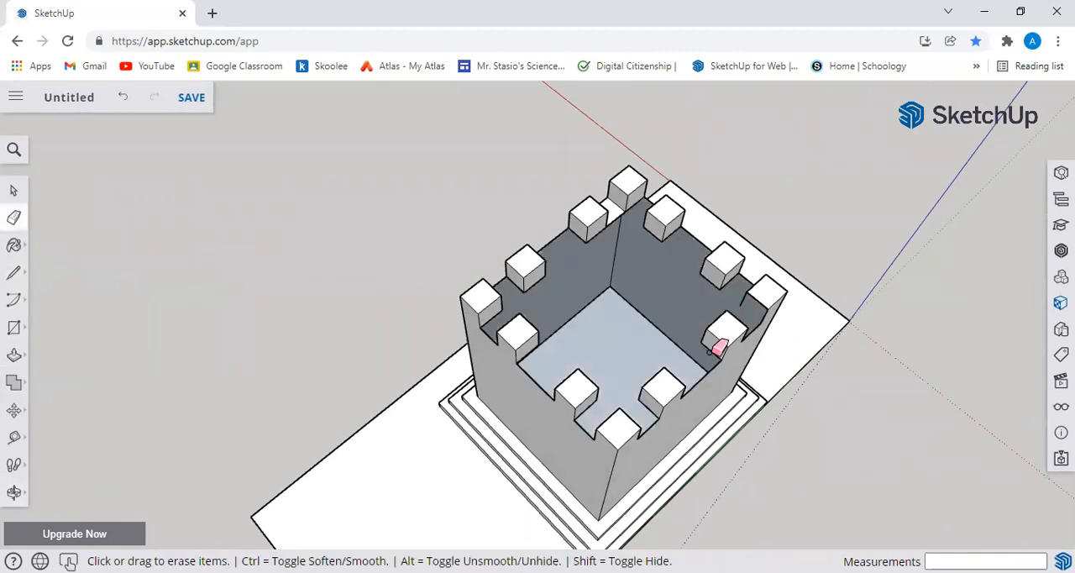
key("ctrl+z")
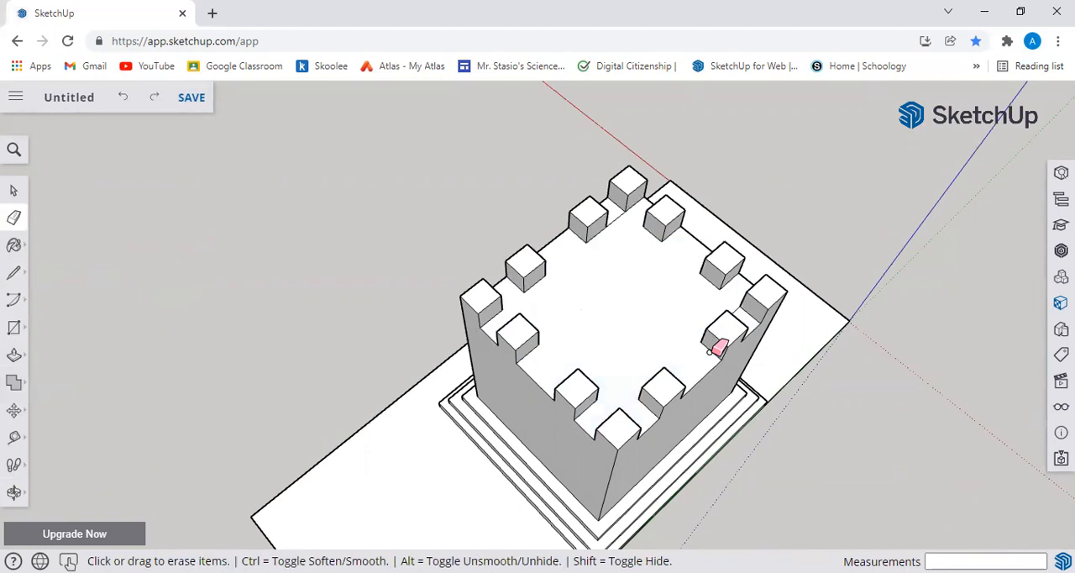
Erase the leftover line pieces in the notches between the corner battlements and their neighbours
middle_click_drag(939, 316, 657, 353)
left_click(658, 434)
mouse_move(803, 438)
middle_mouse_down()
mouse_move(763, 439)
mouse_move(693, 314)
middle_mouse_up()
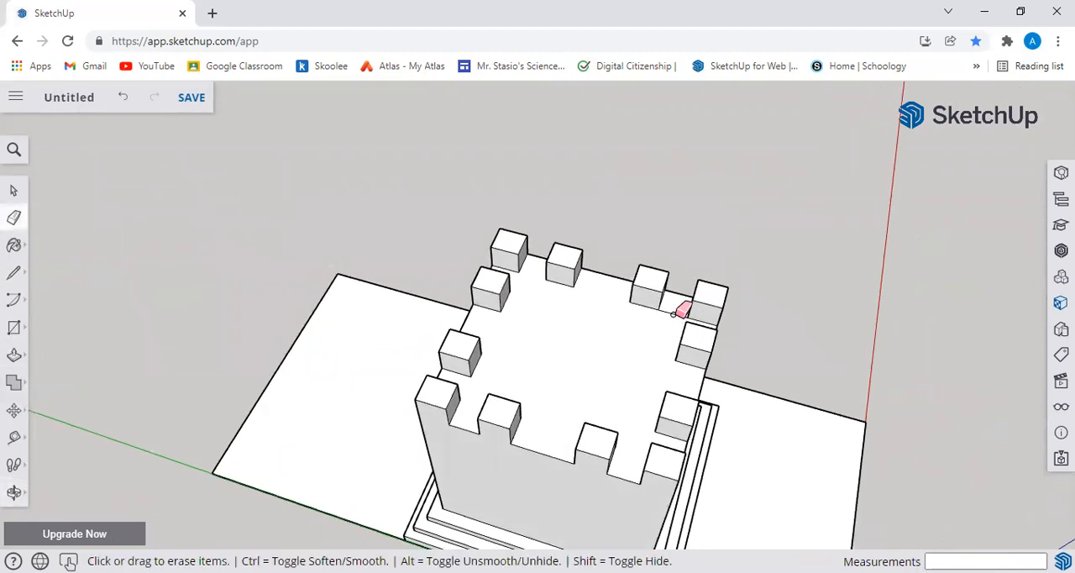
Orbit and pan the model to view a full side wall of the tower together with its stepped base
mouse_move(817, 348)
middle_mouse_down()
mouse_move(377, 310)
mouse_move(642, 256)
mouse_move(881, 238)
mouse_move(837, 343)
mouse_move(866, 163)
mouse_move(822, 227)
mouse_move(809, 227)
mouse_move(974, 266)
middle_mouse_up()
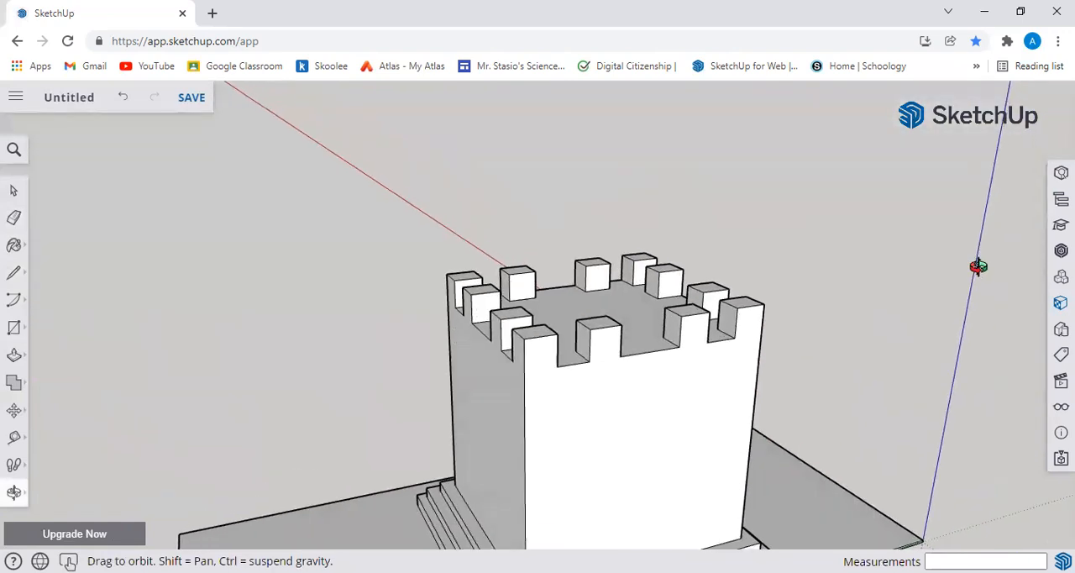
left_click(14, 492)
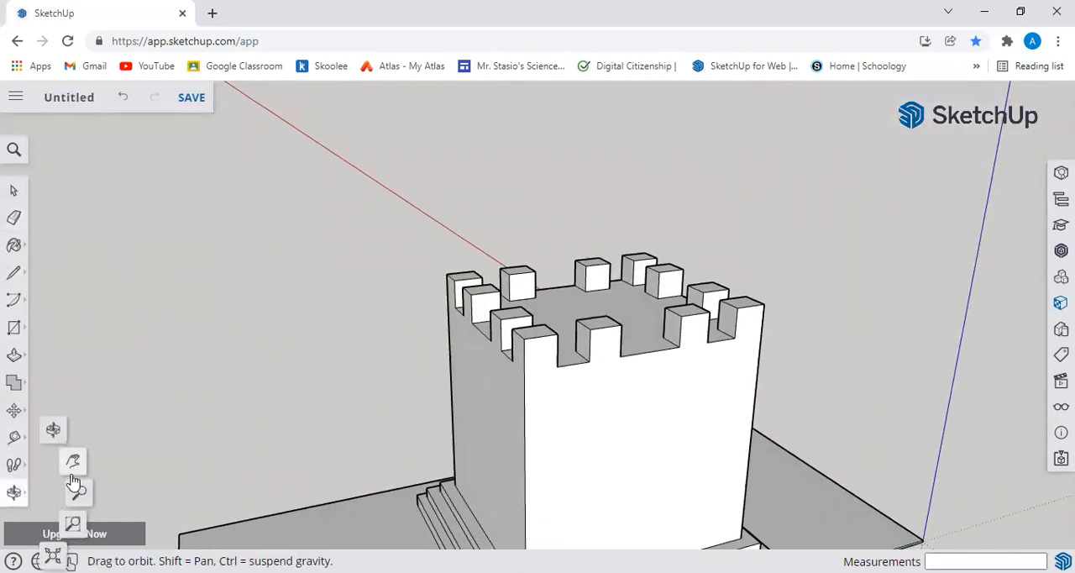
left_click(74, 462)
left_click_drag(384, 491, 247, 383)
middle_click_drag(846, 395, 868, 379)
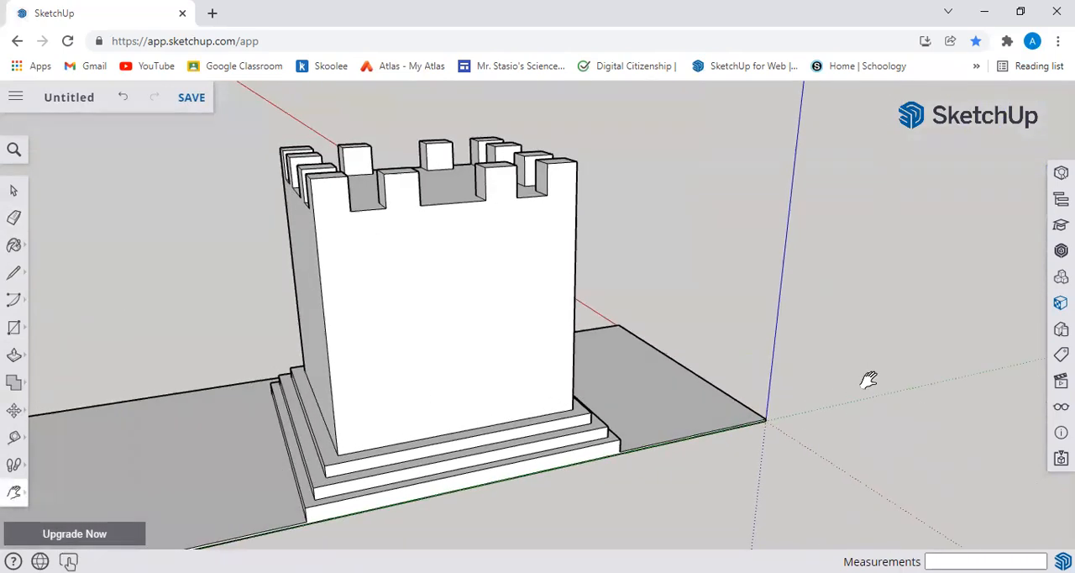